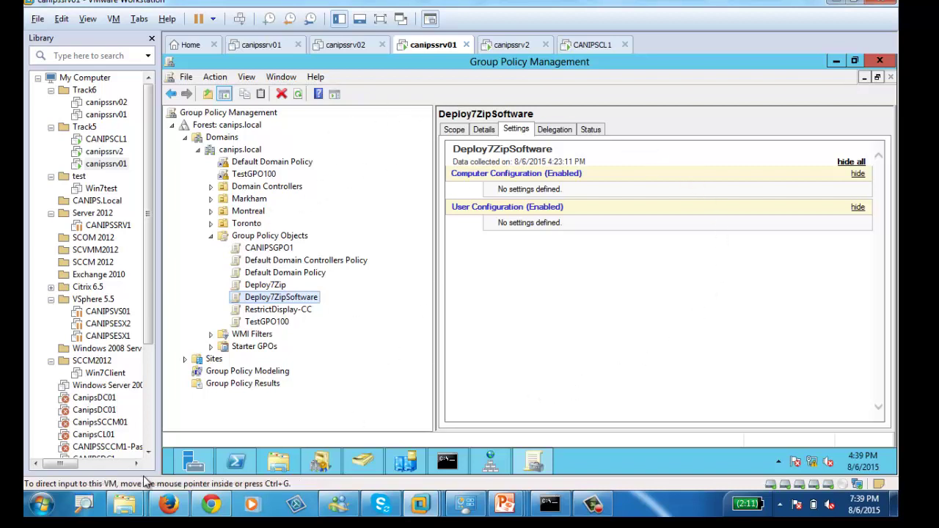
- Launch Internet Explorer from Start and accept the recommended security and compatibility settings
{"action": "left_click", "coordinate": [171, 469]}
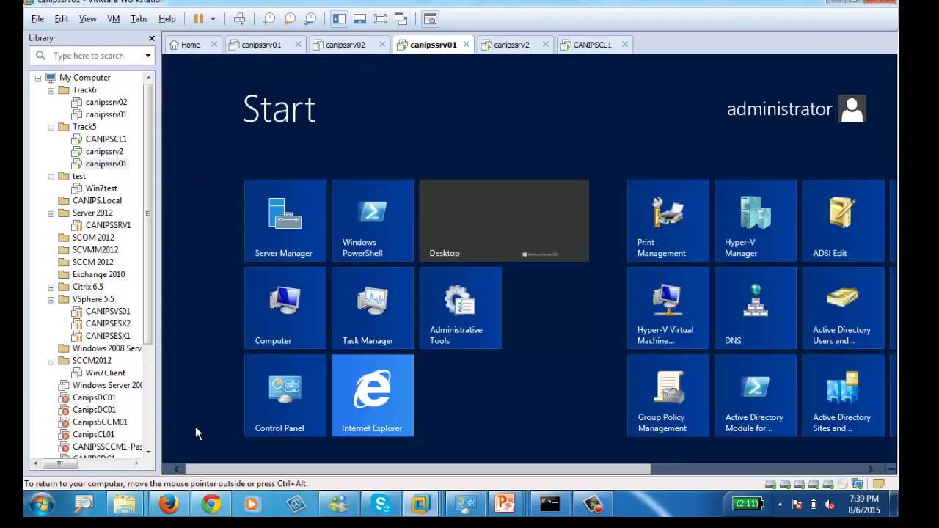
{"action": "left_click", "coordinate": [379, 389]}
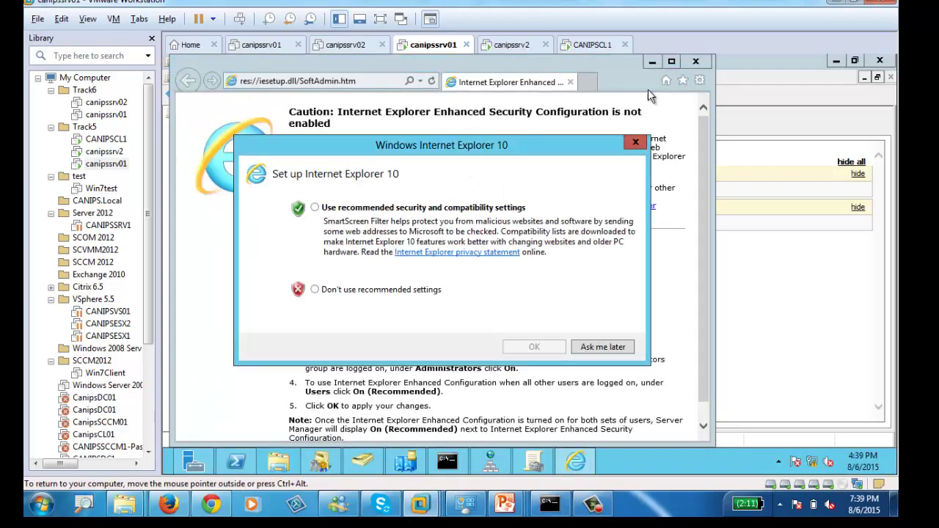
{"action": "left_click", "coordinate": [408, 209]}
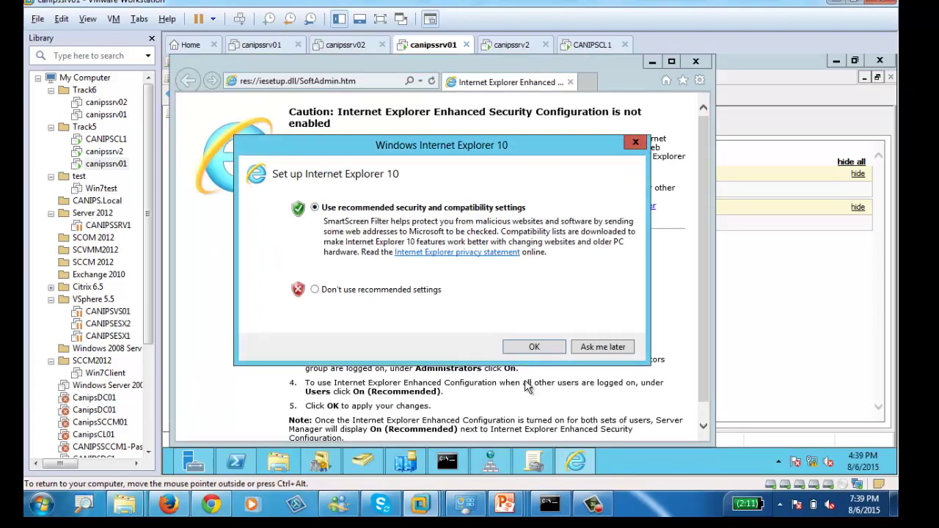
{"action": "left_click", "coordinate": [535, 349]}
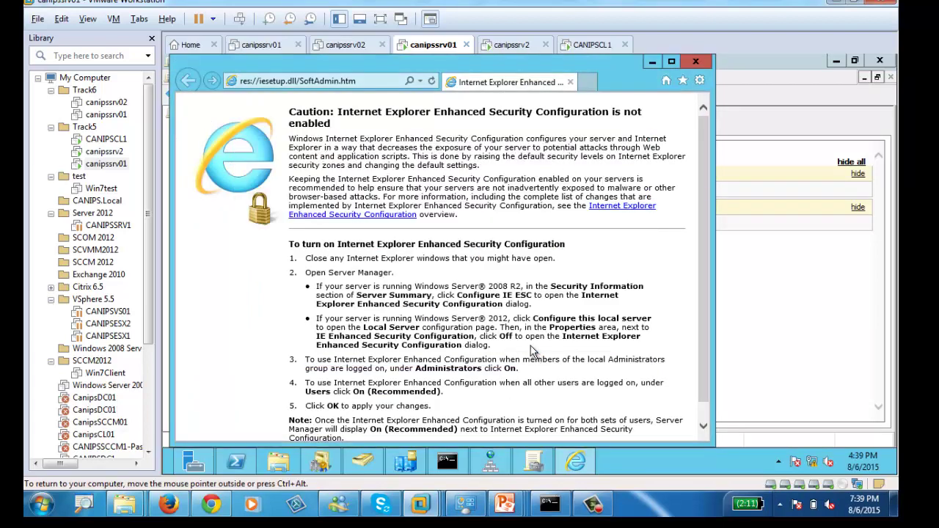
- Maximize the browser, load google.com, then bring up canipssrv01's virtual machine settings
{"action": "left_click", "coordinate": [672, 61]}
{"action": "left_click", "coordinate": [345, 82]}
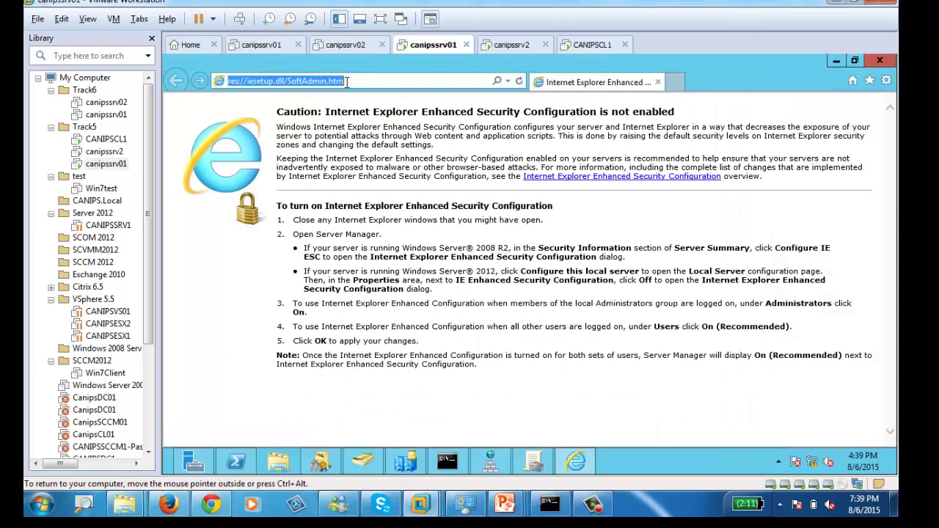
{"action": "type", "text": "google"}
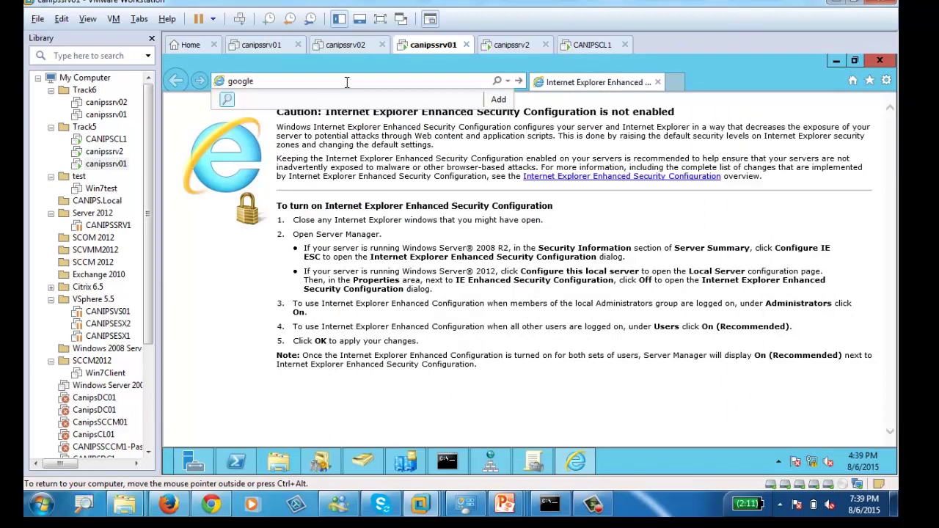
{"action": "key", "text": "Return"}
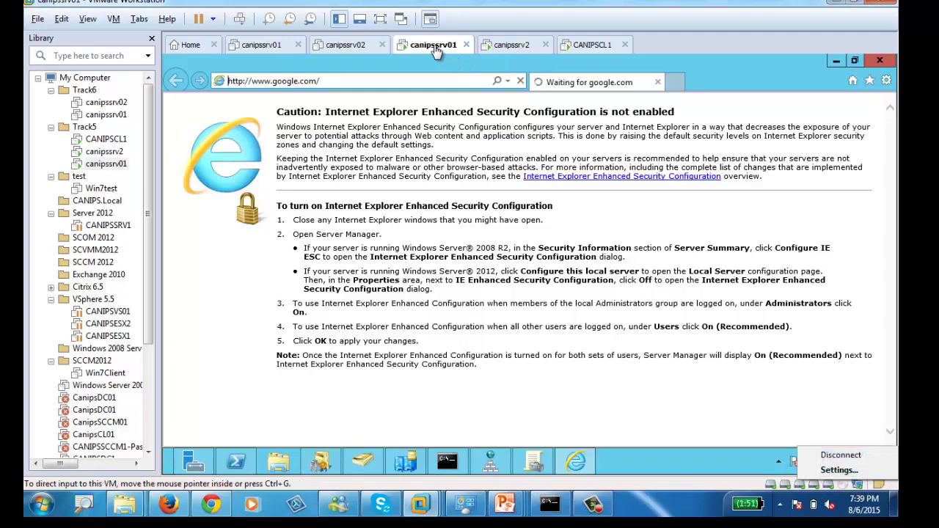
{"action": "right_click", "coordinate": [435, 48]}
{"action": "left_click", "coordinate": [534, 228]}
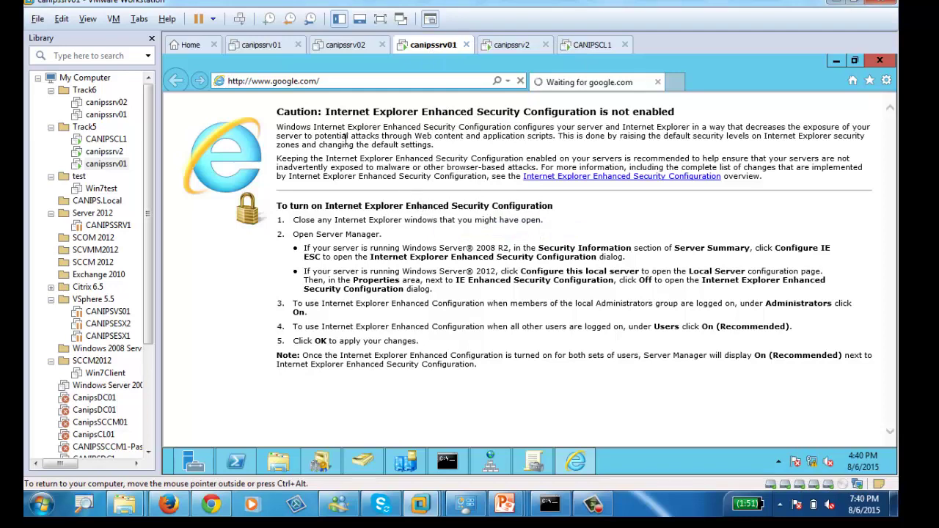
- Add a new Network Adapter to canipssrv01 set to Bridged and apply the hardware change
{"action": "left_click", "coordinate": [286, 189]}
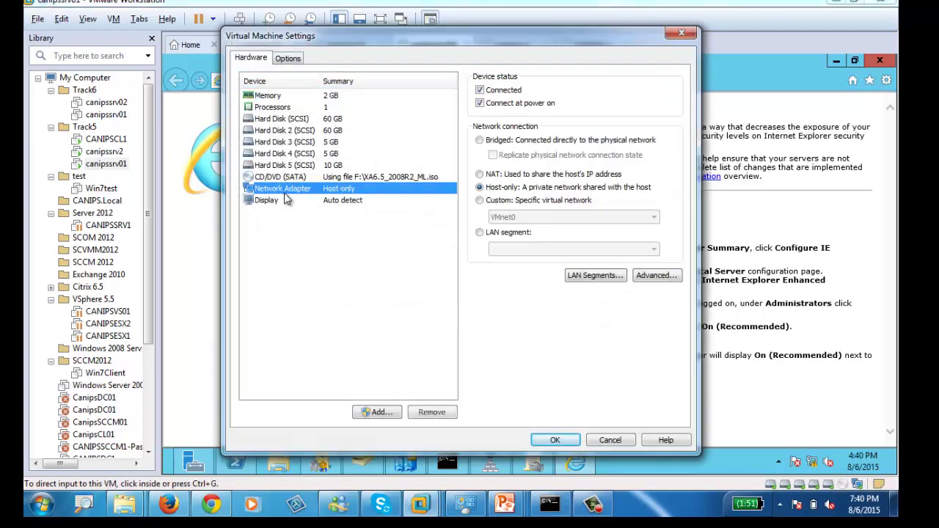
{"action": "left_click", "coordinate": [381, 413]}
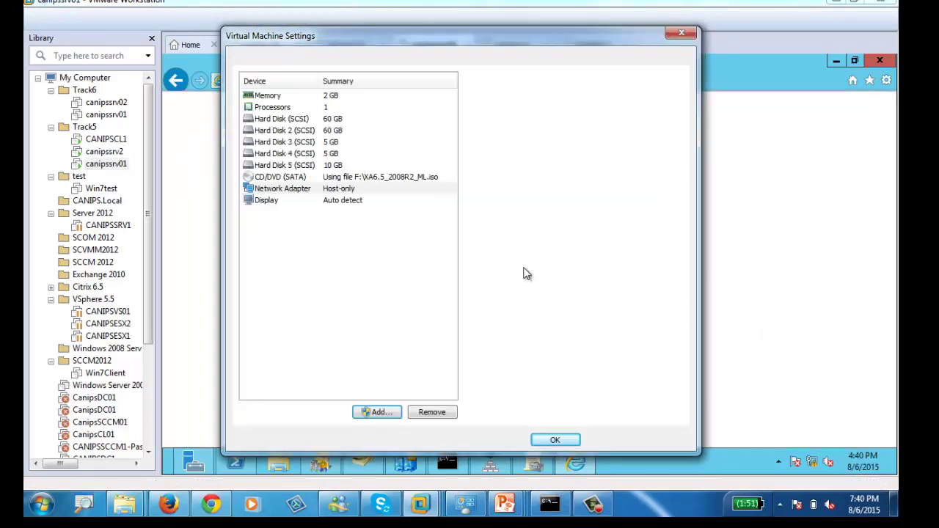
{"action": "left_click", "coordinate": [371, 234]}
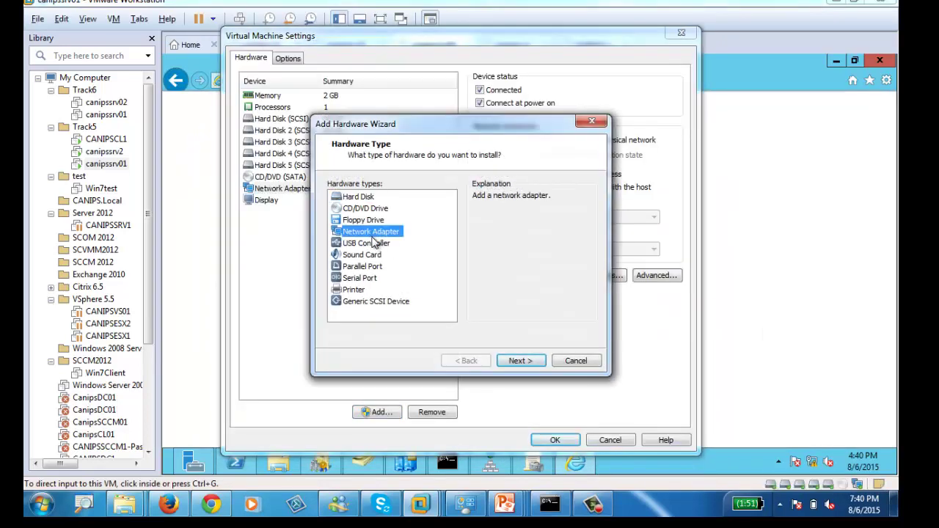
{"action": "left_click", "coordinate": [520, 361]}
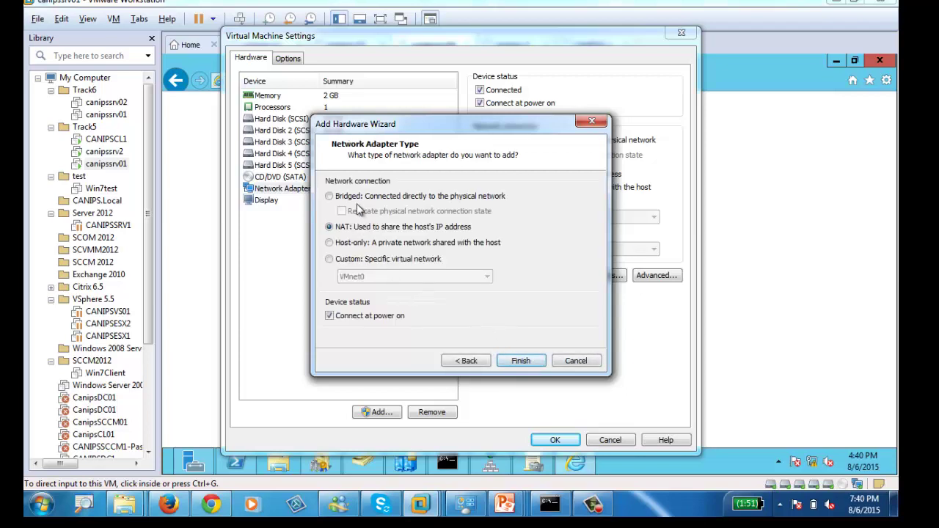
{"action": "left_click", "coordinate": [355, 198]}
{"action": "left_click", "coordinate": [520, 361]}
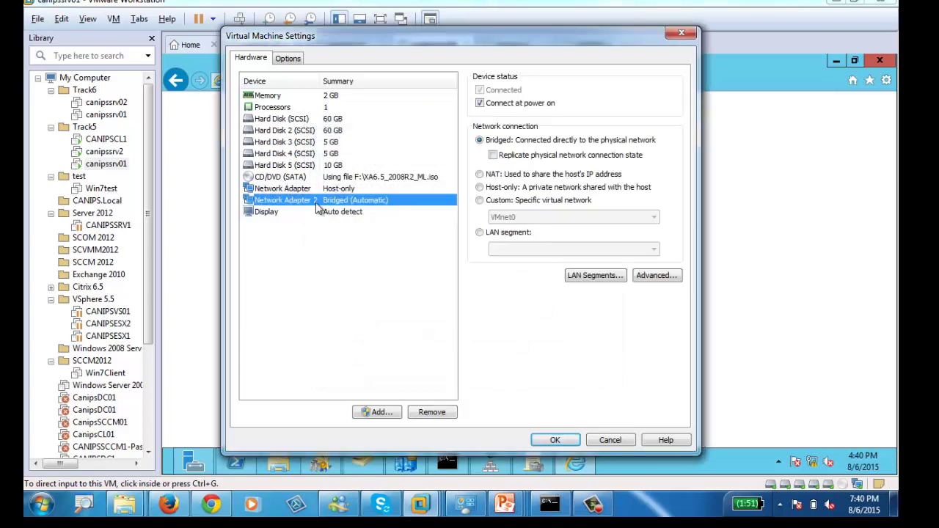
{"action": "left_click", "coordinate": [555, 440]}
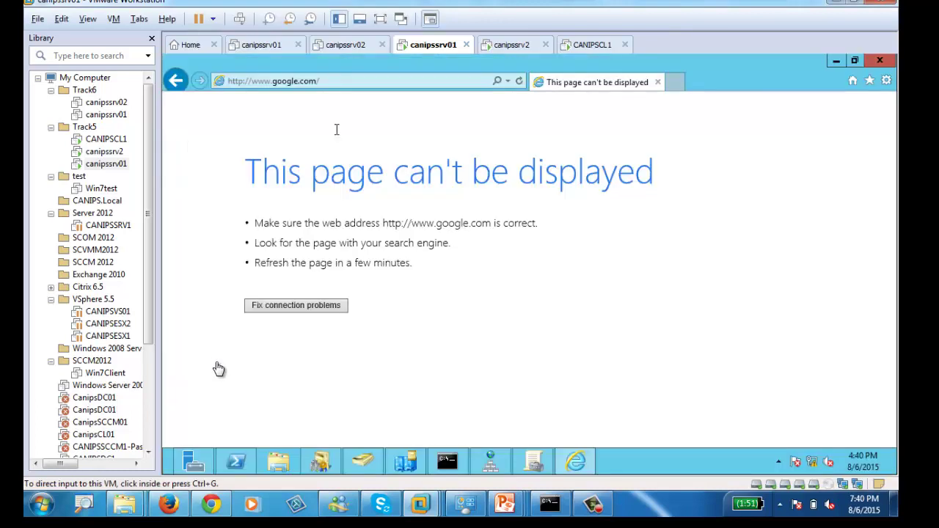
{"action": "left_click", "coordinate": [346, 82]}
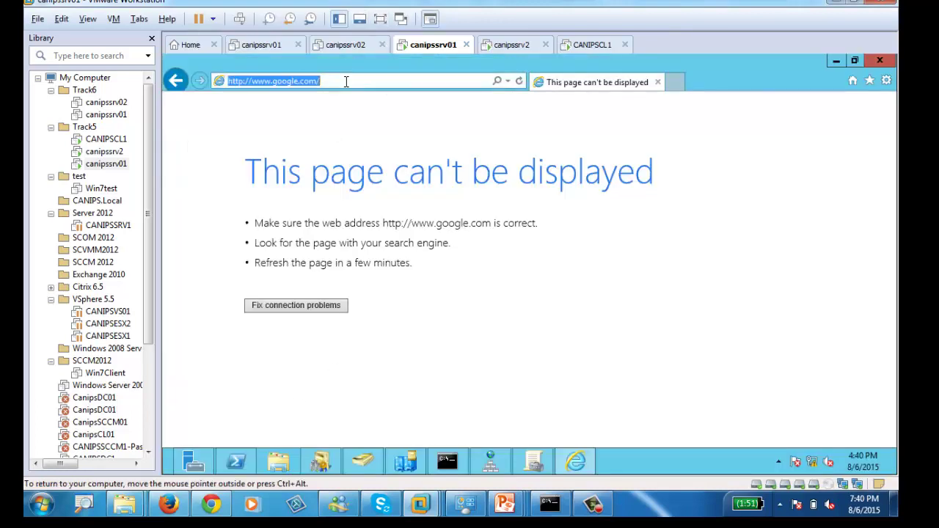
{"action": "key", "text": "Return"}
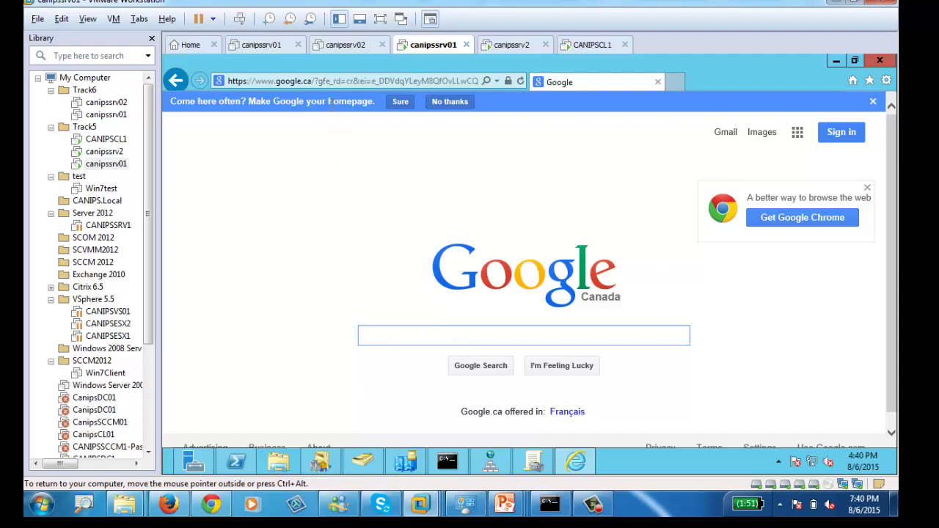
- Search the web for '7zip msi'
{"action": "left_click", "coordinate": [331, 81]}
{"action": "type", "text": "7zi"}
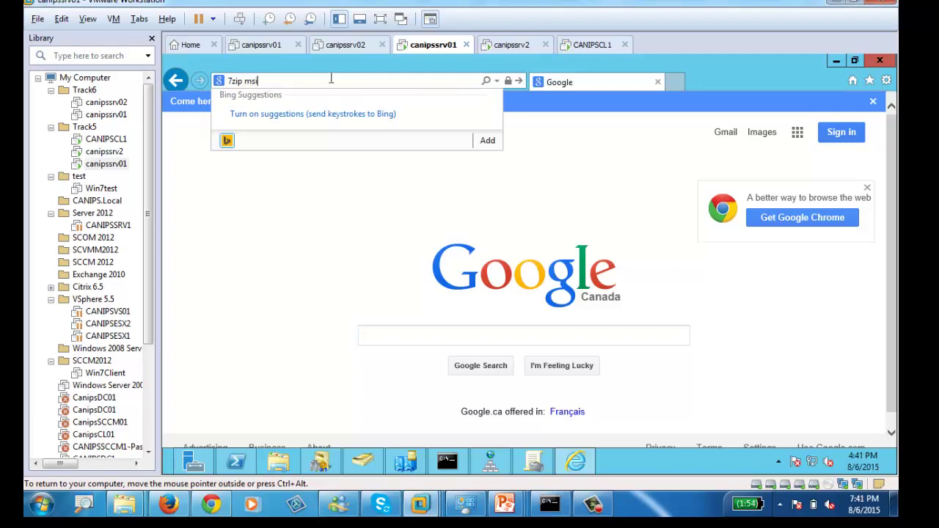
{"action": "type", "text": "p msi"}
{"action": "key", "text": "Return"}
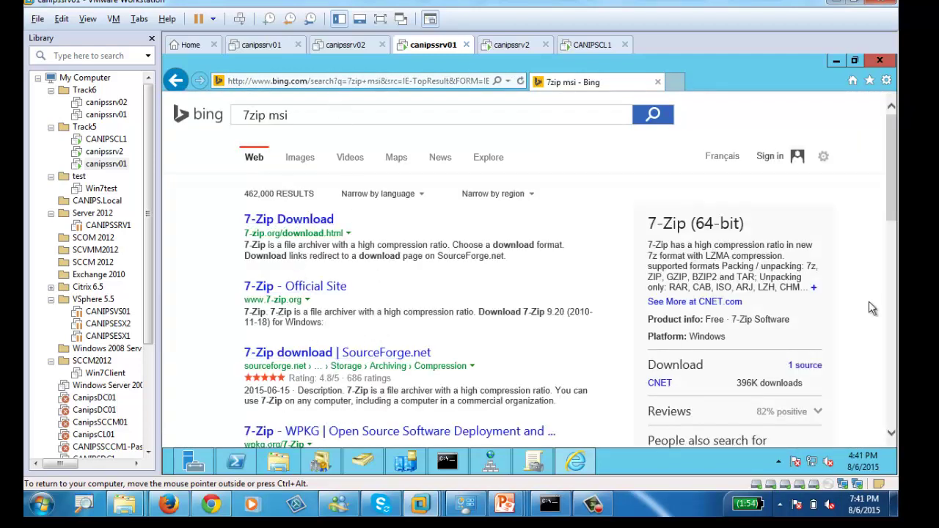
{"action": "left_click_drag", "start_coordinate": [895, 165], "coordinate": [896, 192]}
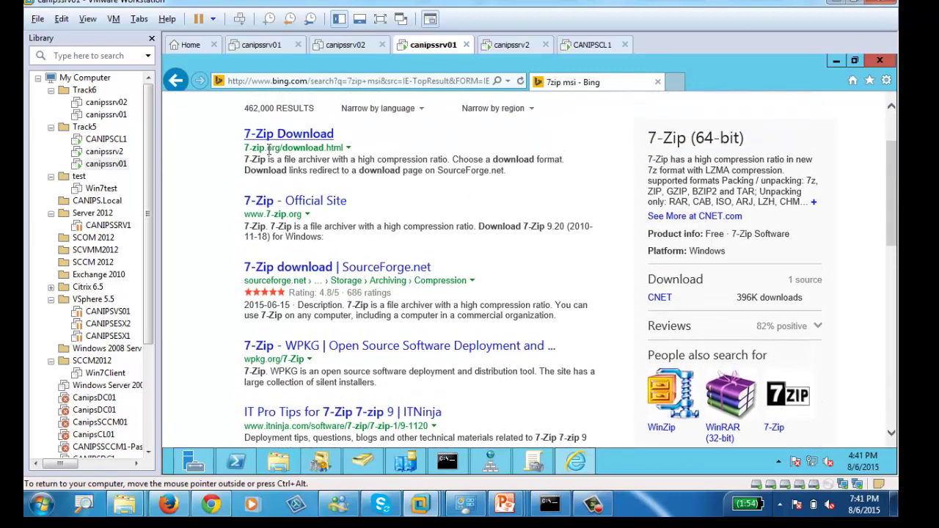
- From the 7-Zip official site, save the 64-bit 7z920-x64.msi and open its download folder
{"action": "left_click", "coordinate": [307, 203]}
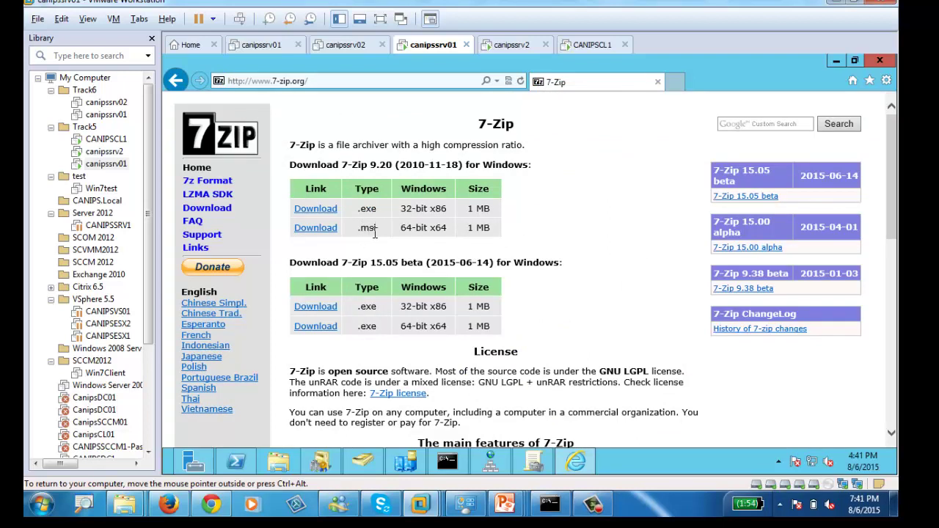
{"action": "left_click", "coordinate": [316, 230]}
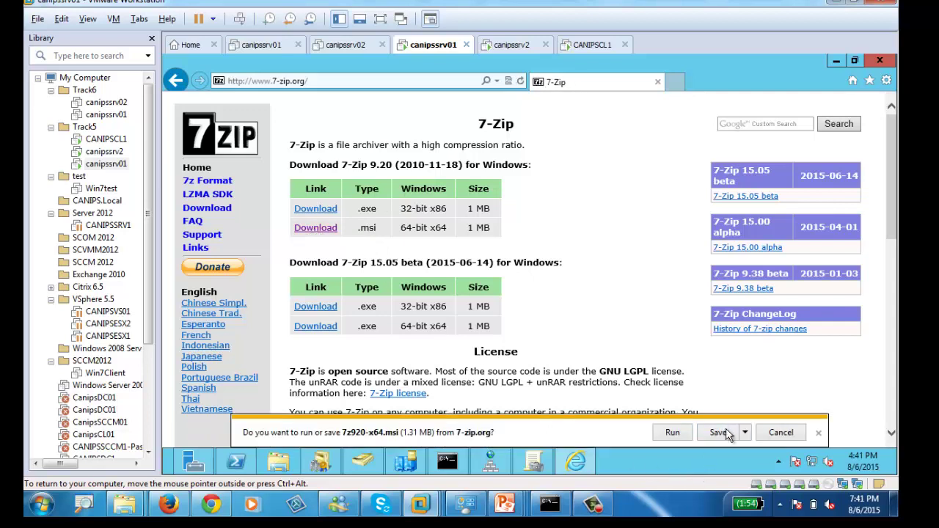
{"action": "left_click", "coordinate": [723, 433]}
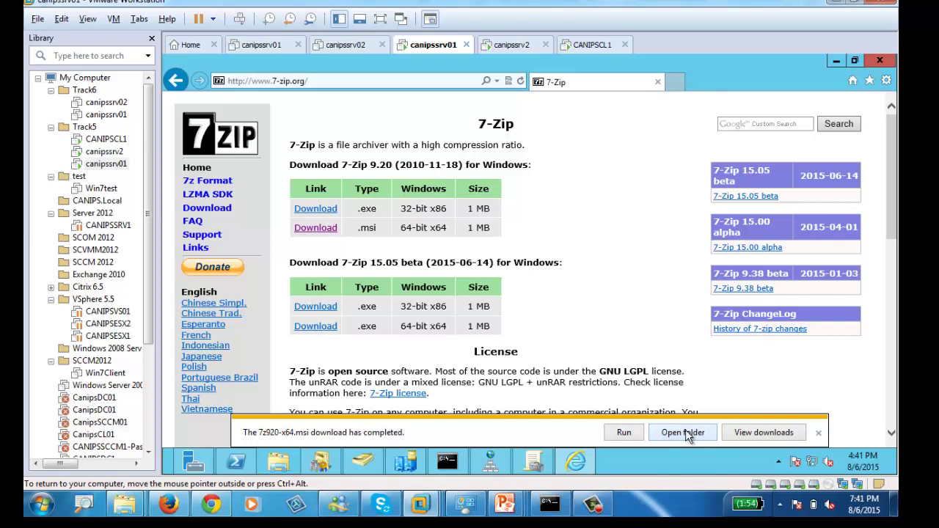
{"action": "left_click", "coordinate": [684, 433]}
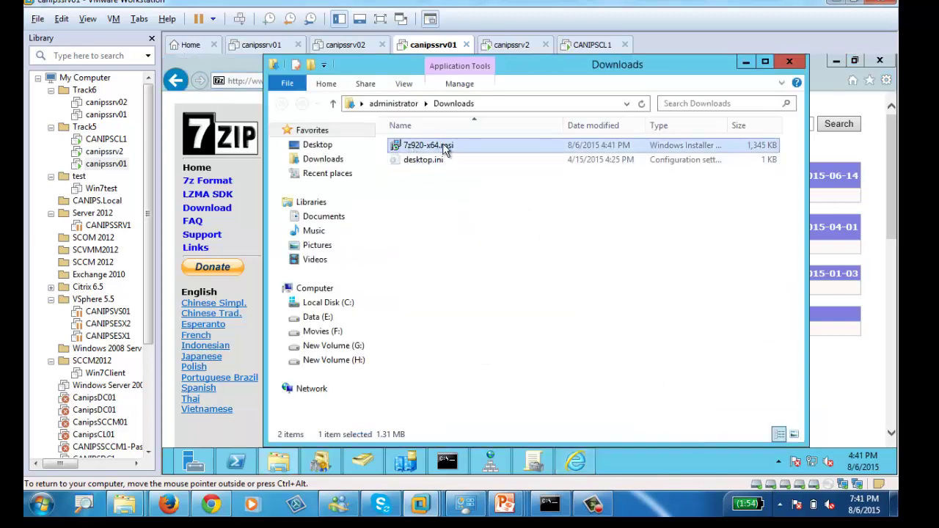
- Show the path C:\Users\Administrator\Downloads in the address bar, then minimize the window
{"action": "left_click", "coordinate": [490, 105]}
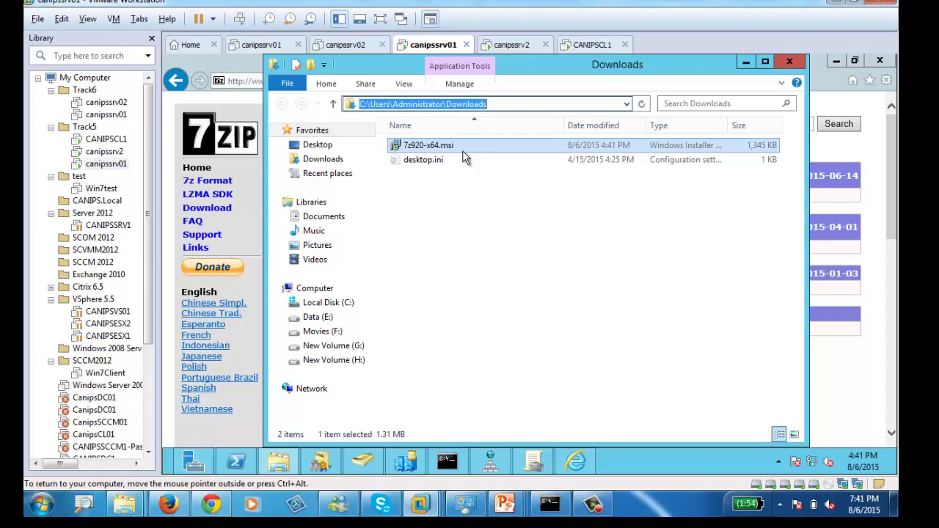
{"action": "left_click", "coordinate": [745, 62]}
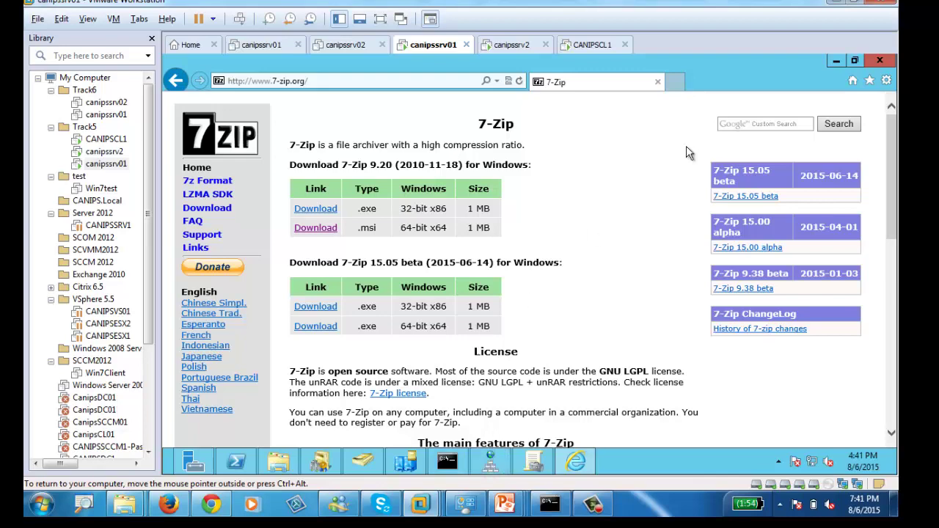
- Return to Group Policy Management and delete the Deploy7Zip GPO
{"action": "left_click", "coordinate": [895, 463]}
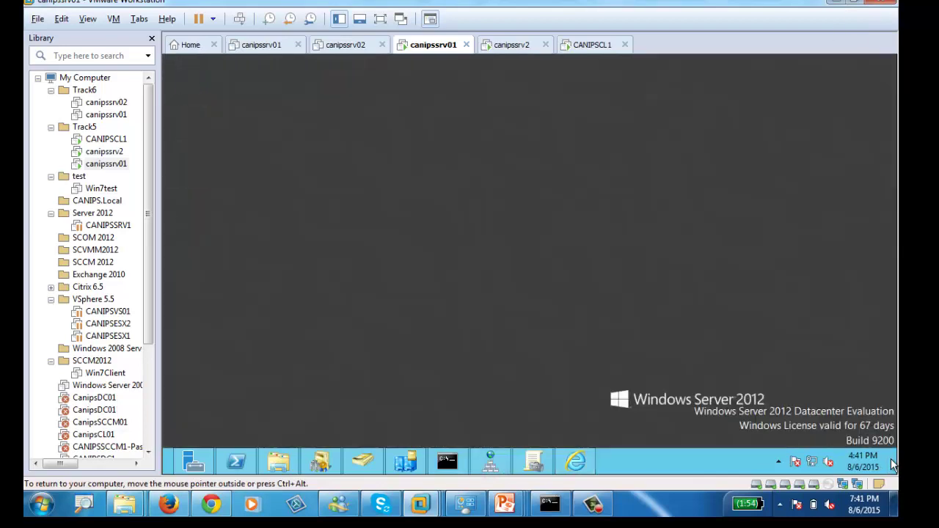
{"action": "left_click", "coordinate": [533, 461]}
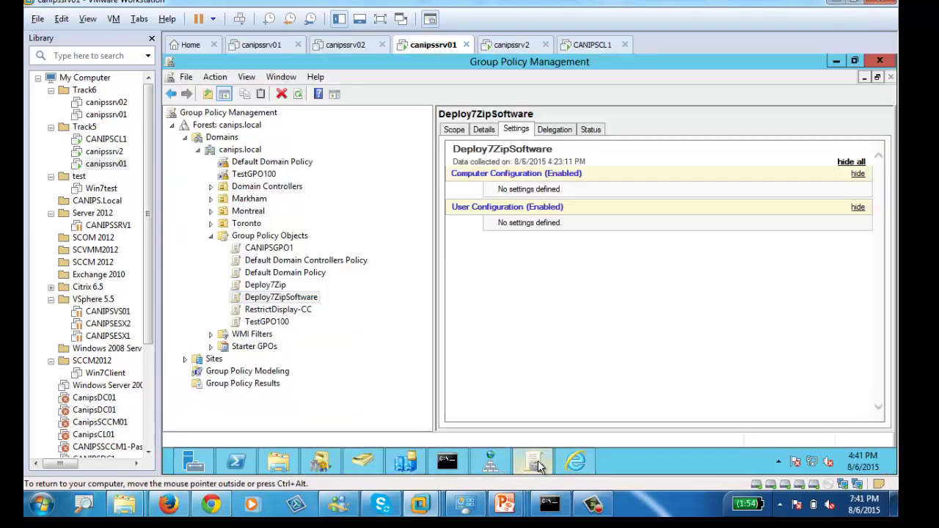
{"action": "left_click", "coordinate": [265, 287]}
{"action": "right_click", "coordinate": [265, 287]}
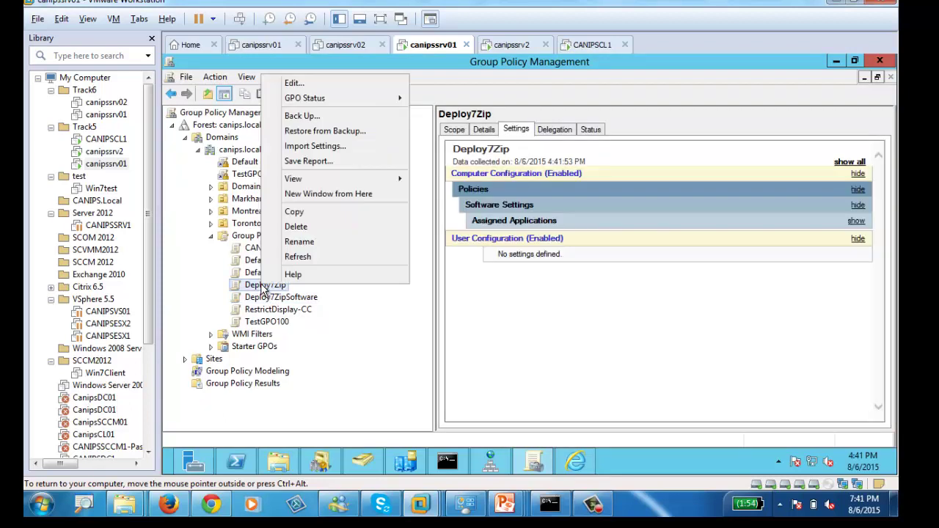
{"action": "left_click", "coordinate": [345, 228]}
{"action": "left_click", "coordinate": [562, 263]}
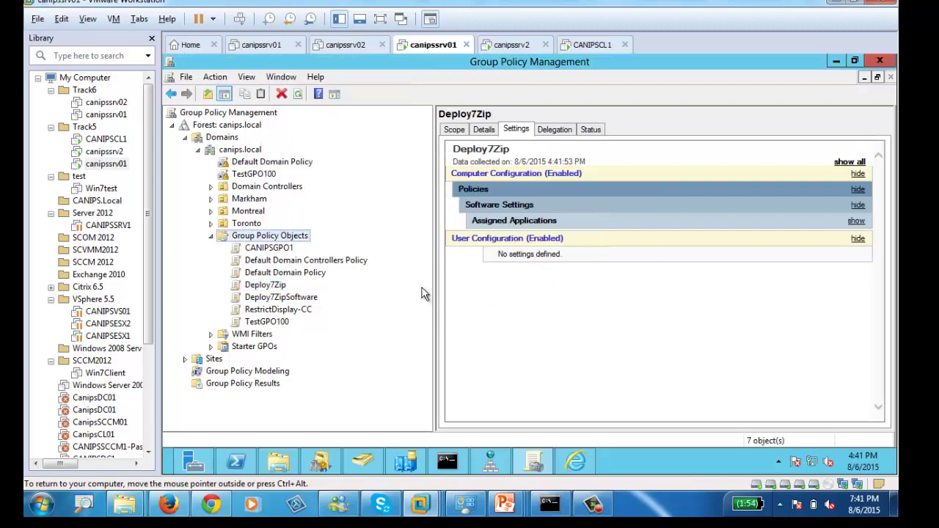
- Delete the Deploy7ZipSoftware GPO too, then reopen the Downloads folder
{"action": "left_click", "coordinate": [265, 286]}
{"action": "right_click", "coordinate": [265, 286]}
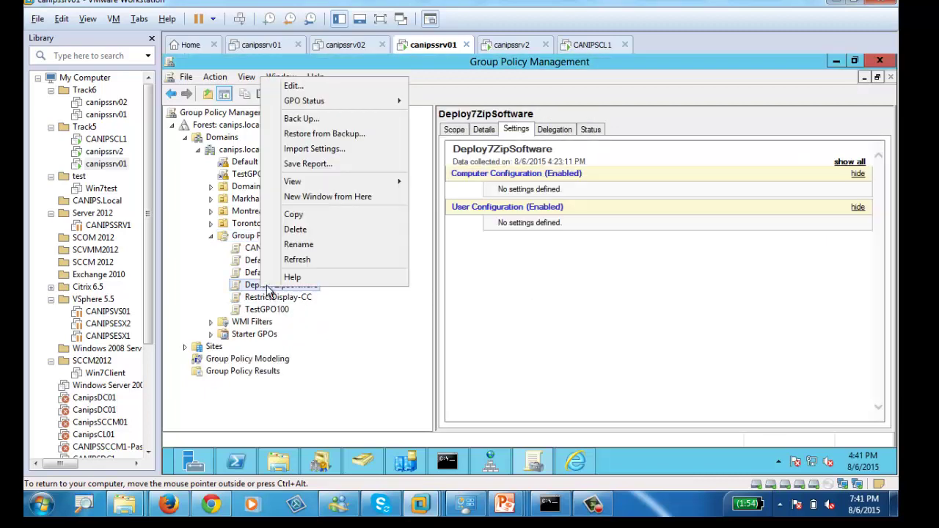
{"action": "left_click", "coordinate": [315, 226]}
{"action": "left_click", "coordinate": [569, 264]}
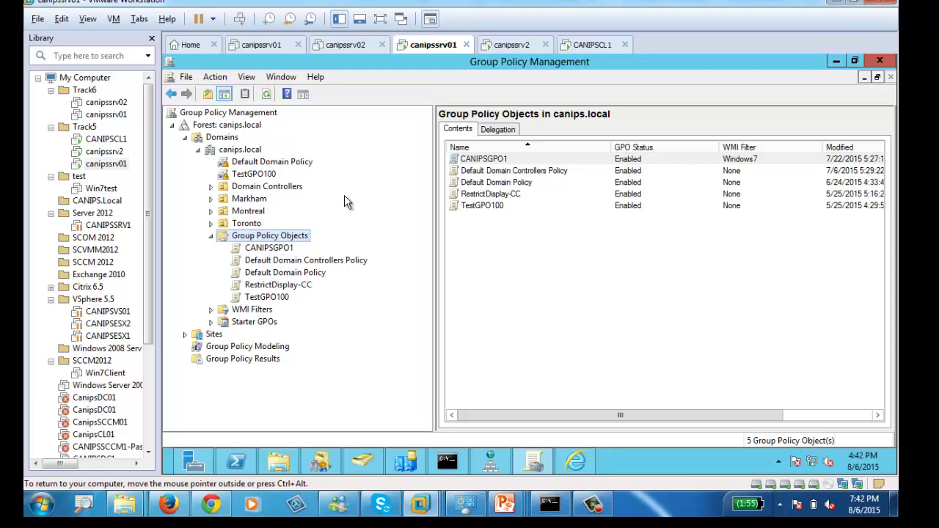
{"action": "left_click", "coordinate": [271, 464]}
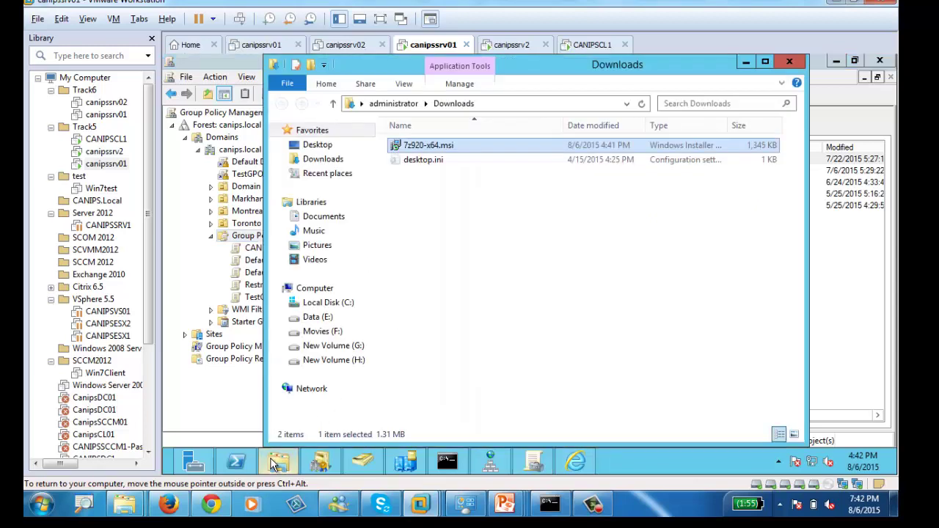
- Maximize the Explorer window and browse to the root of Local Disk (C:)
{"action": "double_click", "coordinate": [535, 68]}
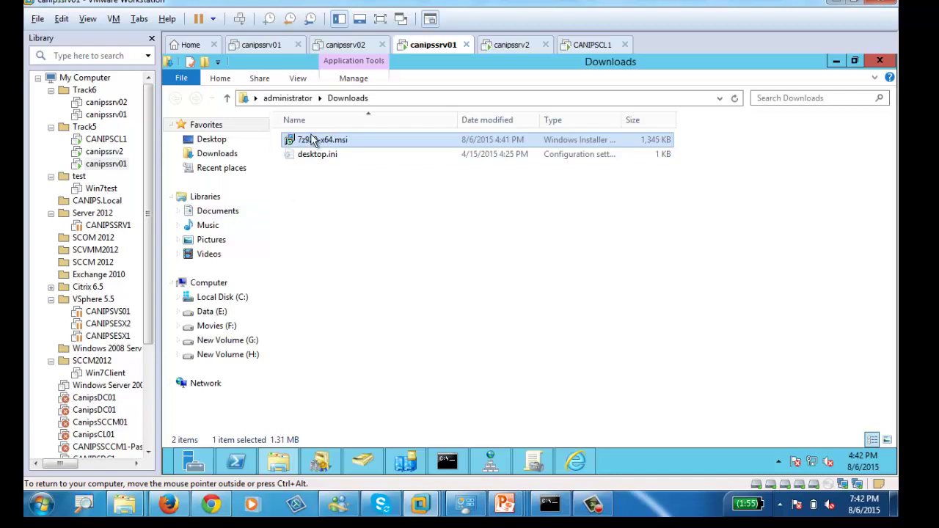
{"action": "left_click", "coordinate": [220, 297]}
{"action": "mouse_move", "coordinate": [417, 273]}
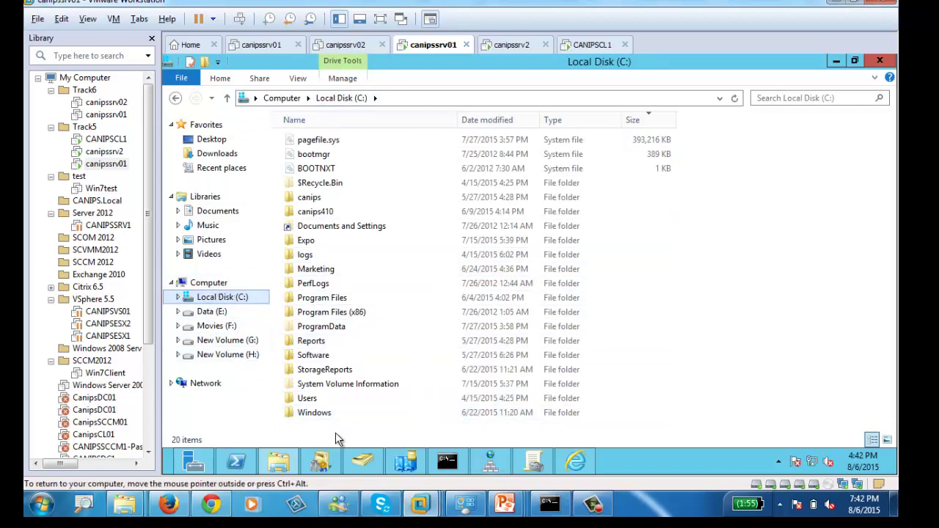
- Add a new folder at C:\ and name it 'Application'
{"action": "right_click", "coordinate": [361, 428]}
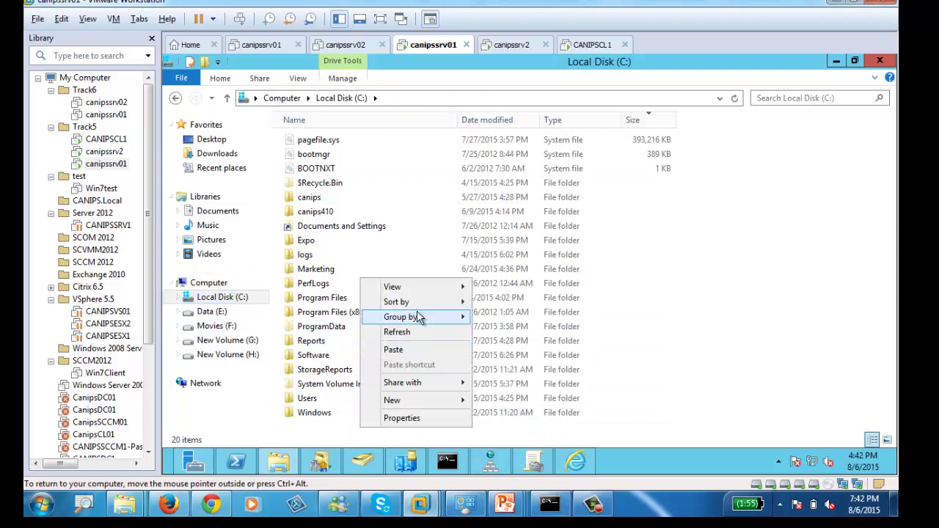
{"action": "mouse_move", "coordinate": [460, 403]}
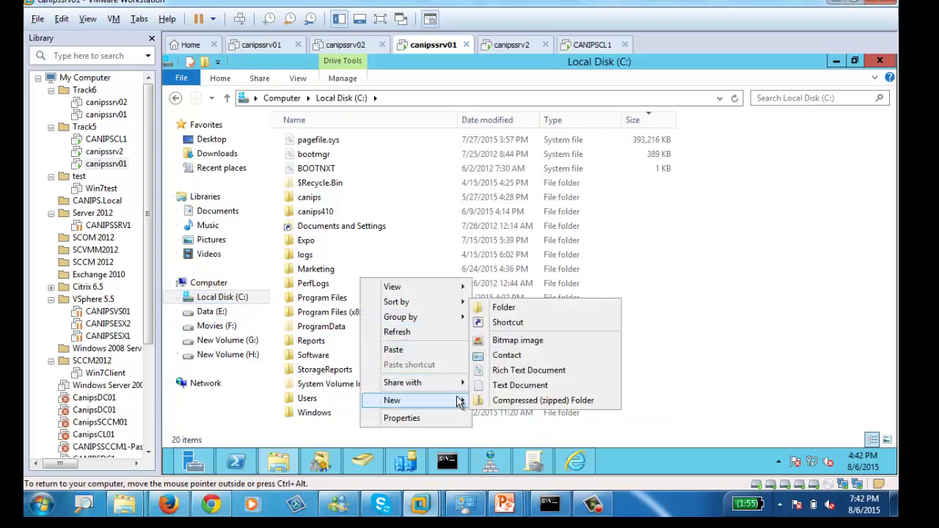
{"action": "left_click", "coordinate": [514, 309]}
{"action": "type", "text": "Application"}
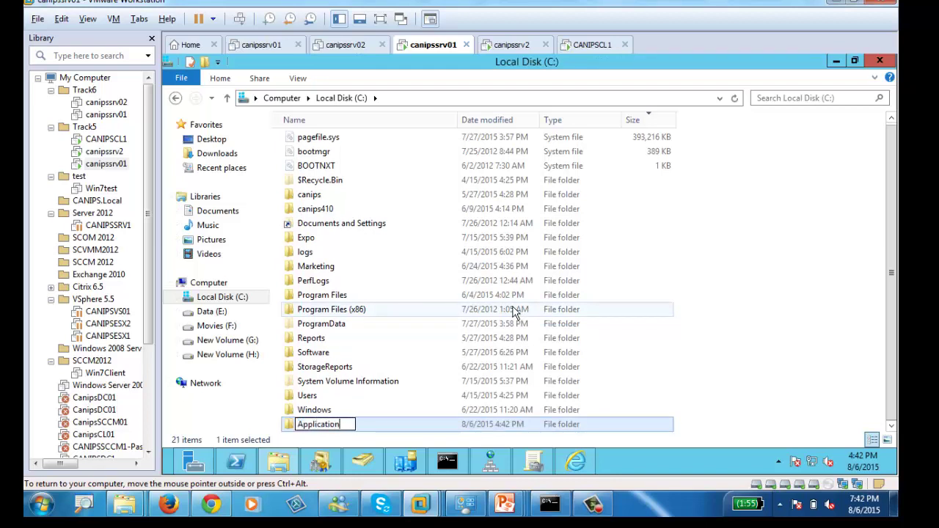
{"action": "key", "text": "Return"}
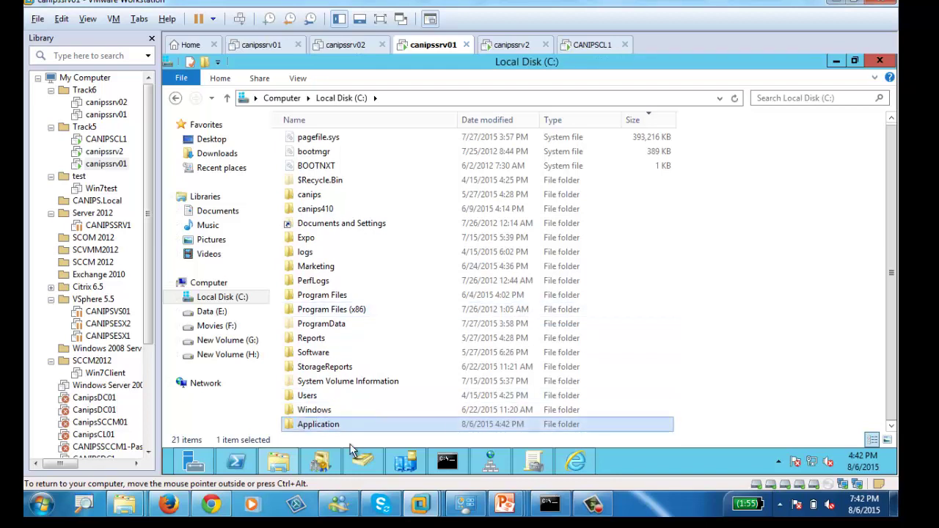
- Share the Application folder through Advanced Sharing, allowing Everyone Full Control
{"action": "right_click", "coordinate": [318, 430]}
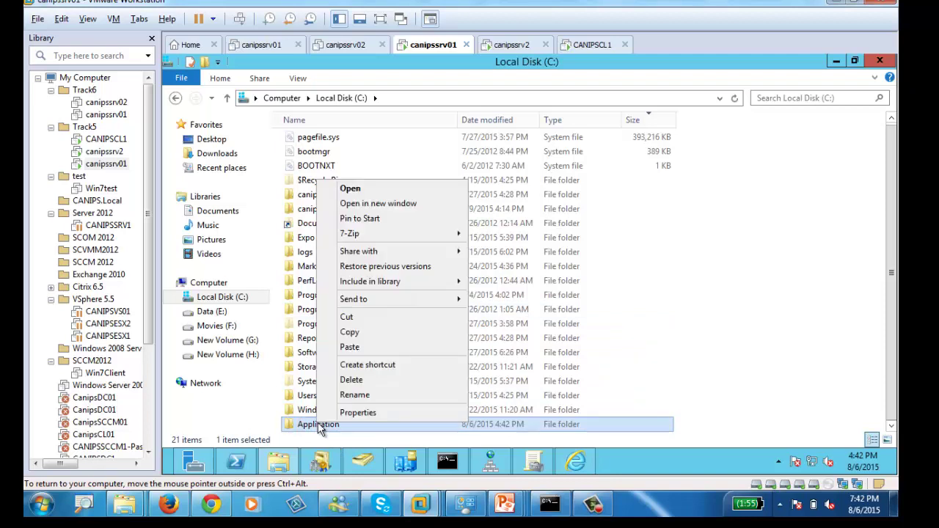
{"action": "left_click", "coordinate": [373, 411]}
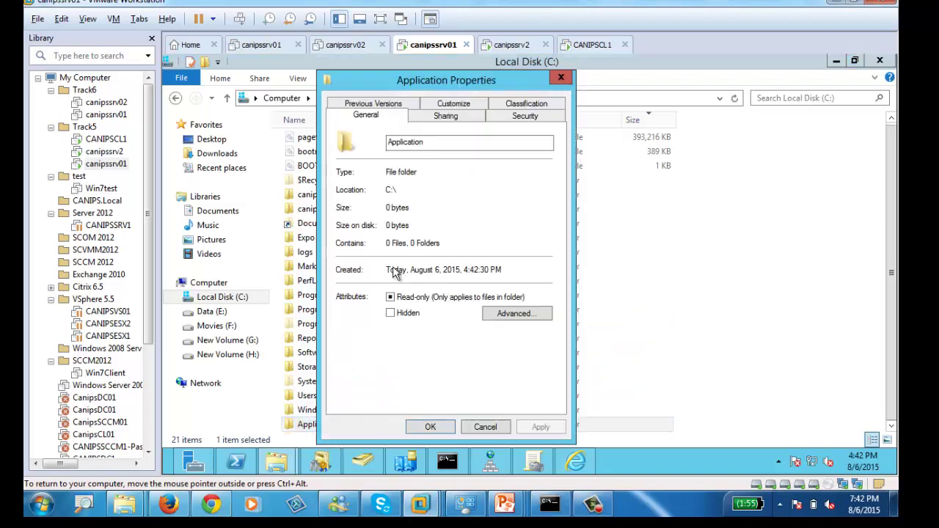
{"action": "left_click", "coordinate": [446, 116]}
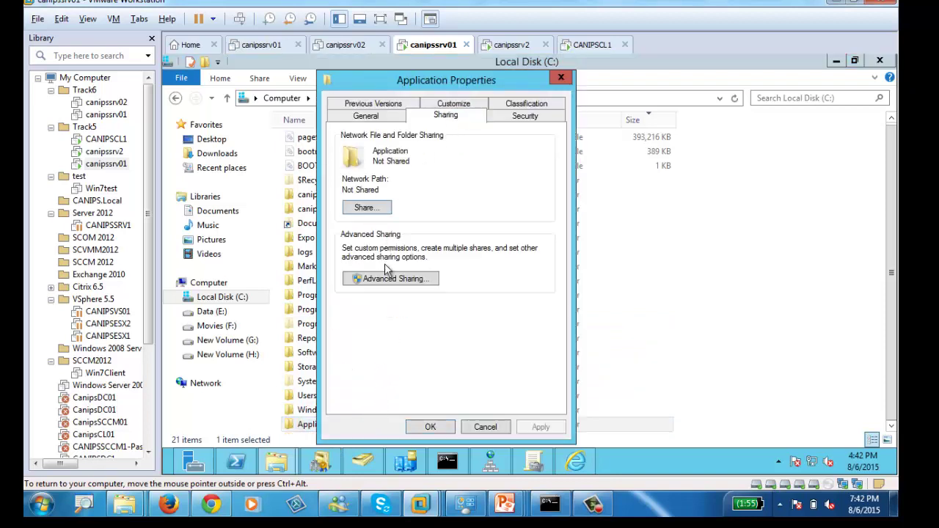
{"action": "left_click", "coordinate": [392, 283]}
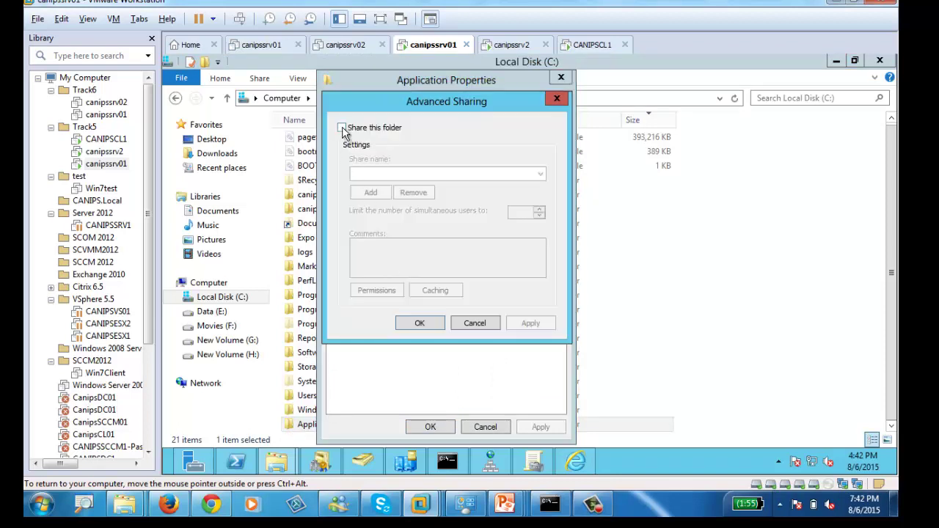
{"action": "left_click", "coordinate": [343, 129]}
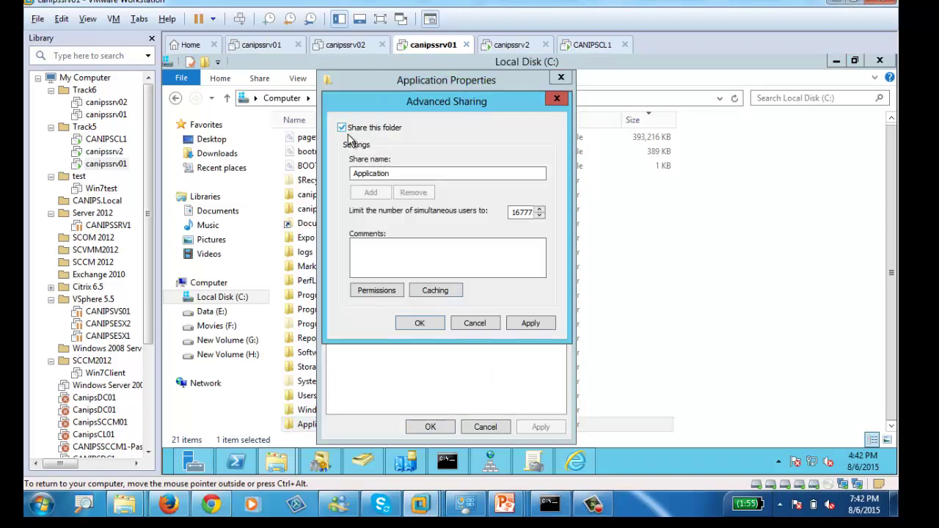
{"action": "left_click", "coordinate": [376, 291]}
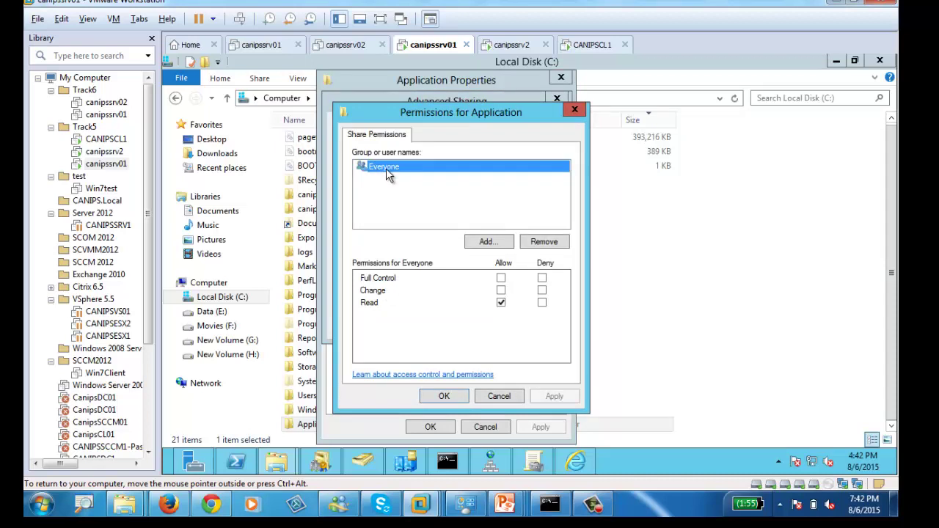
{"action": "left_click", "coordinate": [502, 279]}
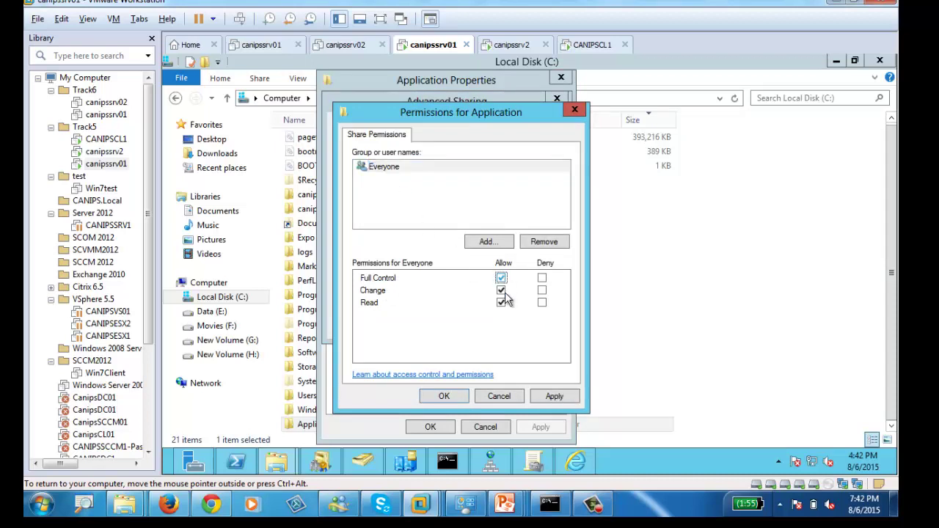
{"action": "left_click", "coordinate": [555, 396]}
{"action": "left_click", "coordinate": [447, 399]}
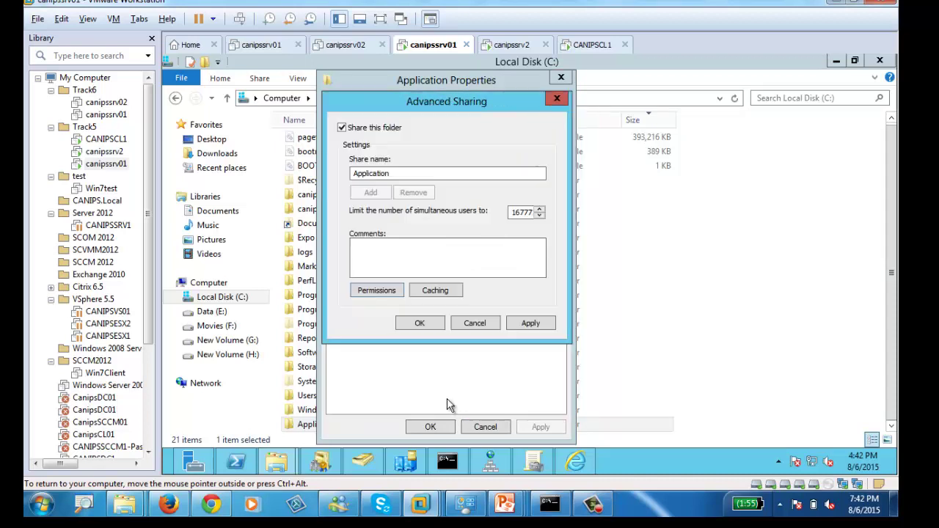
{"action": "left_click", "coordinate": [421, 326]}
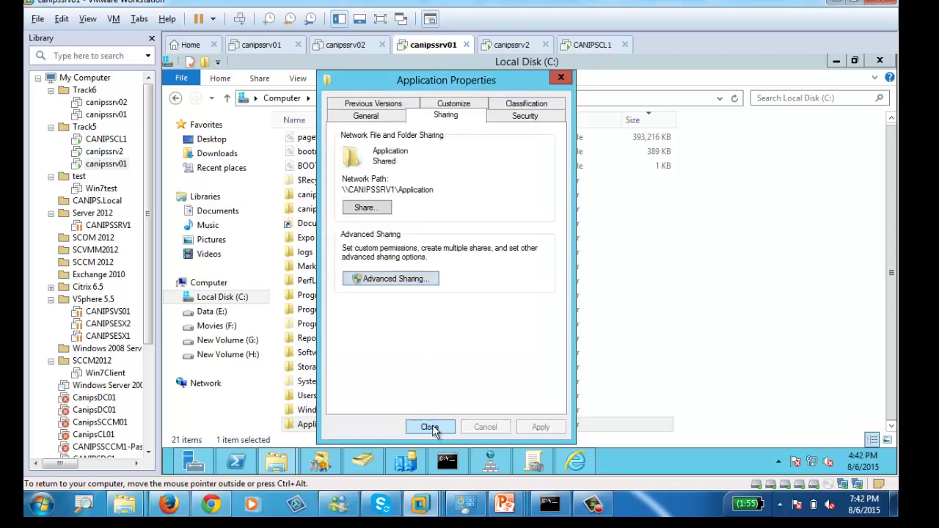
{"action": "left_click", "coordinate": [430, 426]}
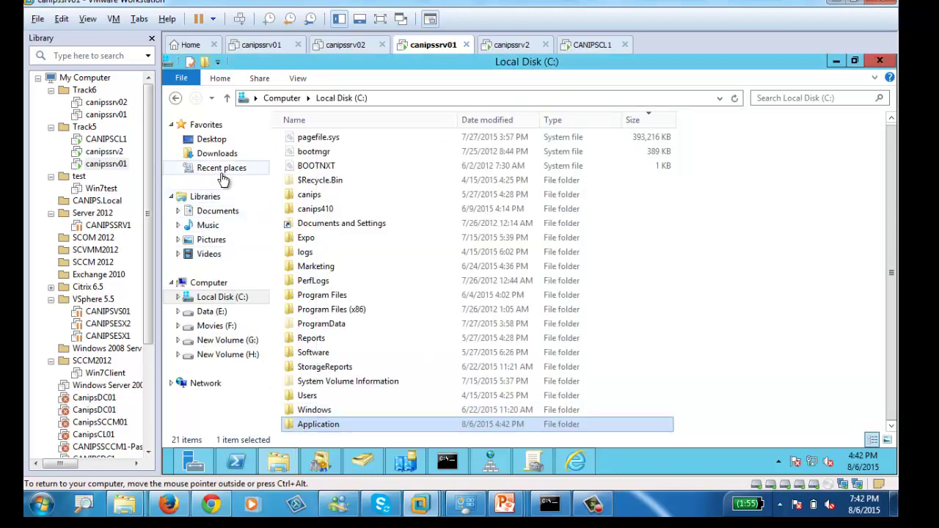
- Copy 7z920-x64.msi from Downloads into C:\Application, then return to the C: root
{"action": "left_click", "coordinate": [248, 156]}
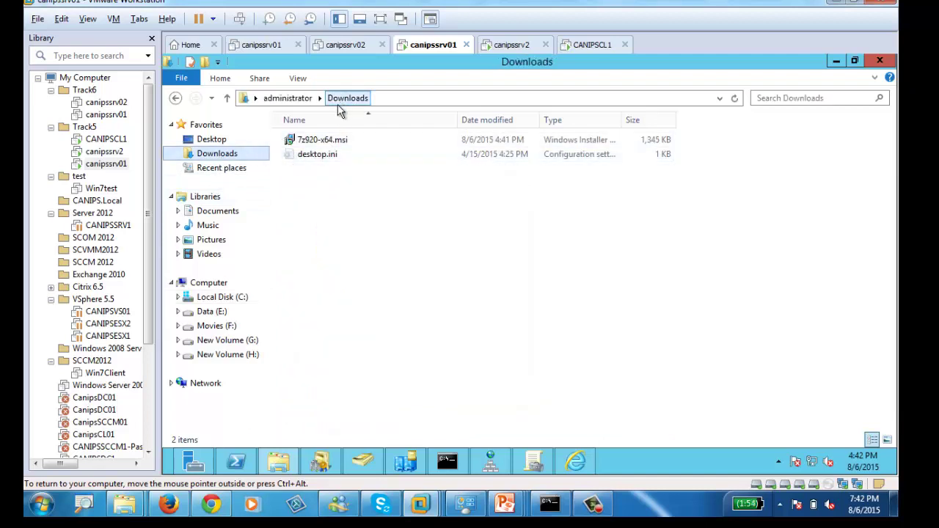
{"action": "left_click", "coordinate": [321, 141]}
{"action": "right_click", "coordinate": [321, 141]}
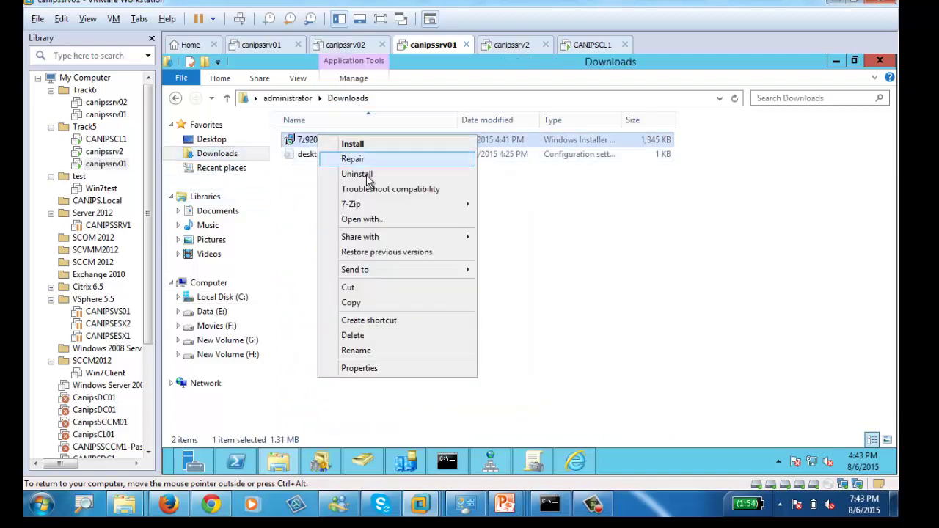
{"action": "left_click", "coordinate": [389, 303]}
{"action": "left_click", "coordinate": [225, 297]}
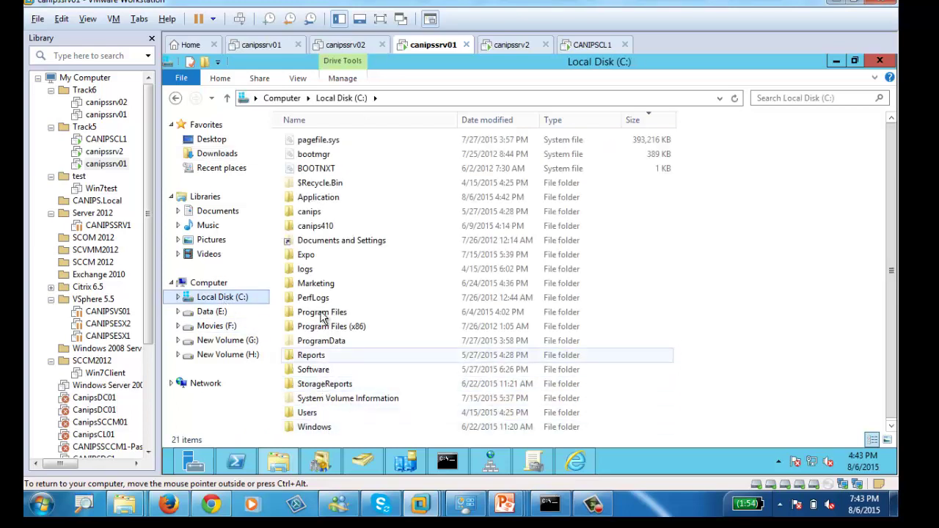
{"action": "double_click", "coordinate": [317, 197]}
{"action": "right_click", "coordinate": [341, 203]}
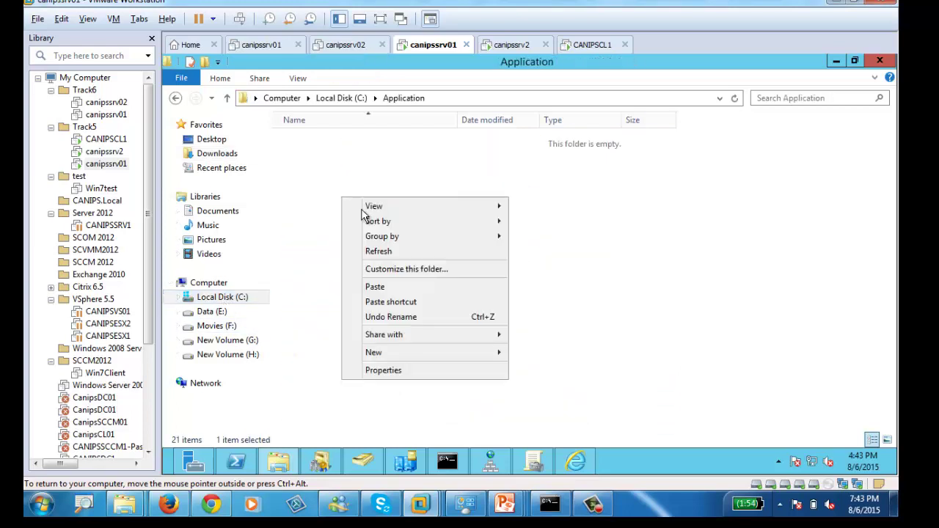
{"action": "left_click", "coordinate": [420, 286]}
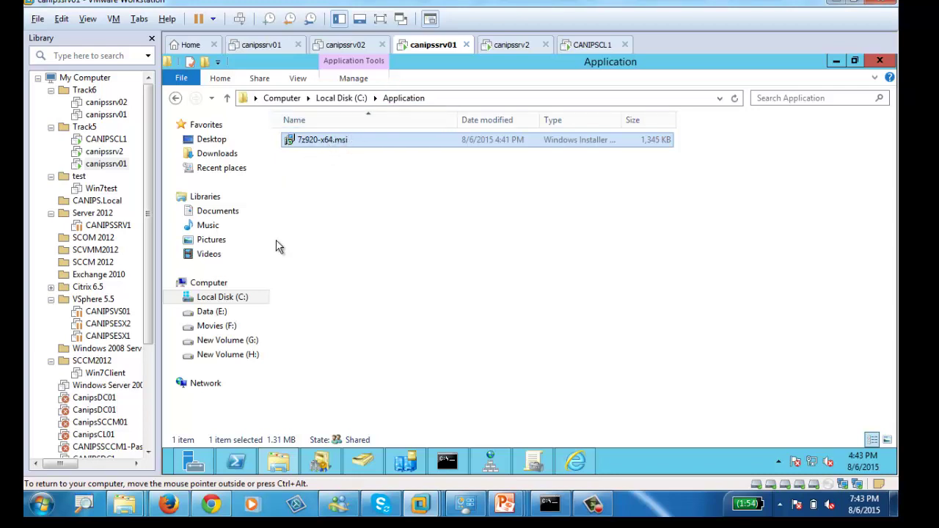
{"action": "left_click", "coordinate": [237, 297]}
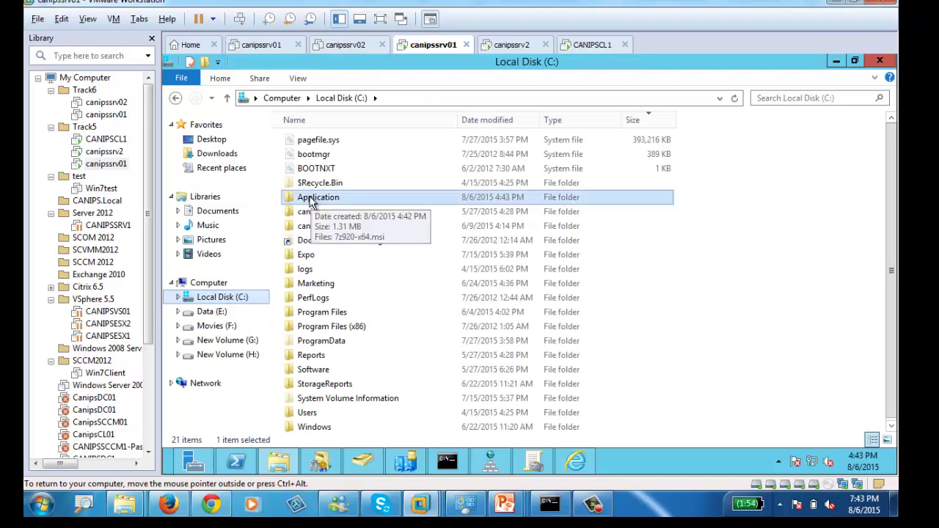
- Confirm Application is shared as \\CANIPSSRV1\Application, then open it to show 7z920-x64.msi
{"action": "right_click", "coordinate": [313, 200]}
{"action": "left_click", "coordinate": [379, 431]}
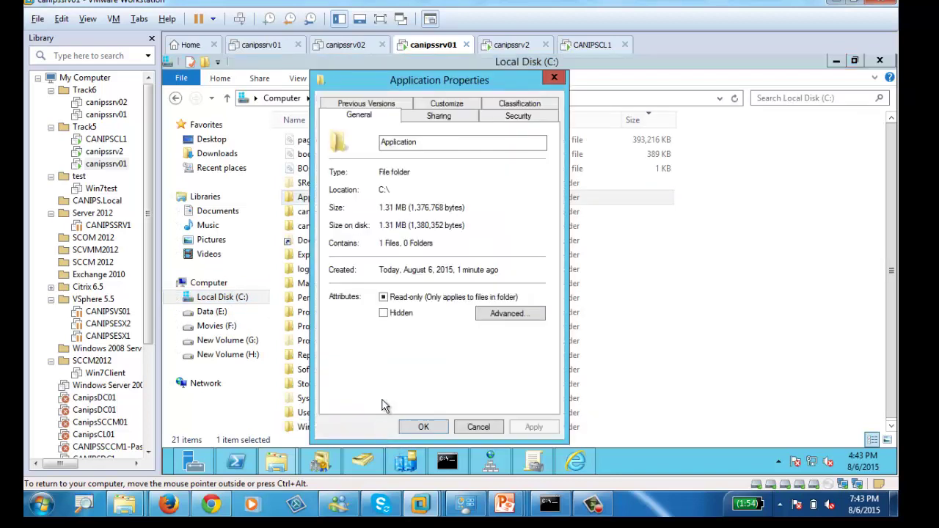
{"action": "left_click", "coordinate": [439, 117]}
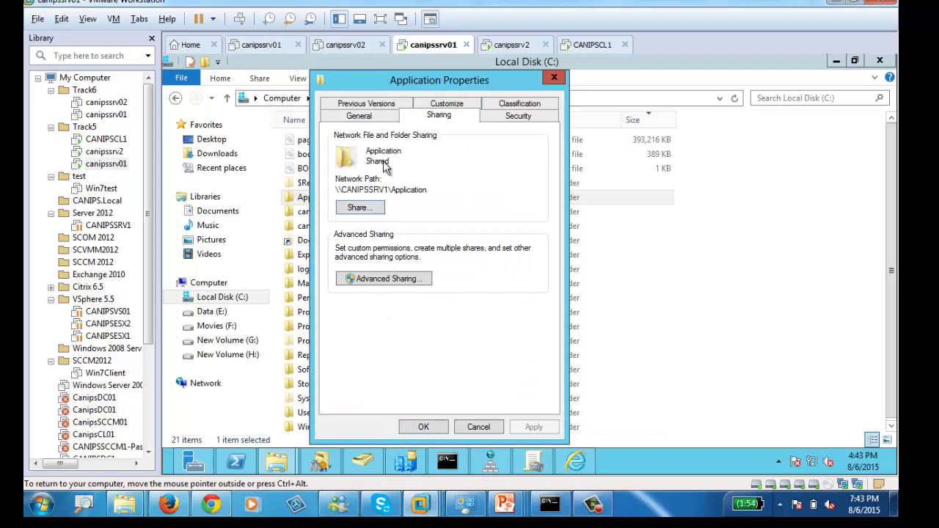
{"action": "left_click", "coordinate": [481, 429]}
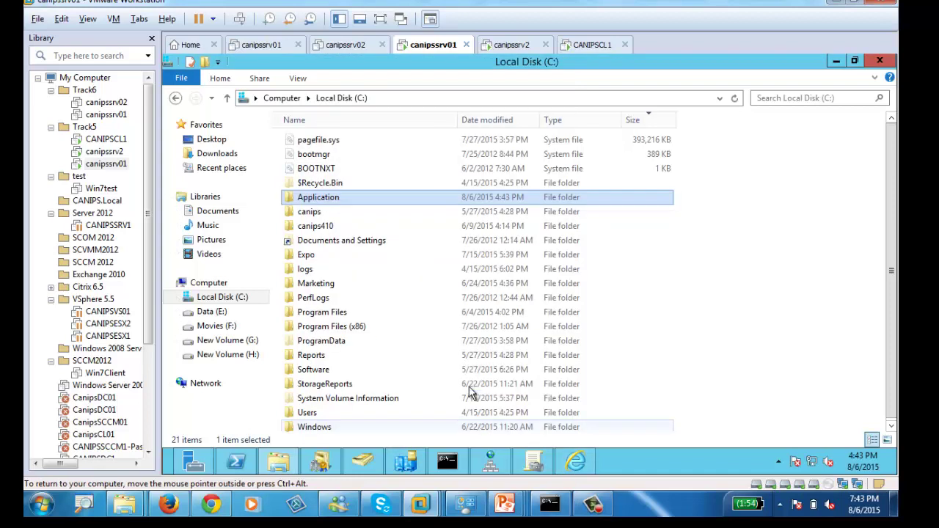
{"action": "double_click", "coordinate": [330, 198]}
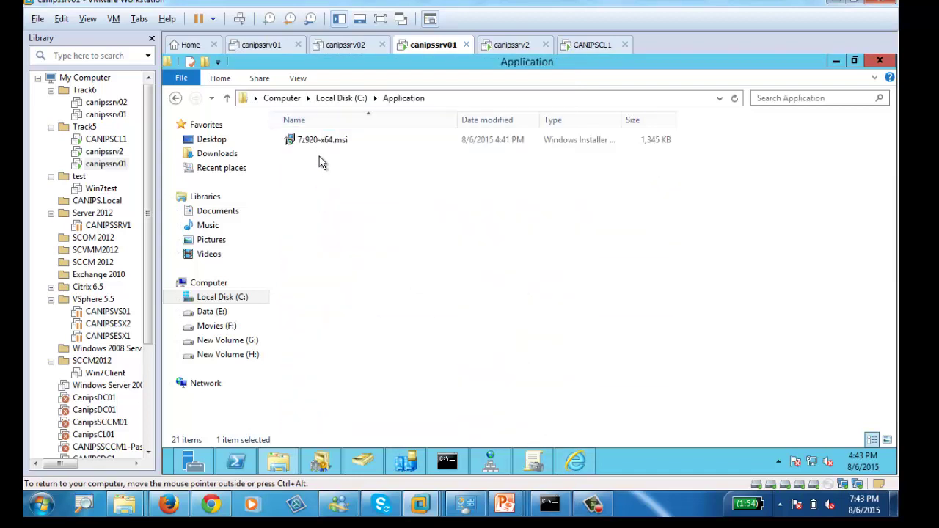
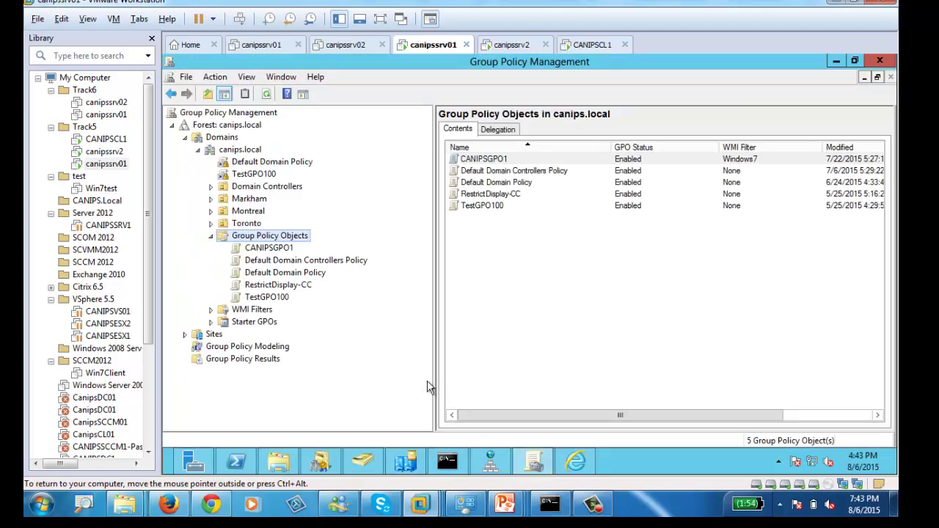
- Create a GPO named Deploy7Zip under Group Policy Objects and view its empty settings report
{"action": "right_click", "coordinate": [263, 235]}
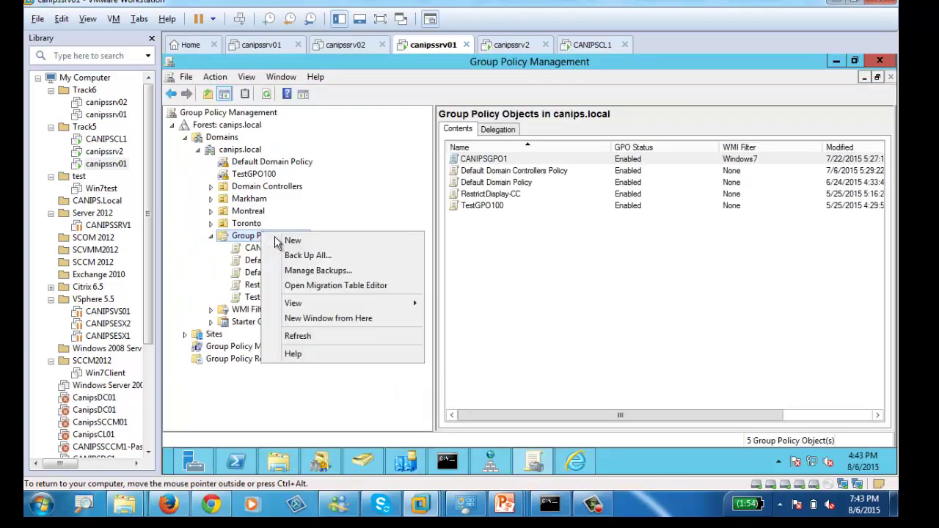
{"action": "left_click", "coordinate": [314, 242]}
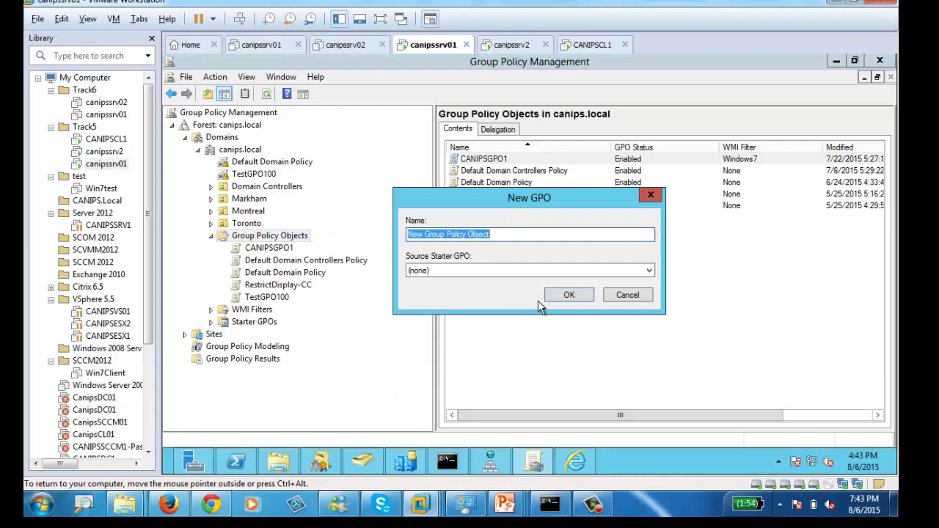
{"action": "type", "text": "Deploy7Zip"}
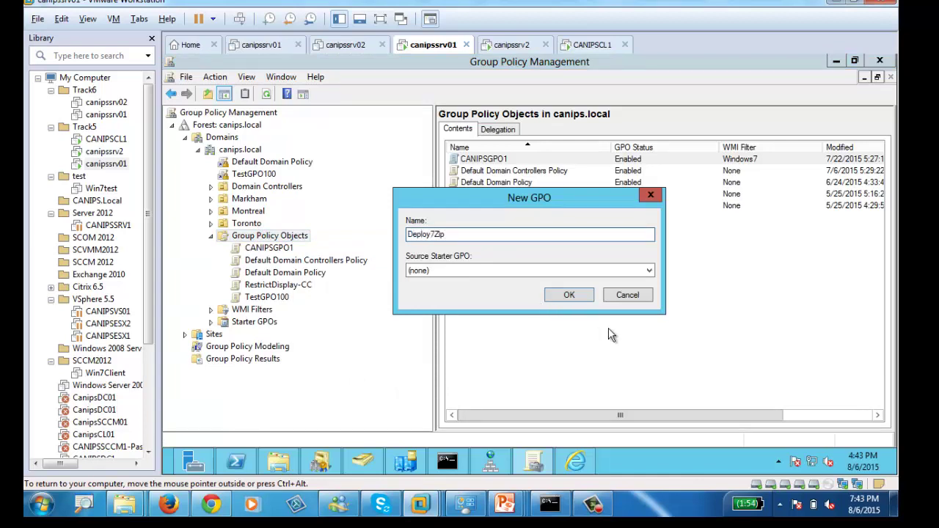
{"action": "left_click", "coordinate": [565, 293]}
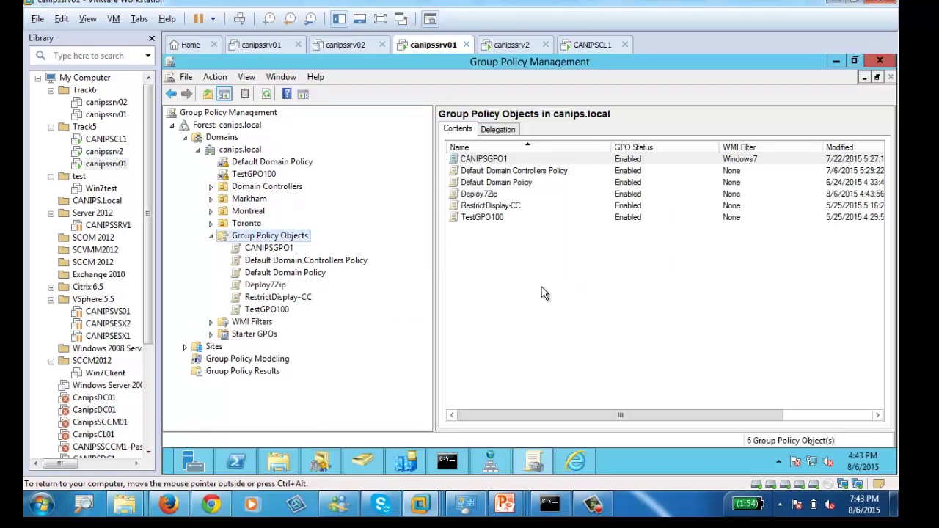
{"action": "left_click", "coordinate": [263, 286]}
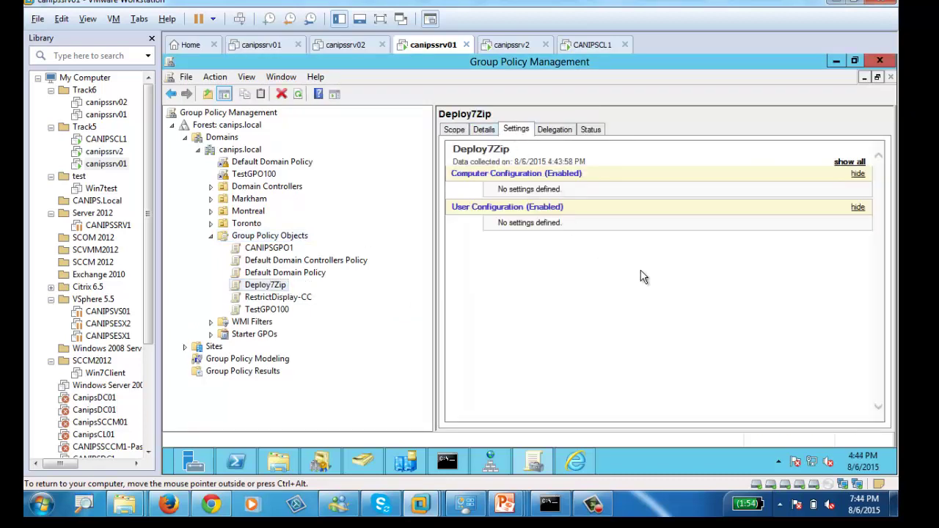
- Edit Deploy7Zip and go to Computer Configuration > Policies > Software Settings > Software installation
{"action": "right_click", "coordinate": [271, 287]}
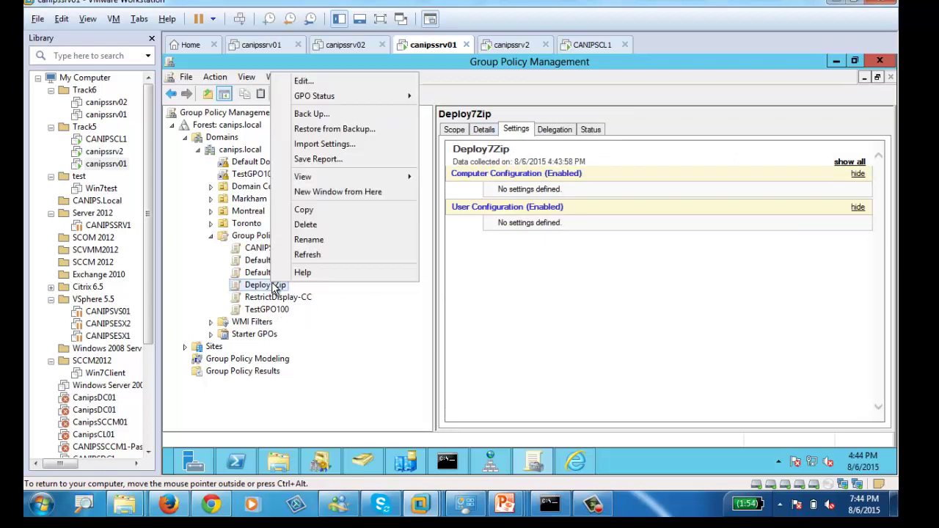
{"action": "left_click", "coordinate": [339, 81]}
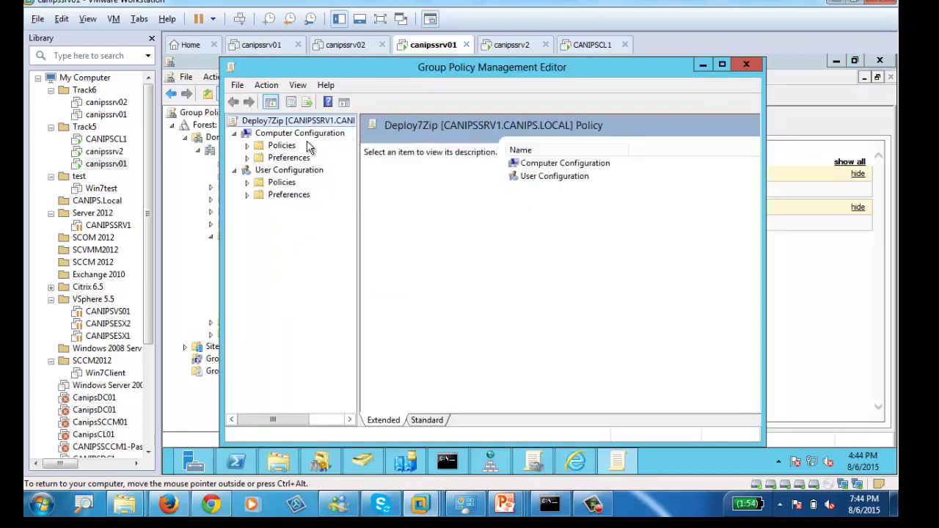
{"action": "left_click", "coordinate": [250, 148]}
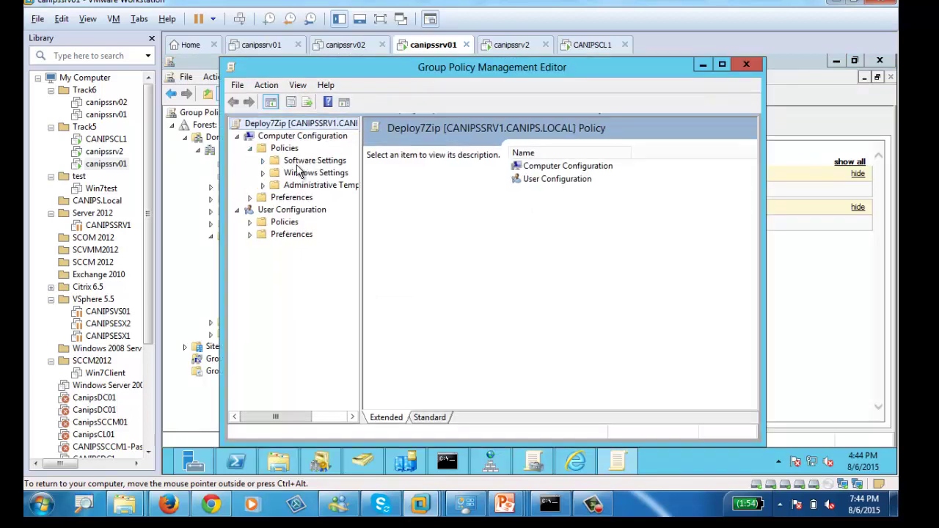
{"action": "left_click", "coordinate": [263, 161]}
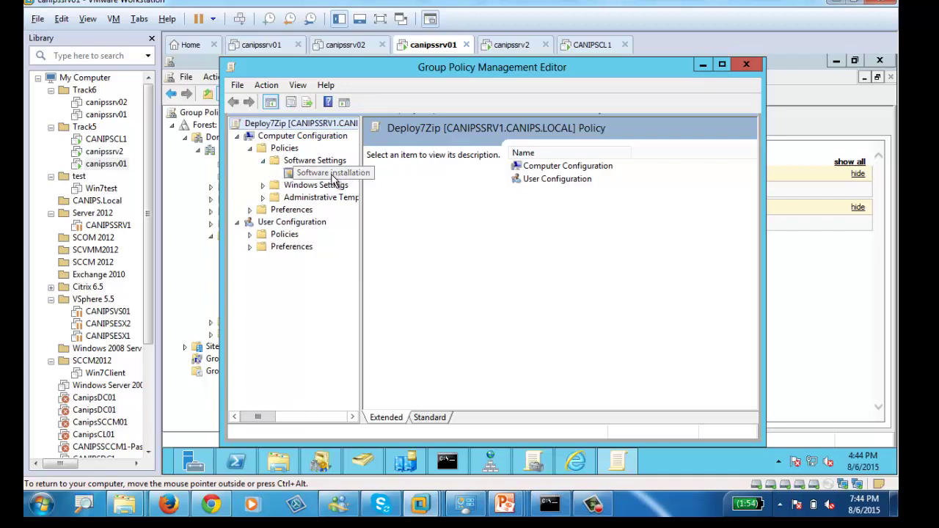
{"action": "left_click", "coordinate": [324, 180]}
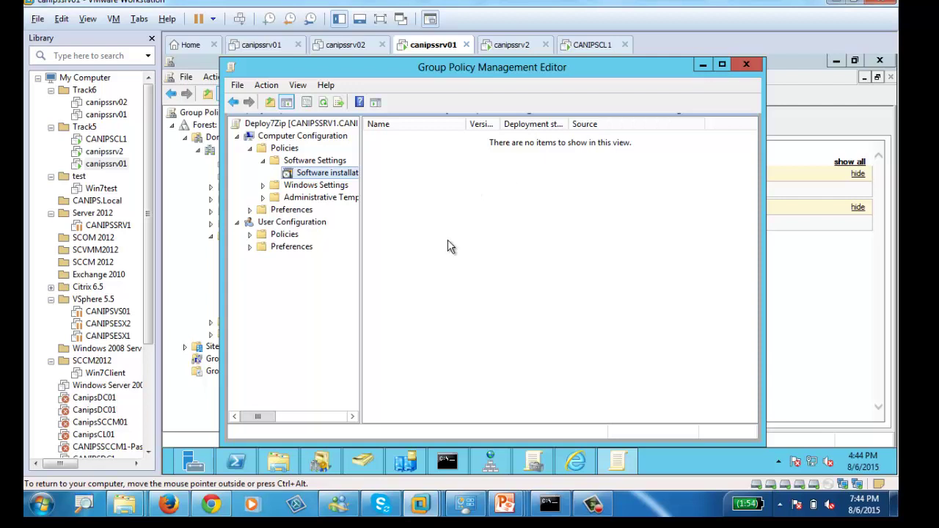
- Close the editor, reopen Deploy7Zip, and return to the computer Software installation node
{"action": "left_click", "coordinate": [746, 65]}
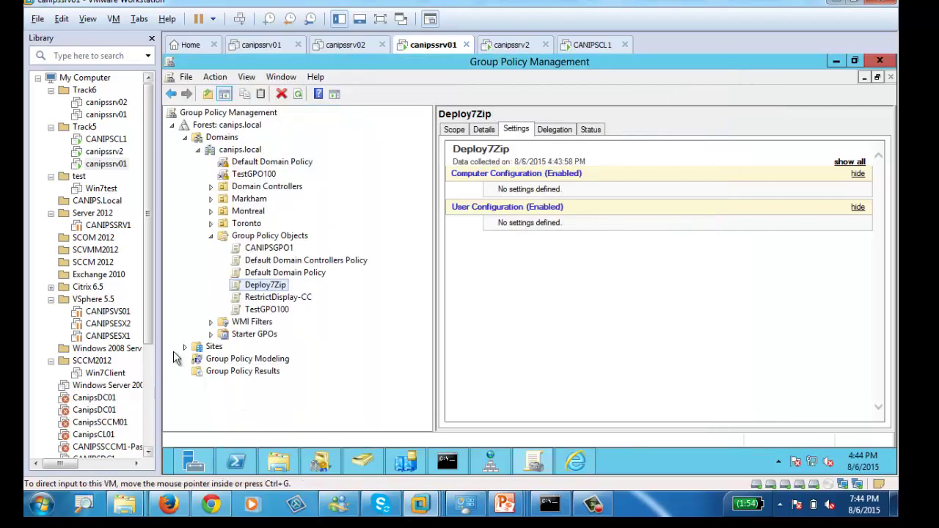
{"action": "right_click", "coordinate": [264, 288]}
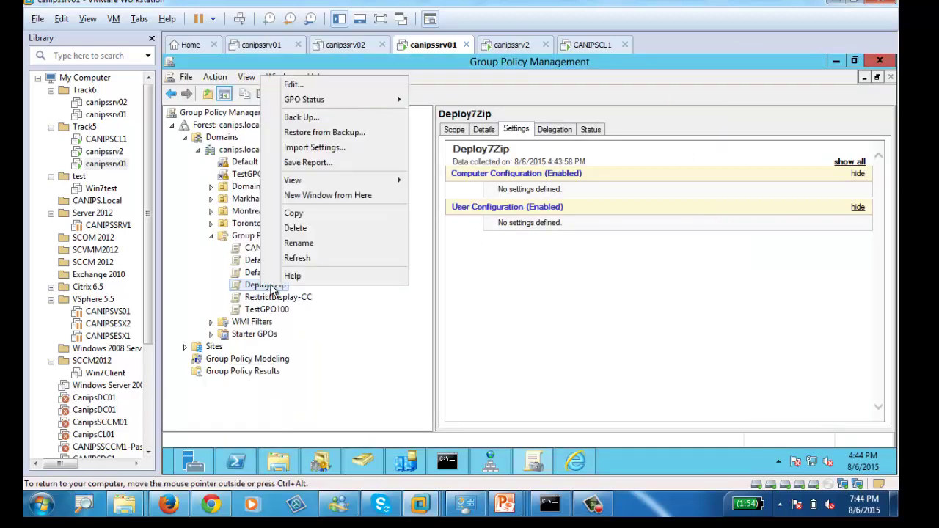
{"action": "left_click", "coordinate": [313, 86]}
{"action": "left_click", "coordinate": [279, 146]}
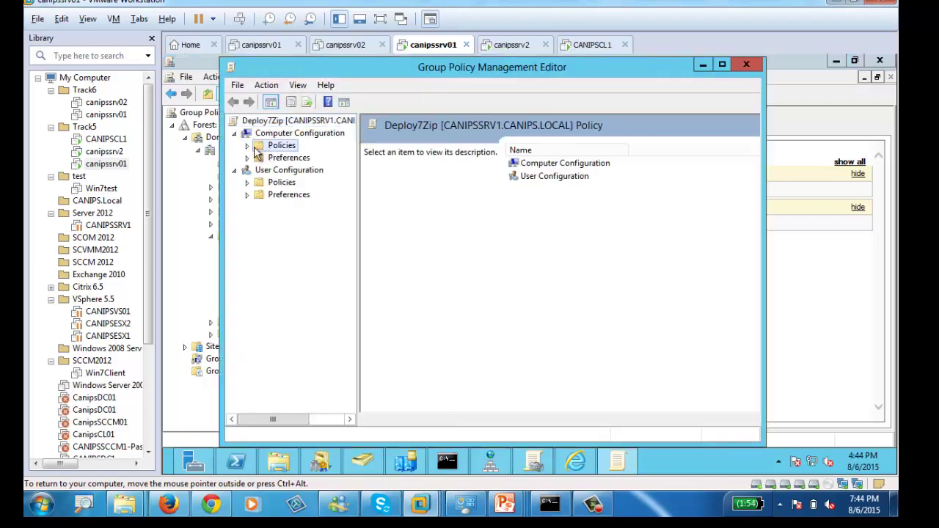
{"action": "left_click", "coordinate": [248, 145]}
{"action": "double_click", "coordinate": [312, 160]}
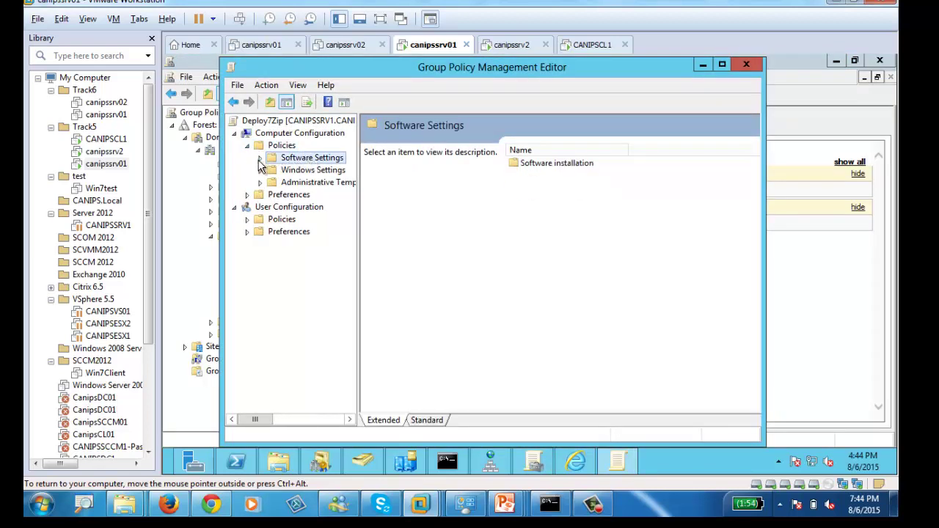
{"action": "left_click", "coordinate": [323, 170]}
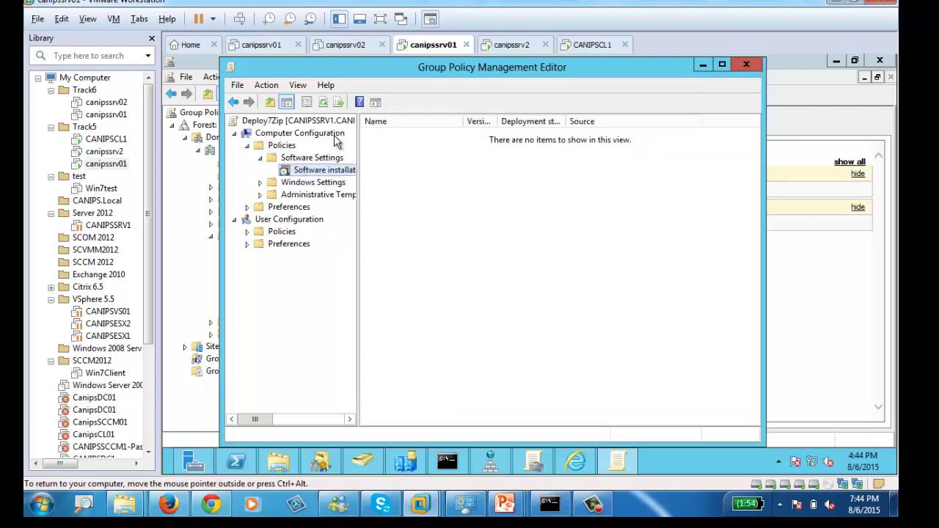
- Add a new software package and try browsing to \\canipssrv01 in the file picker
{"action": "right_click", "coordinate": [425, 191]}
{"action": "mouse_move", "coordinate": [502, 206]}
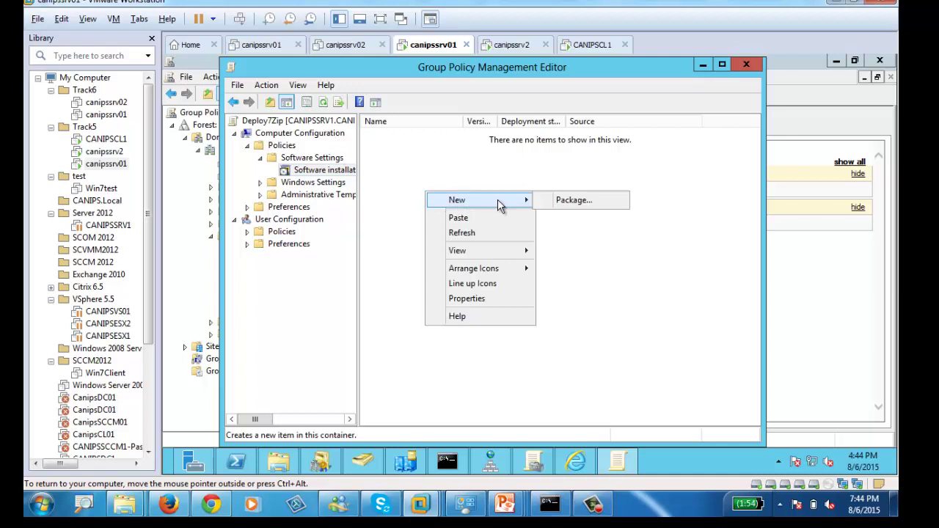
{"action": "left_click", "coordinate": [574, 201]}
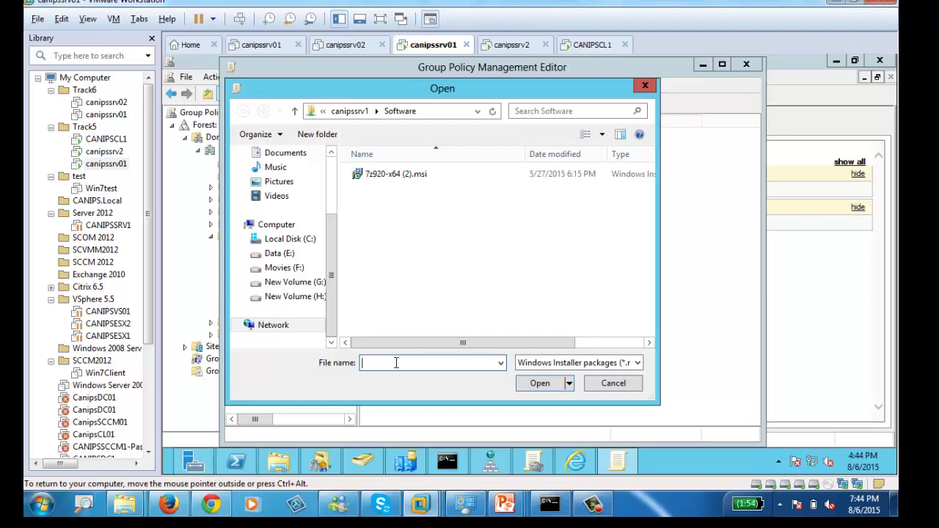
{"action": "type", "text": "\\\\c"}
{"action": "type", "text": "anipssrv01"}
{"action": "key", "text": "Return"}
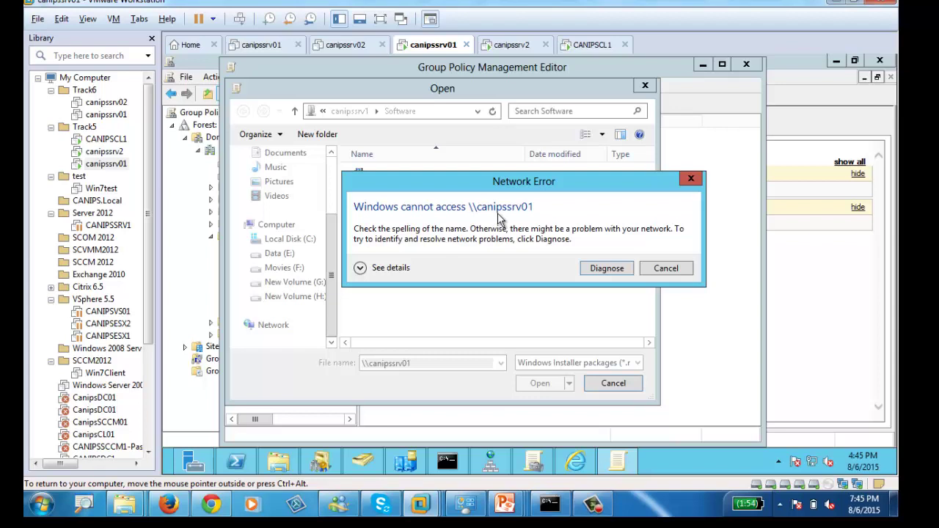
- Check the Computer's System properties in File Explorer, then return to Group Policy Management
{"action": "left_click", "coordinate": [279, 461]}
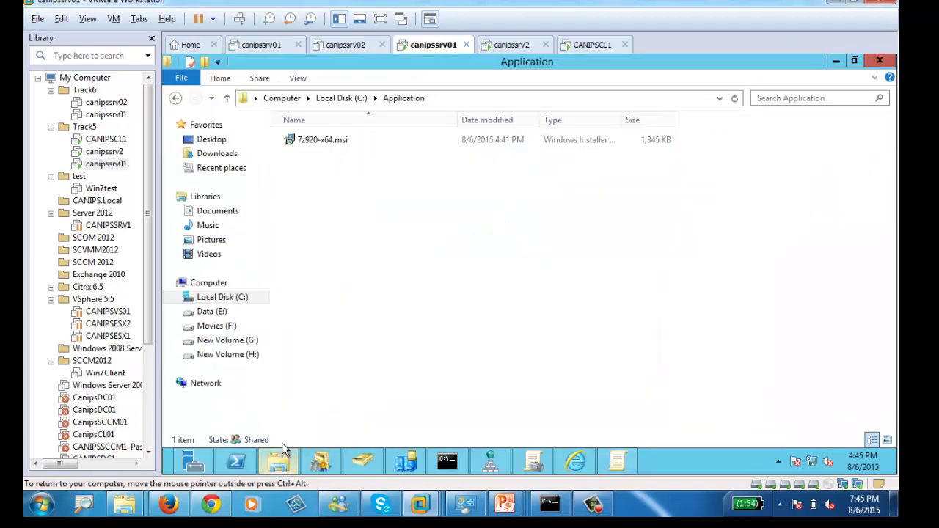
{"action": "right_click", "coordinate": [210, 286]}
{"action": "left_click", "coordinate": [248, 278]}
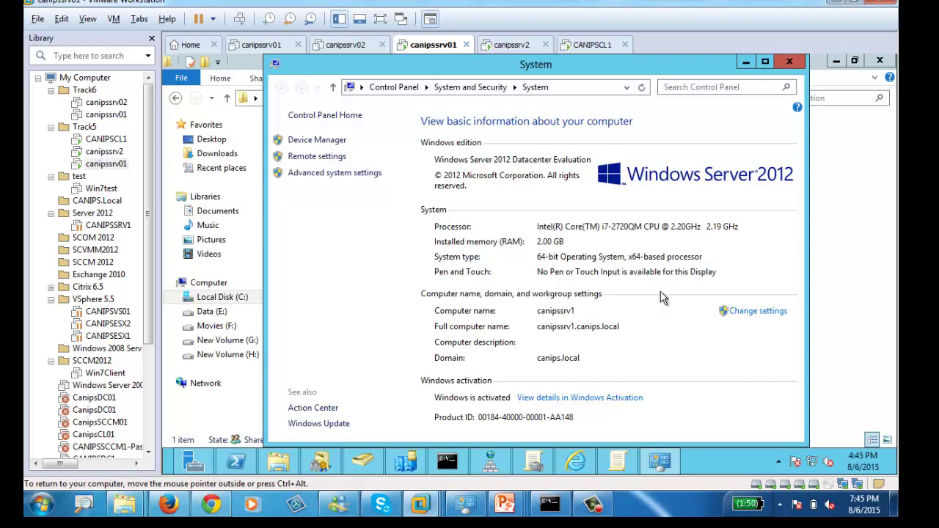
{"action": "left_click", "coordinate": [789, 62]}
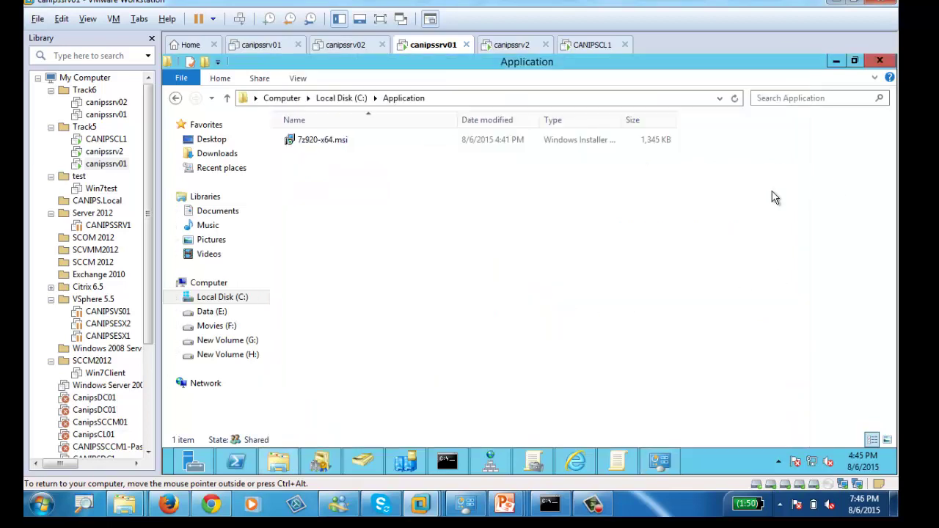
{"action": "left_click", "coordinate": [535, 461]}
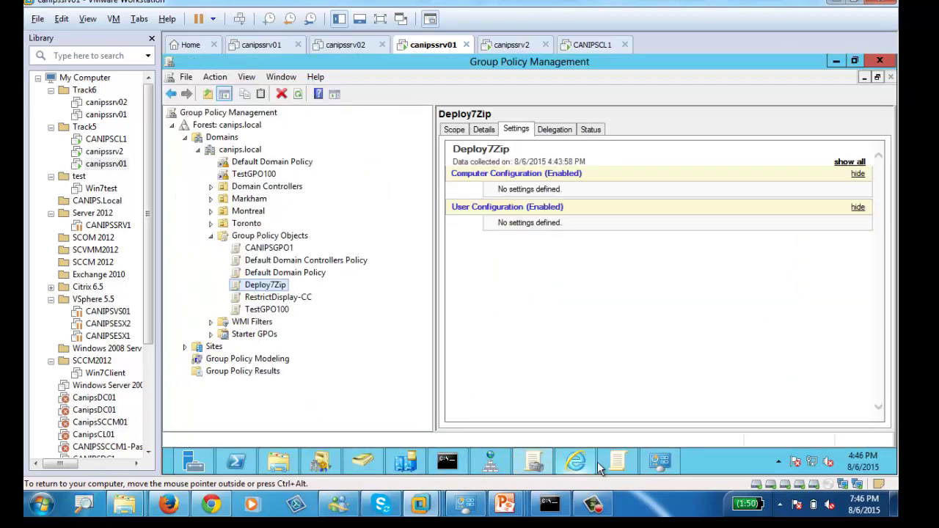
- Correct the server path to \\canipssrv1 and choose 7z920-x64.msi from its Application share
{"action": "left_click", "coordinate": [618, 461]}
{"action": "left_click", "coordinate": [666, 268]}
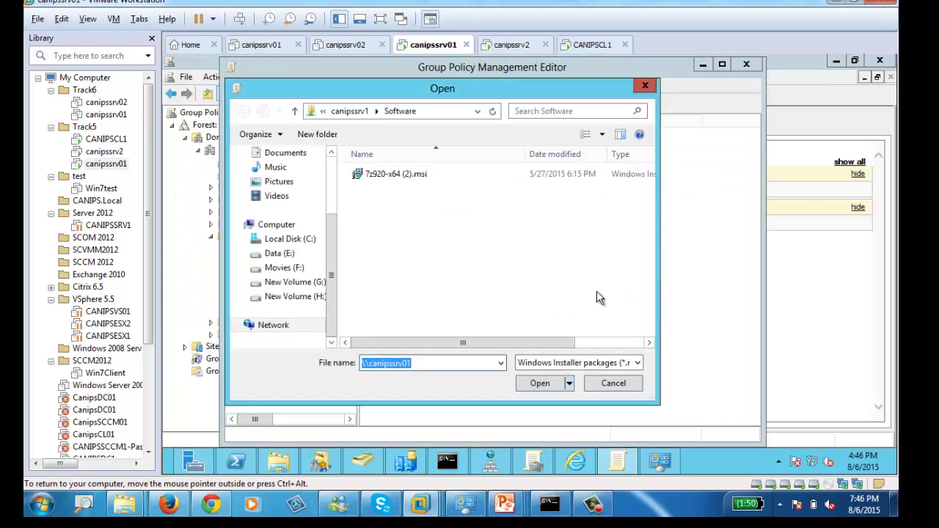
{"action": "left_click", "coordinate": [409, 363]}
{"action": "key", "text": "BackSpace"}
{"action": "key", "text": "Return"}
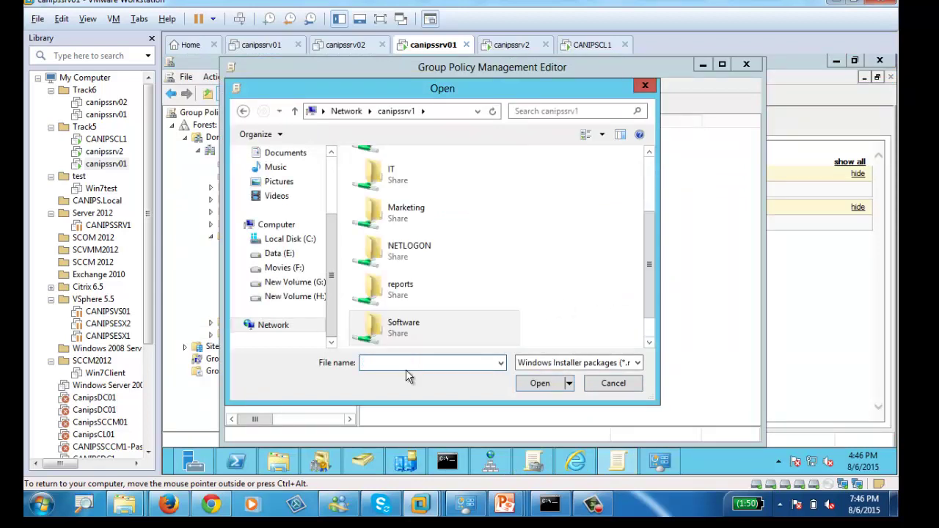
{"action": "left_click_drag", "start_coordinate": [650, 281], "coordinate": [644, 176]}
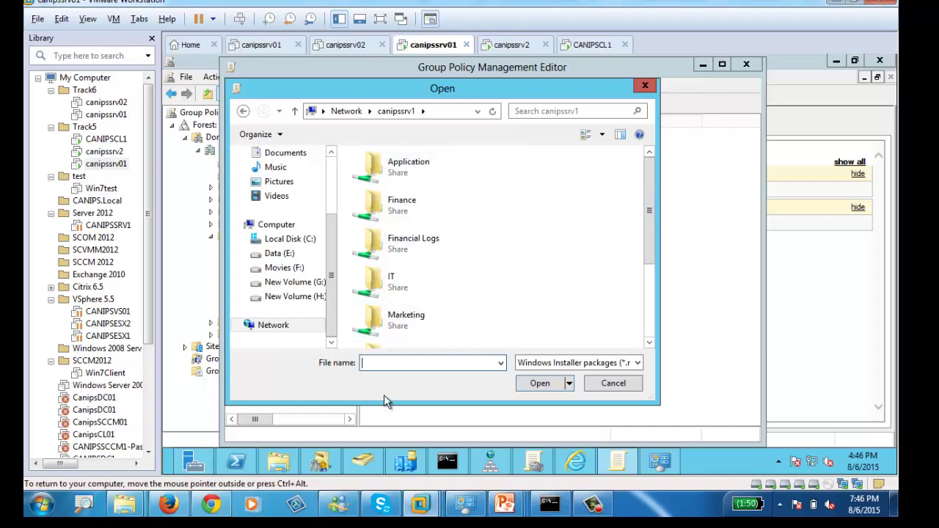
{"action": "left_click", "coordinate": [406, 178]}
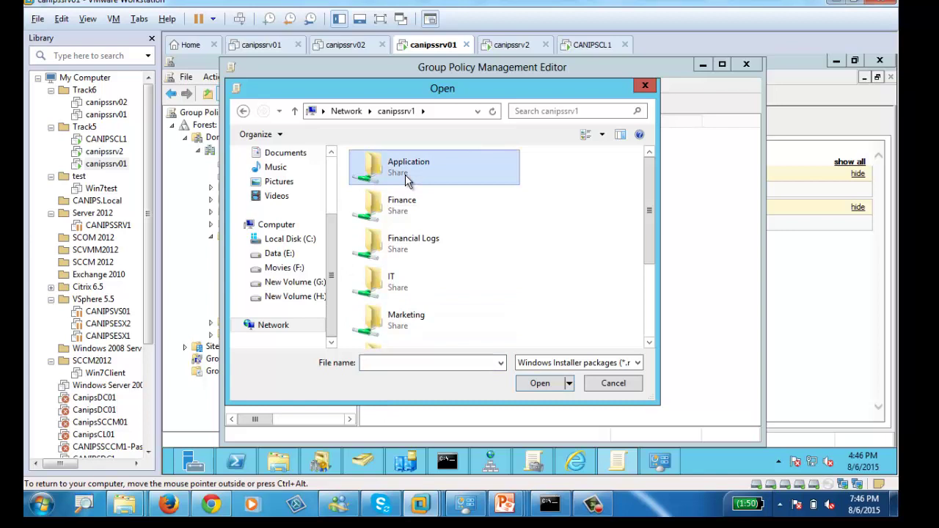
{"action": "double_click", "coordinate": [406, 177]}
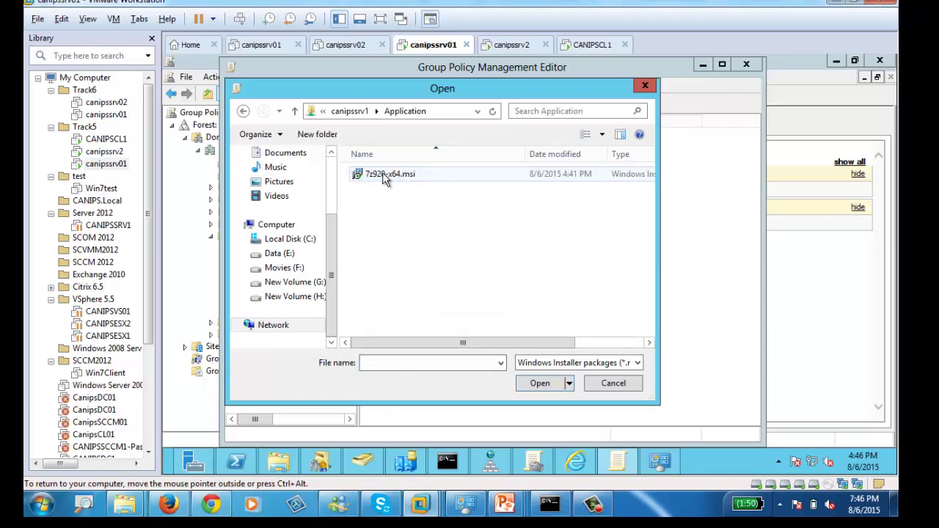
{"action": "double_click", "coordinate": [383, 178]}
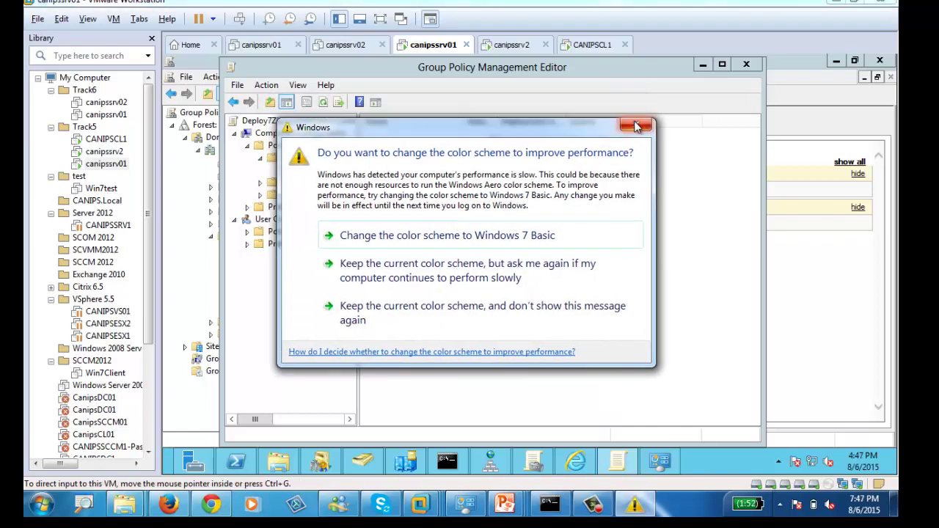
- Dismiss the colour scheme prompt, deploy the 7-Zip package as Assigned, and sort by name
{"action": "left_click", "coordinate": [634, 120]}
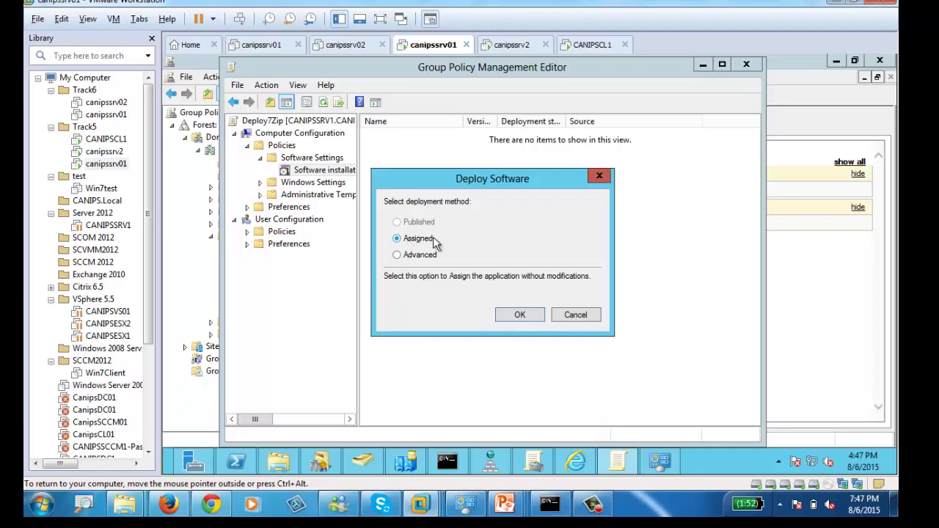
{"action": "left_click", "coordinate": [524, 315]}
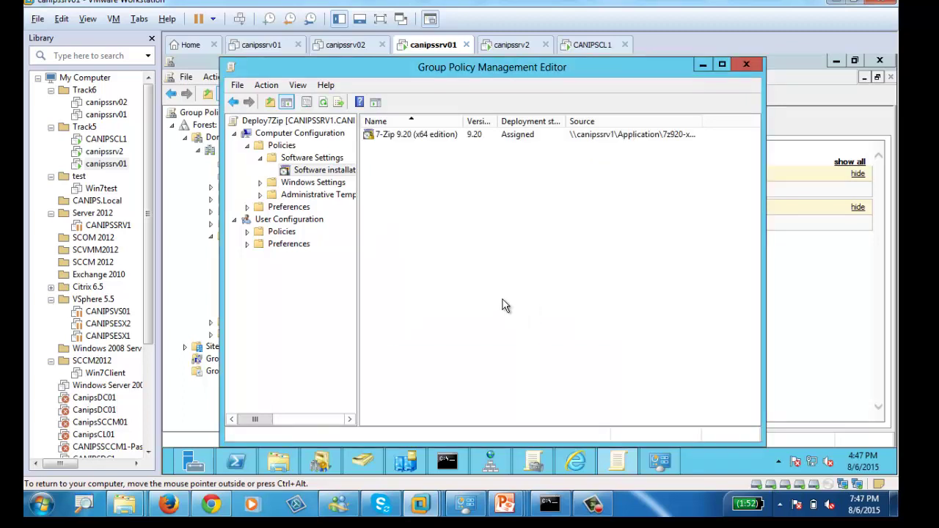
{"action": "left_click", "coordinate": [411, 122]}
- Assign a second 7-Zip package from C:\Application\7z920-x64.msi, accepting the local-path warning
{"action": "right_click", "coordinate": [479, 182]}
{"action": "mouse_move", "coordinate": [511, 192]}
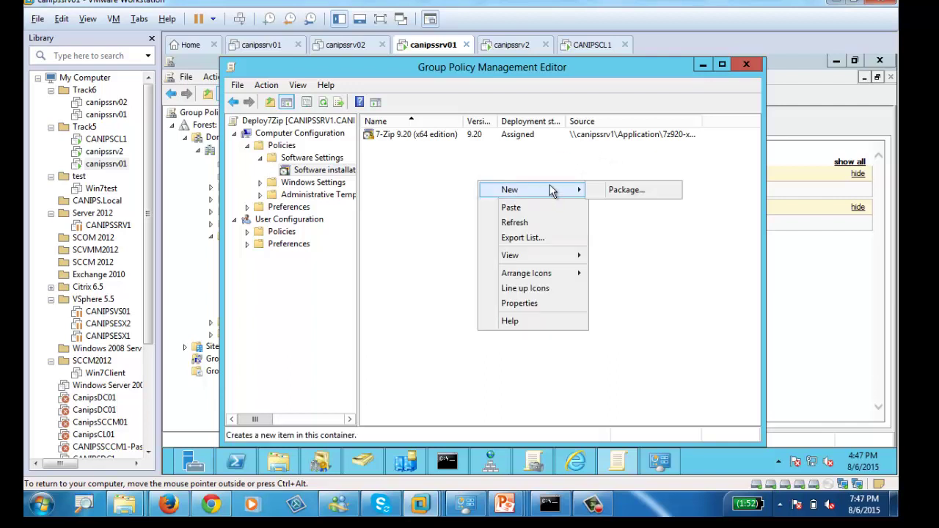
{"action": "left_click", "coordinate": [630, 193]}
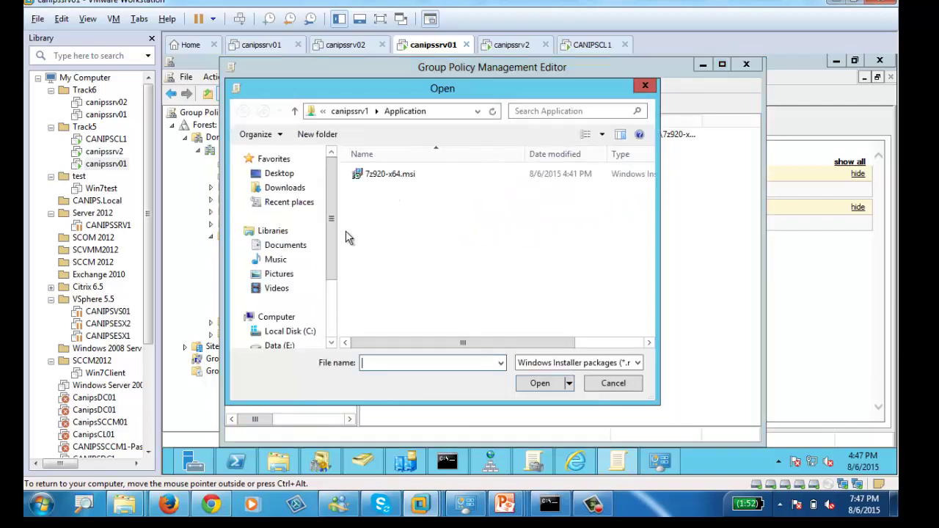
{"action": "left_click_drag", "start_coordinate": [331, 268], "coordinate": [334, 308]}
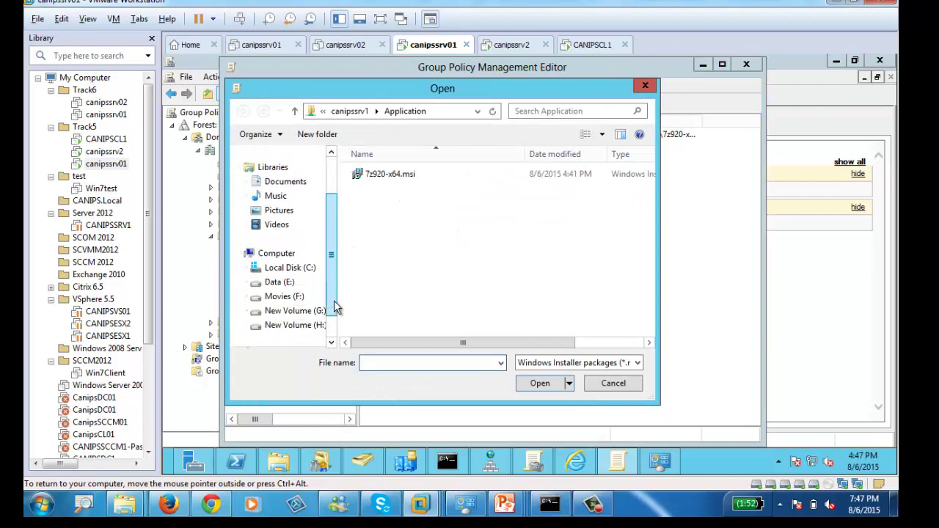
{"action": "left_click", "coordinate": [295, 270]}
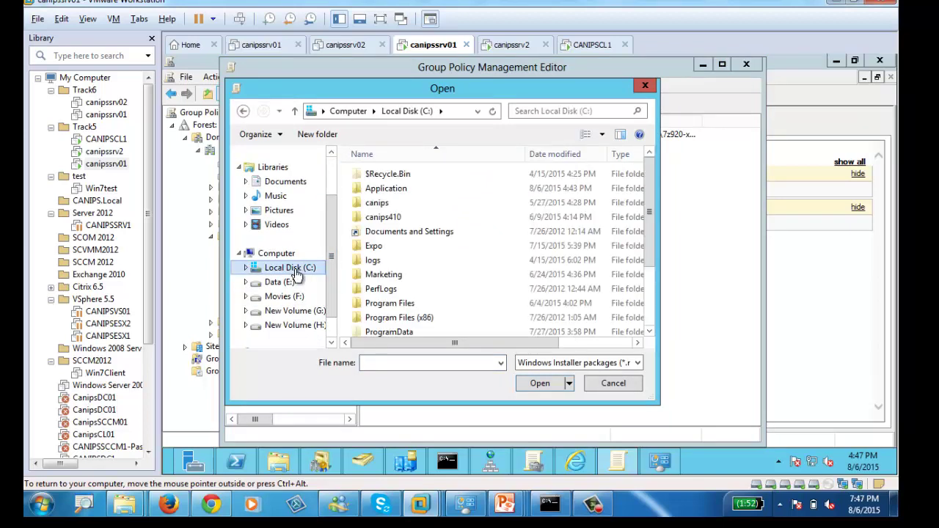
{"action": "double_click", "coordinate": [386, 188]}
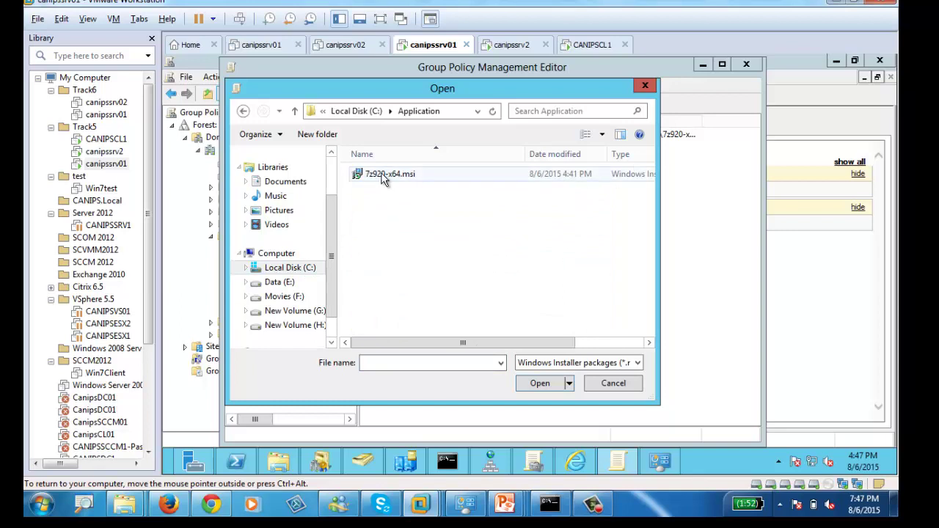
{"action": "double_click", "coordinate": [382, 176]}
{"action": "left_click", "coordinate": [597, 313]}
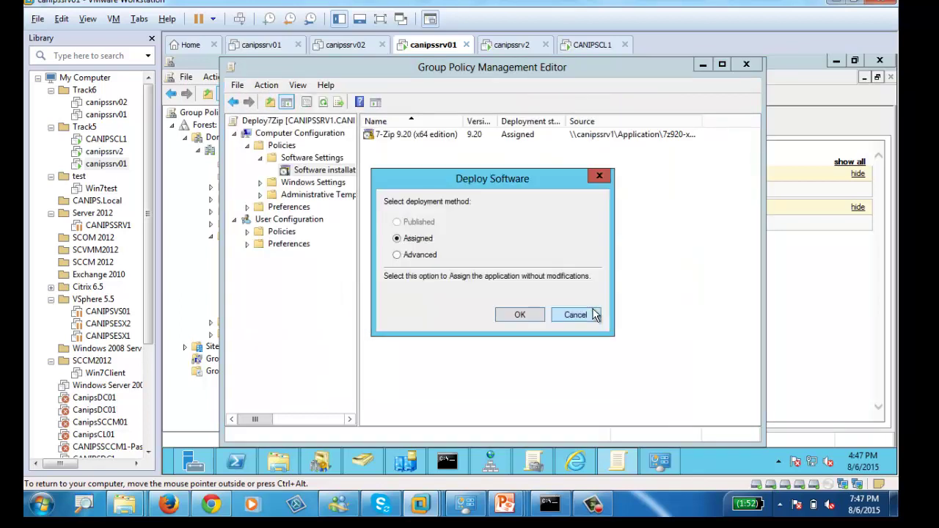
{"action": "left_click", "coordinate": [519, 314]}
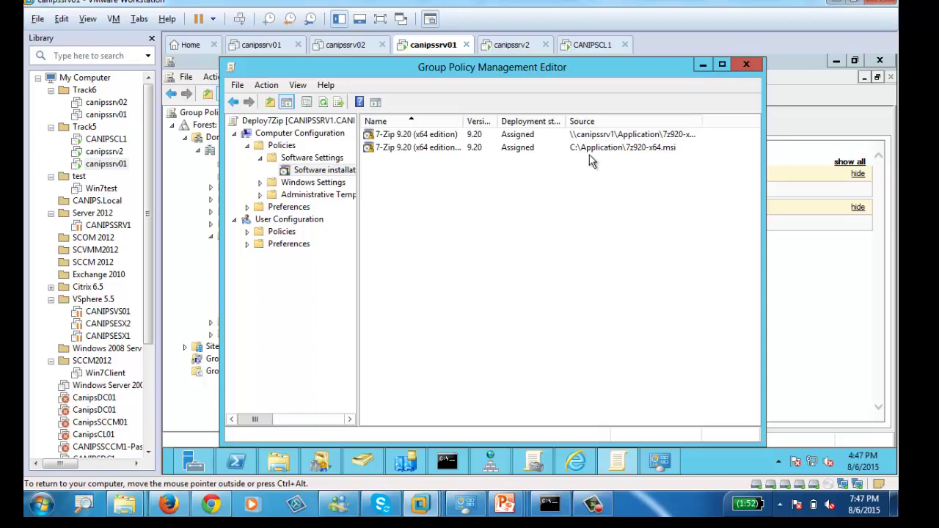
- Bring up All Tasks > Remove for the locally sourced 7-Zip package
{"action": "left_click", "coordinate": [393, 148]}
{"action": "right_click", "coordinate": [393, 149]}
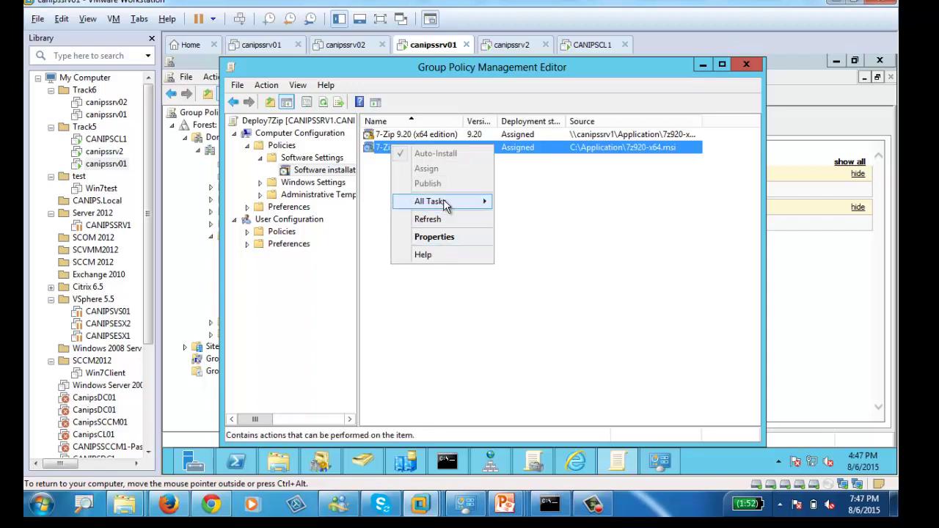
{"action": "mouse_move", "coordinate": [447, 203]}
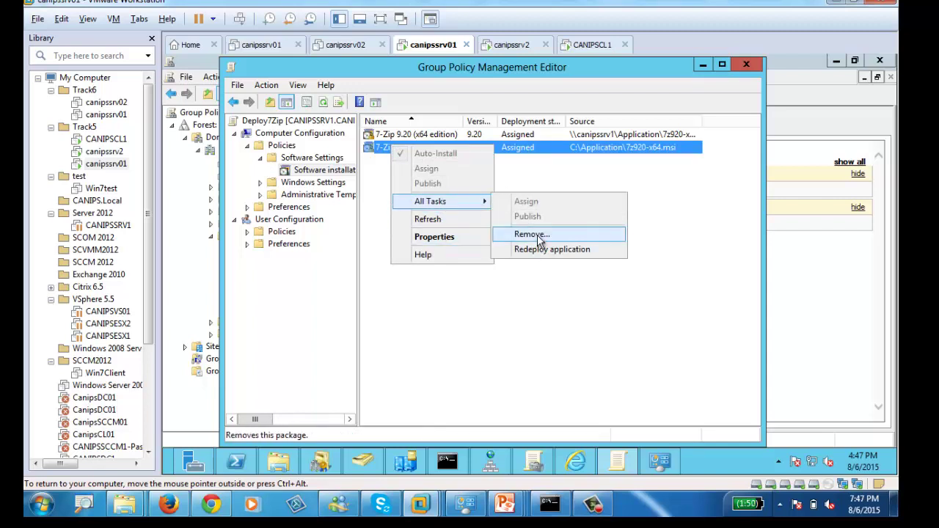
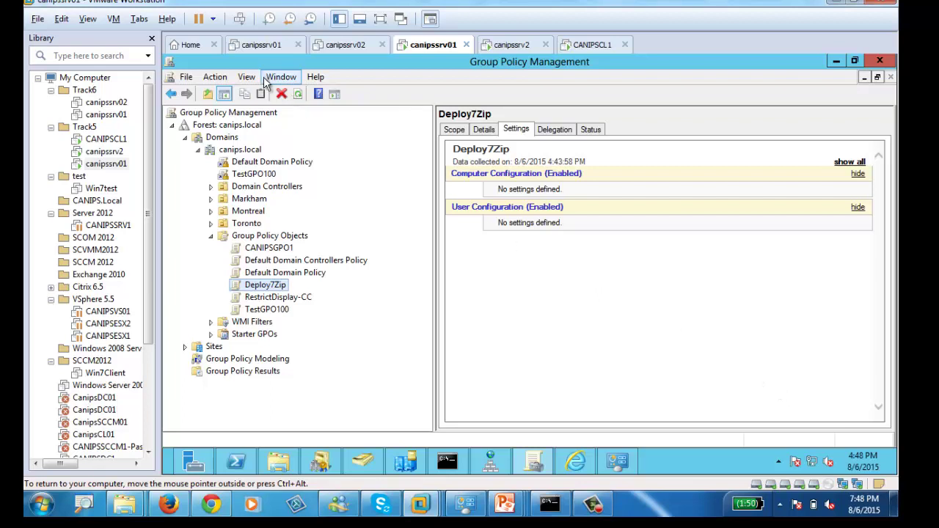
{"action": "left_click", "coordinate": [299, 96]}
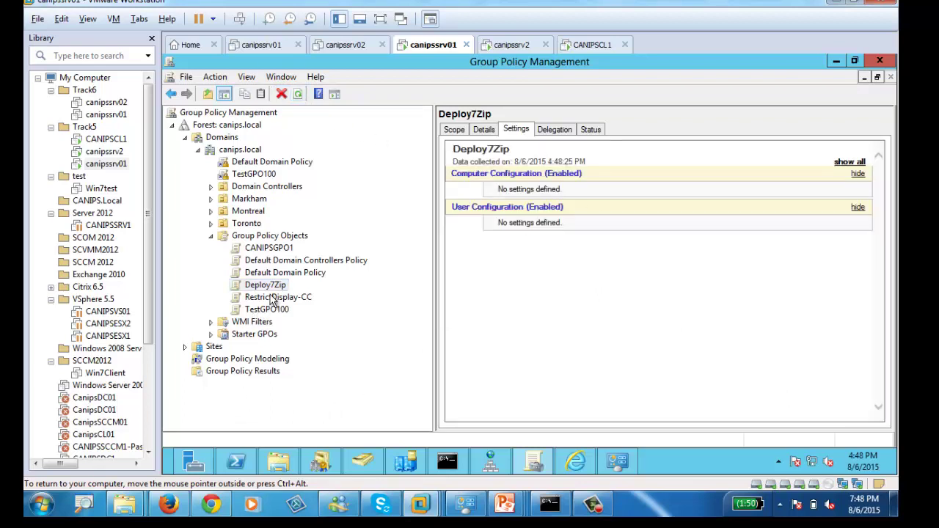
{"action": "left_click", "coordinate": [854, 163]}
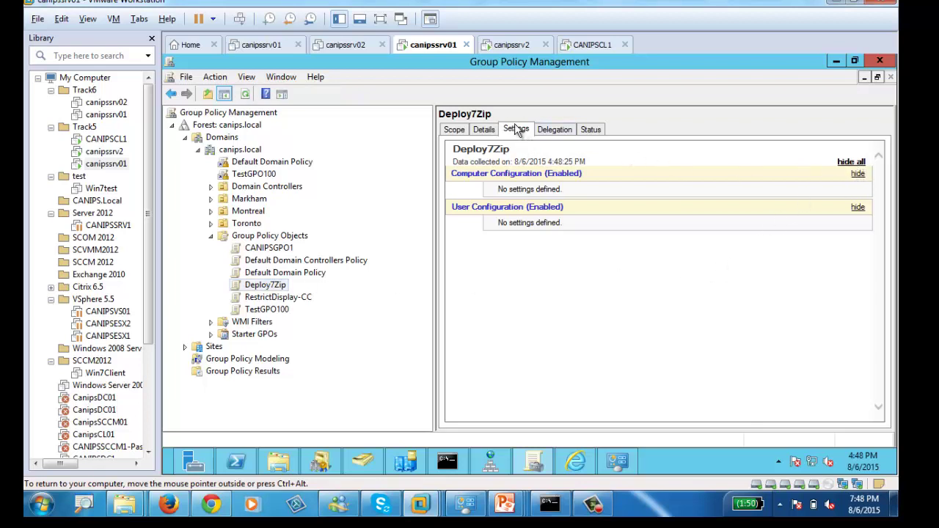
{"action": "left_click", "coordinate": [245, 94]}
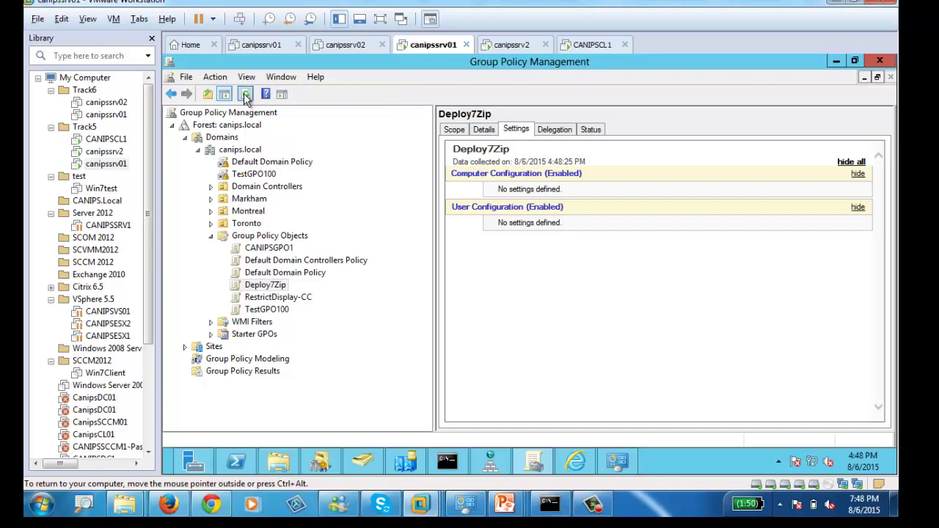
{"action": "right_click", "coordinate": [270, 283]}
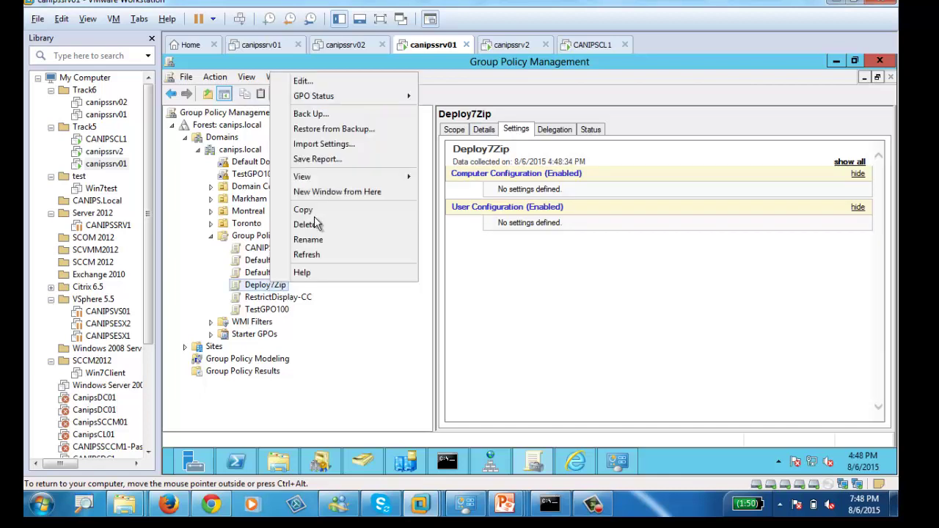
{"action": "left_click", "coordinate": [309, 81]}
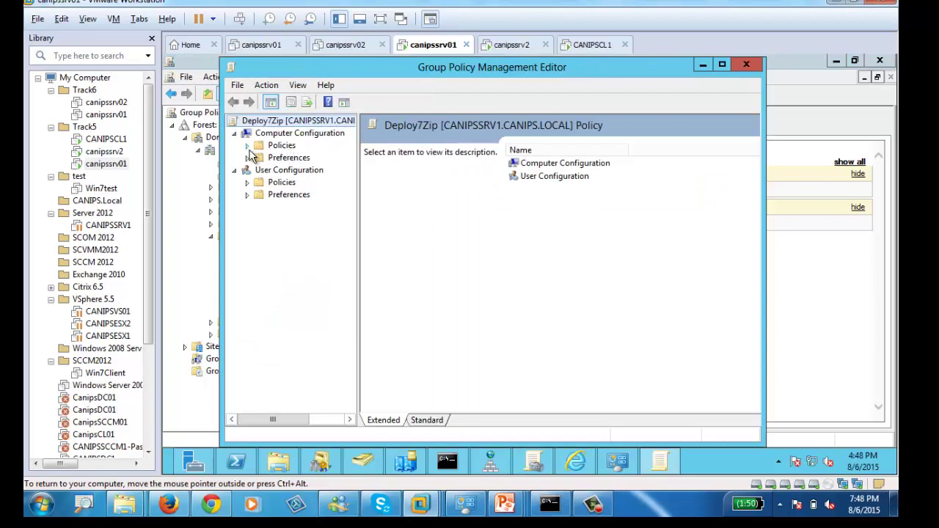
{"action": "left_click", "coordinate": [247, 146]}
{"action": "double_click", "coordinate": [301, 158]}
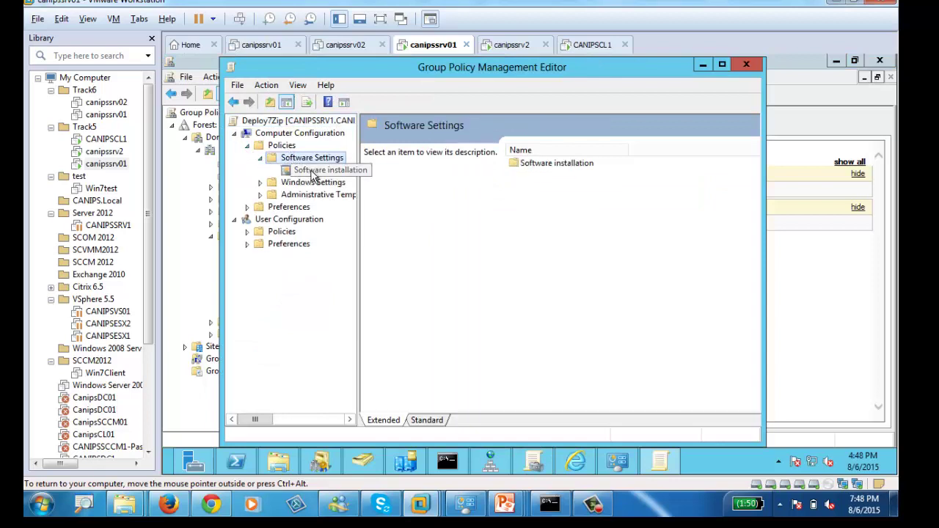
{"action": "left_click", "coordinate": [323, 170]}
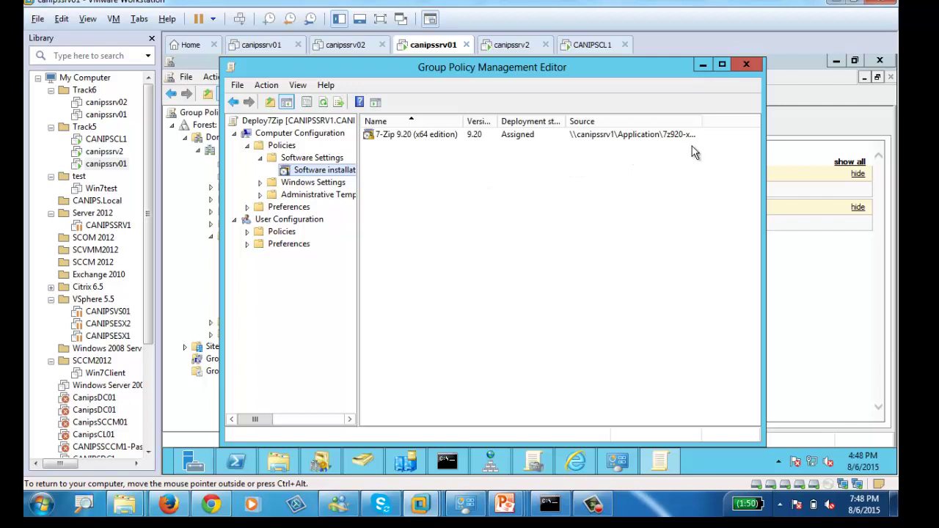
{"action": "left_click", "coordinate": [747, 65]}
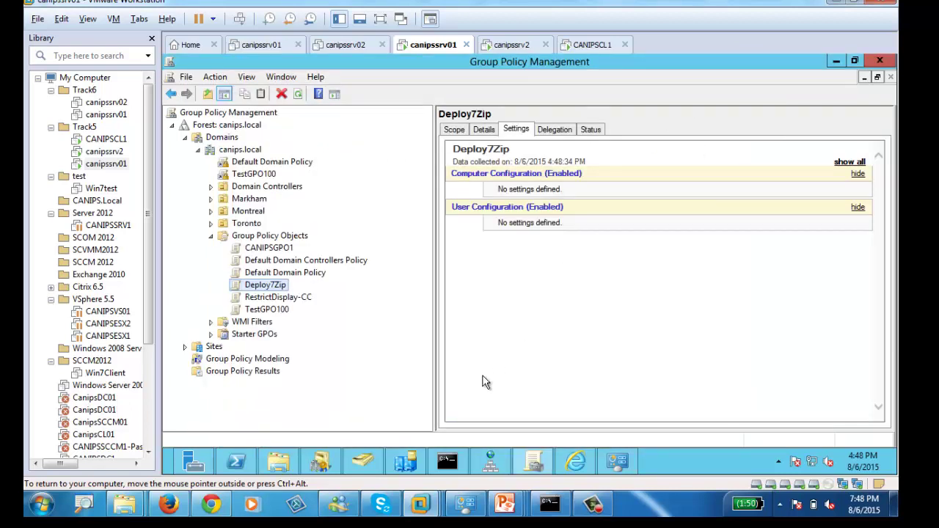
- Review the Deploy7Zip GPO's settings report, details and scope
{"action": "key", "text": "Up"}
{"action": "left_click", "coordinate": [271, 286]}
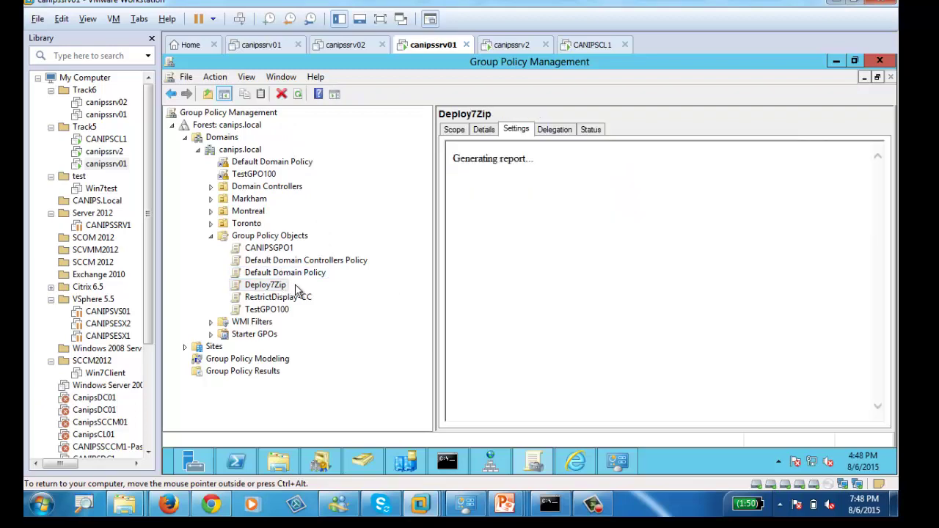
{"action": "left_click", "coordinate": [850, 162]}
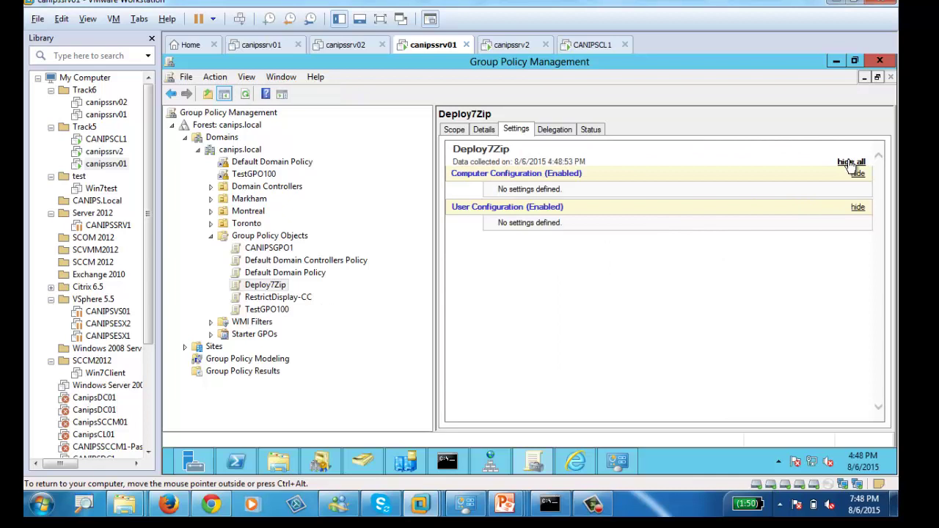
{"action": "left_click", "coordinate": [850, 163]}
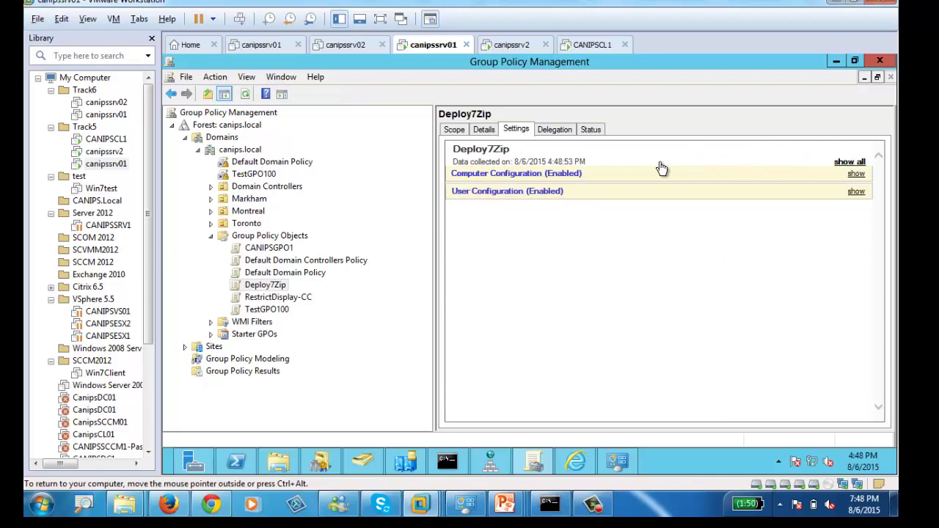
{"action": "left_click", "coordinate": [856, 192]}
{"action": "left_click", "coordinate": [857, 174]}
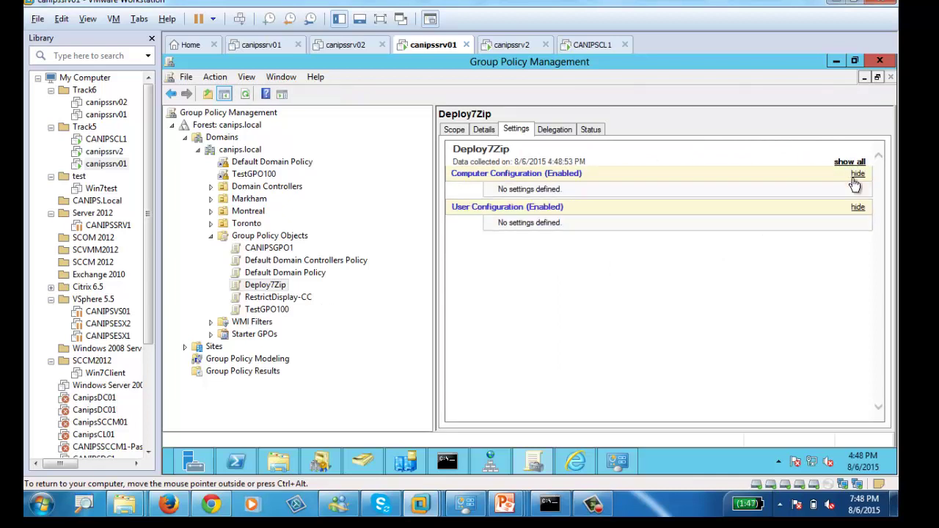
{"action": "key", "text": "F5"}
{"action": "left_click", "coordinate": [481, 130]}
{"action": "left_click", "coordinate": [453, 130]}
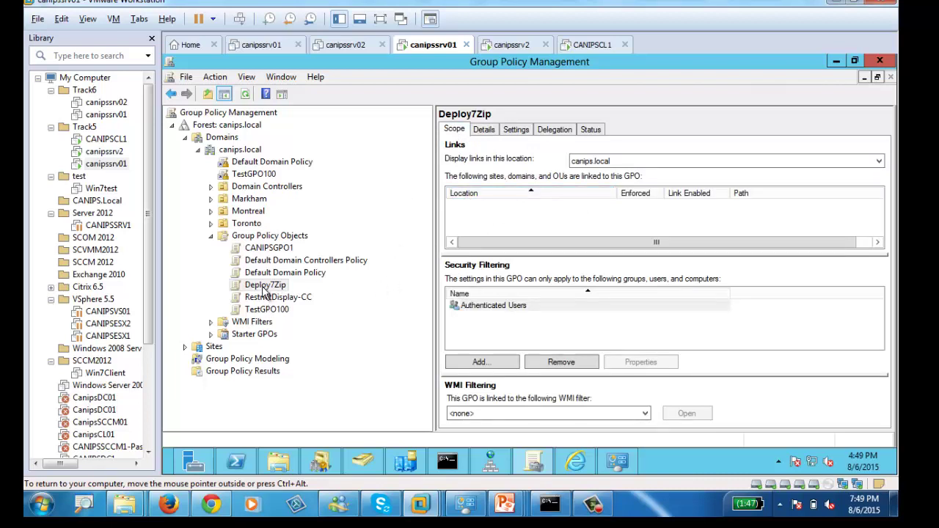
- Link Deploy7Zip to canips.local, check the new link, then move to canipssrv2
{"action": "left_click_drag", "start_coordinate": [264, 291], "coordinate": [250, 150]}
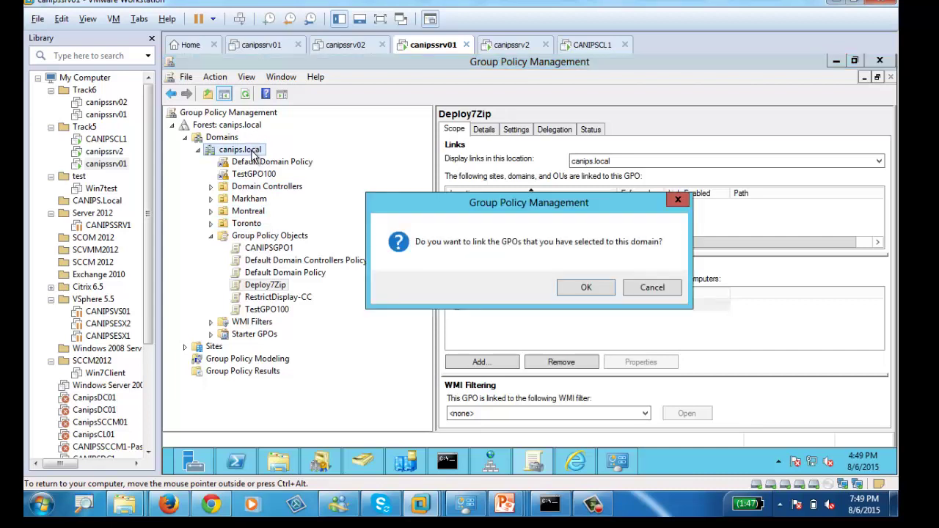
{"action": "left_click", "coordinate": [585, 288]}
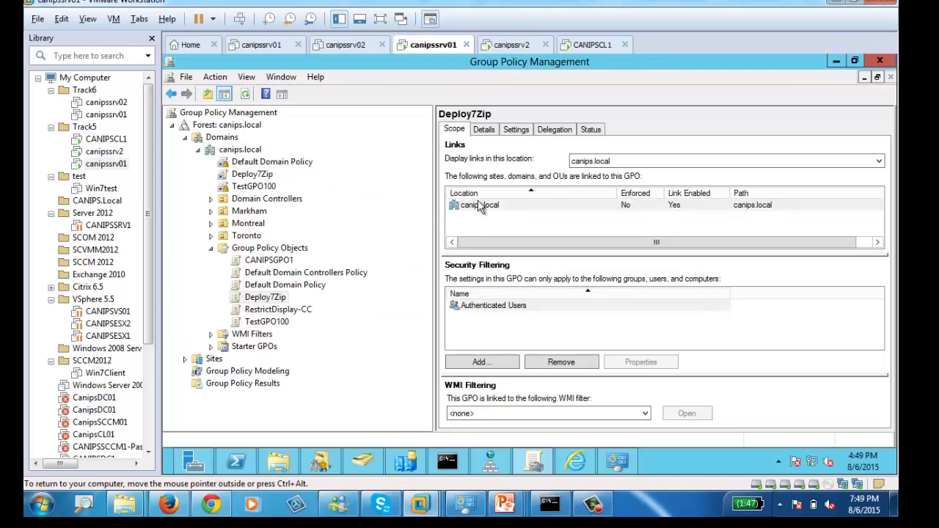
{"action": "left_click", "coordinate": [516, 130]}
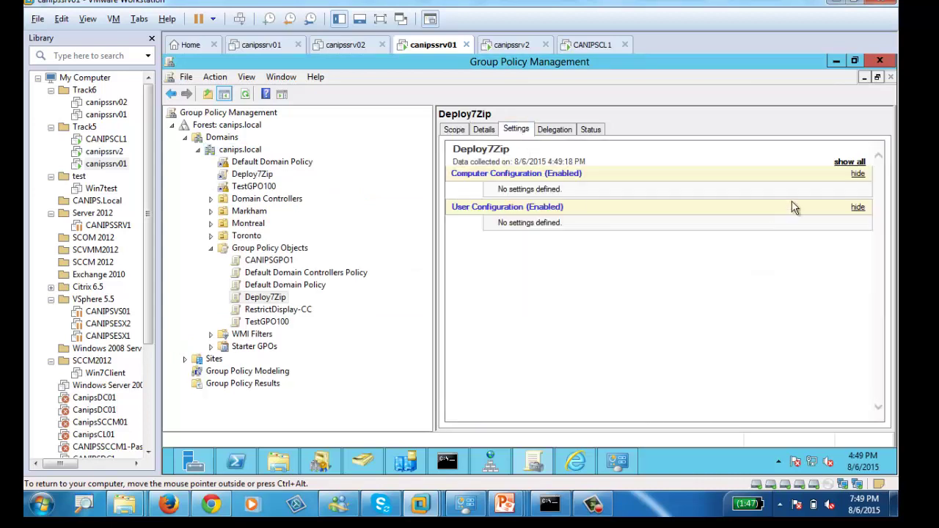
{"action": "left_click", "coordinate": [246, 94]}
{"action": "left_click", "coordinate": [246, 94]}
{"action": "left_click", "coordinate": [252, 175]}
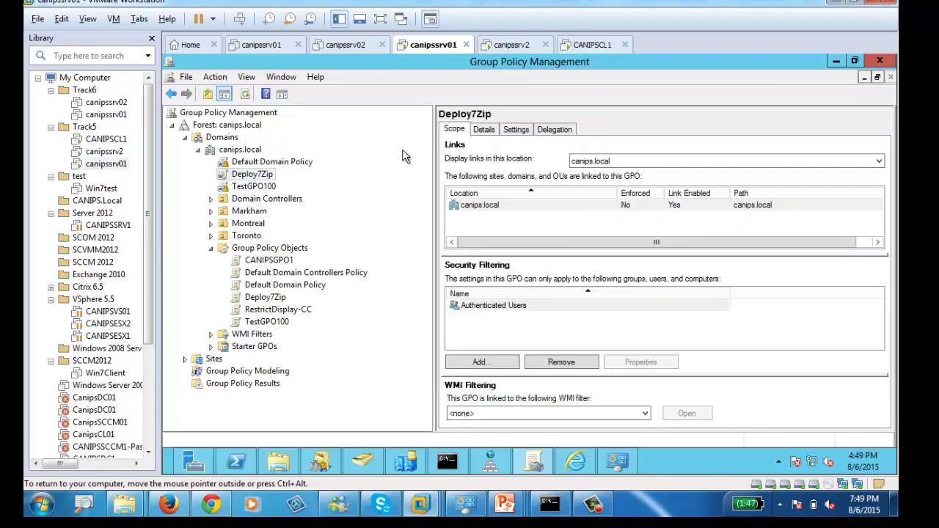
{"action": "left_click", "coordinate": [511, 47]}
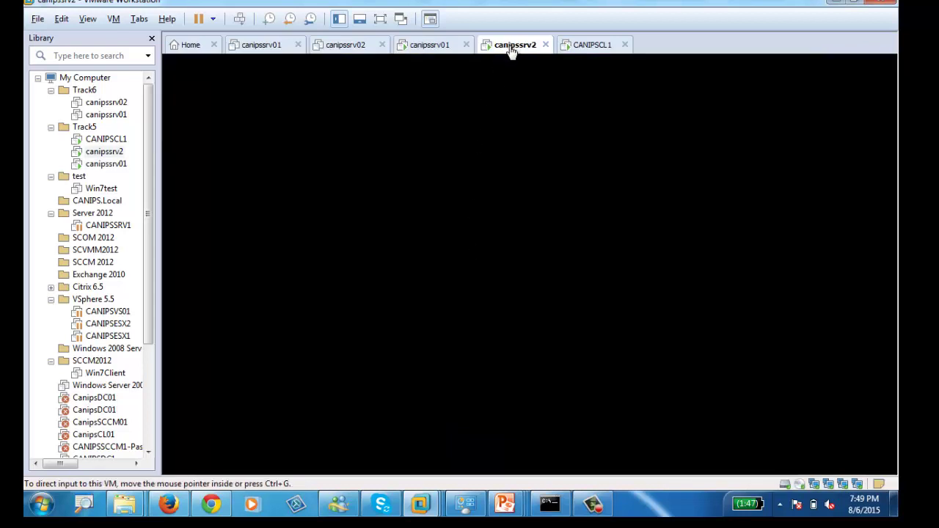
- Launch Command Prompt on canipssrv2 by searching cmd from Start
{"action": "right_click", "coordinate": [512, 48]}
{"action": "mouse_move", "coordinate": [596, 76]}
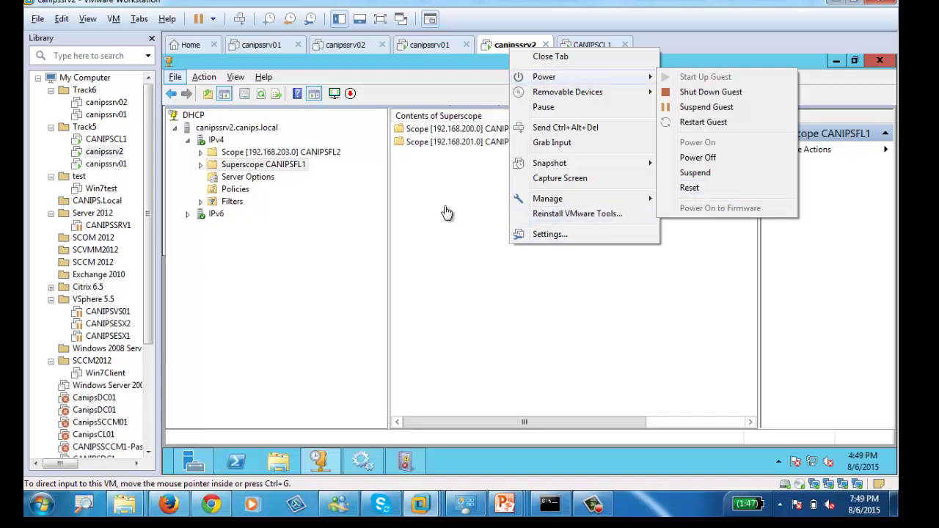
{"action": "left_click", "coordinate": [164, 476]}
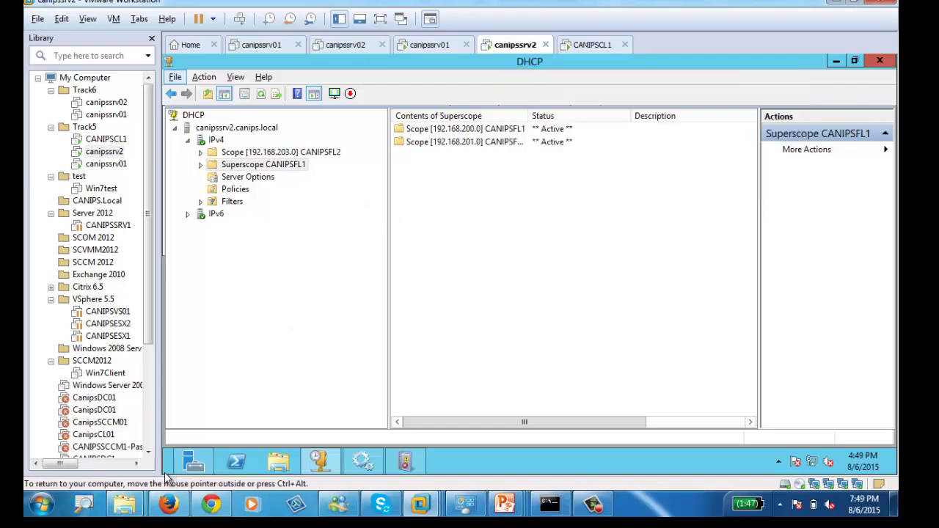
{"action": "left_click", "coordinate": [165, 471]}
{"action": "type", "text": "cmd"}
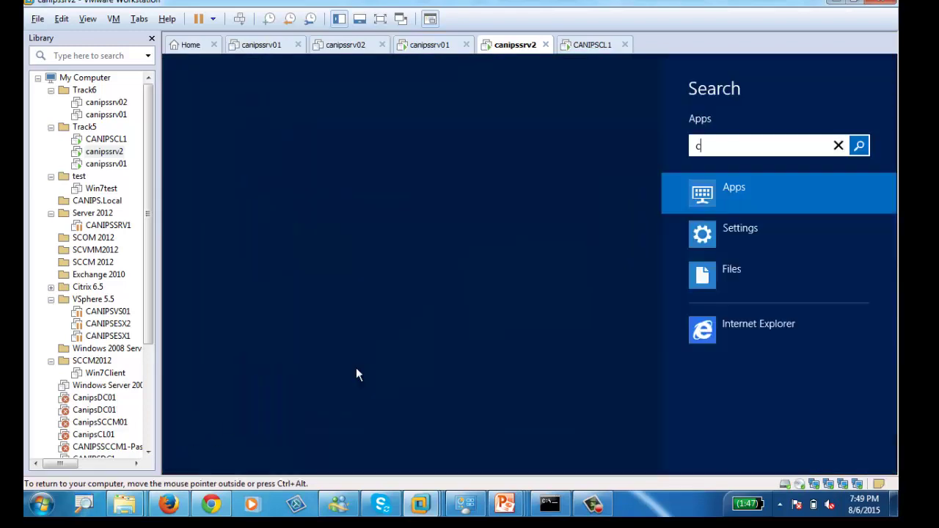
{"action": "key", "text": "Return"}
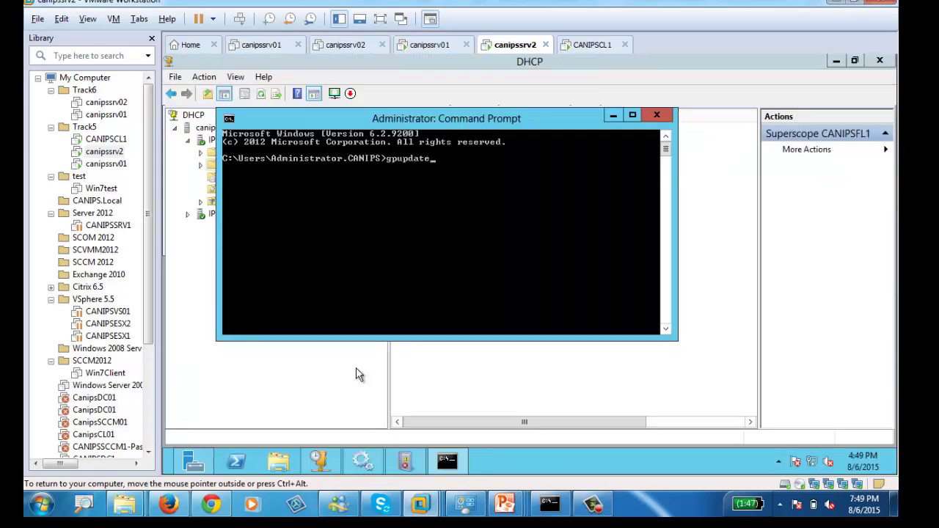
- Run gpupdate, enlarge the window to read the failure messages, and close it
{"action": "key", "text": "Return"}
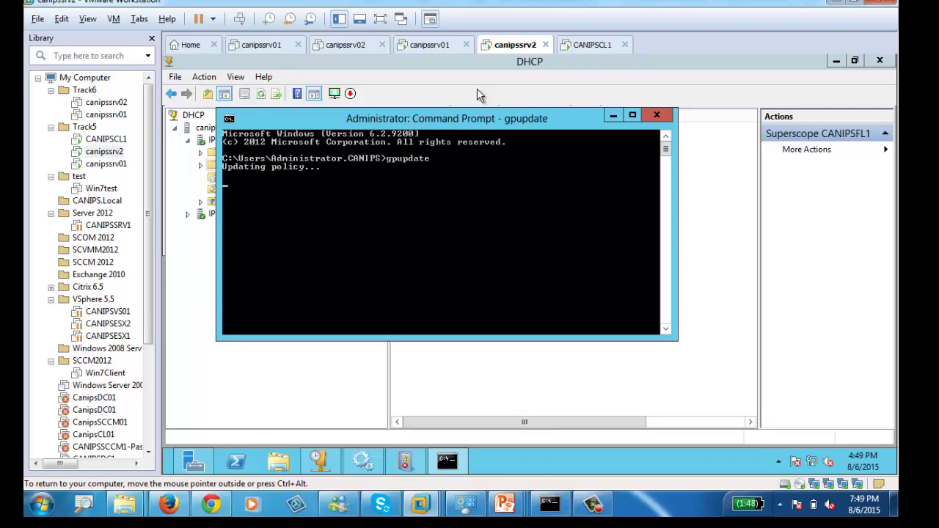
{"action": "double_click", "coordinate": [479, 116]}
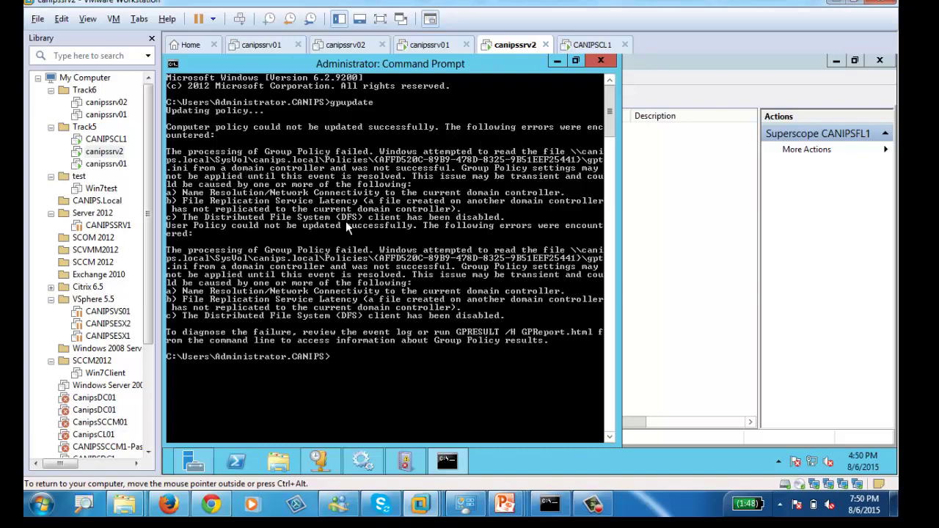
{"action": "left_click", "coordinate": [601, 61]}
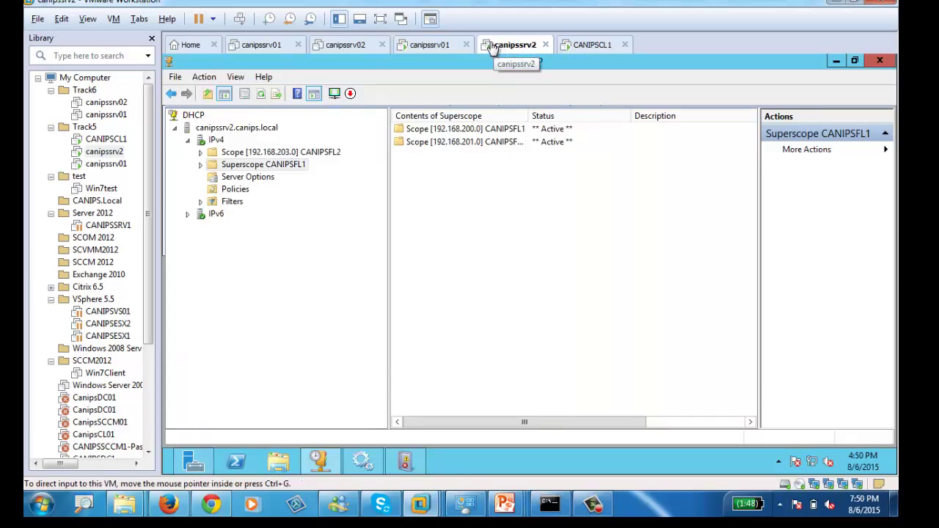
- Reset the canipssrv01 virtual machine
{"action": "left_click", "coordinate": [430, 45]}
{"action": "right_click", "coordinate": [431, 45]}
{"action": "mouse_move", "coordinate": [492, 74]}
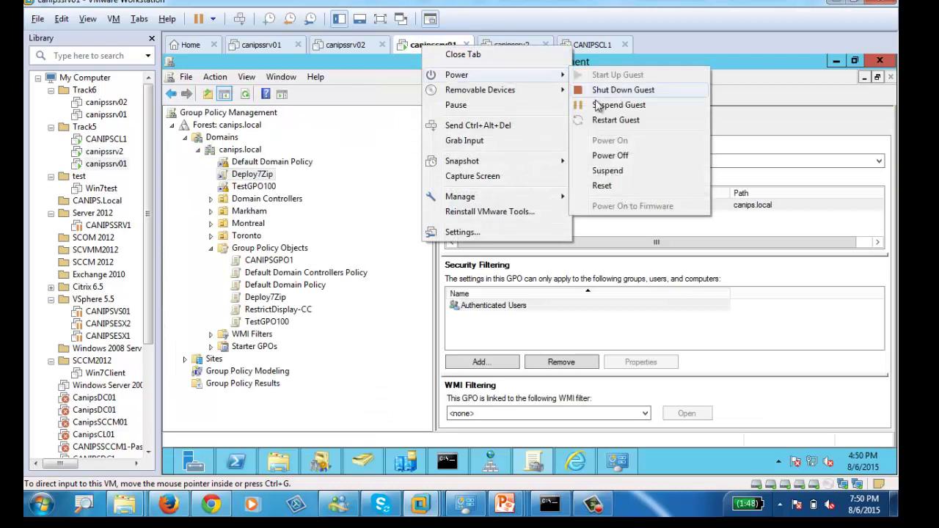
{"action": "left_click", "coordinate": [609, 185]}
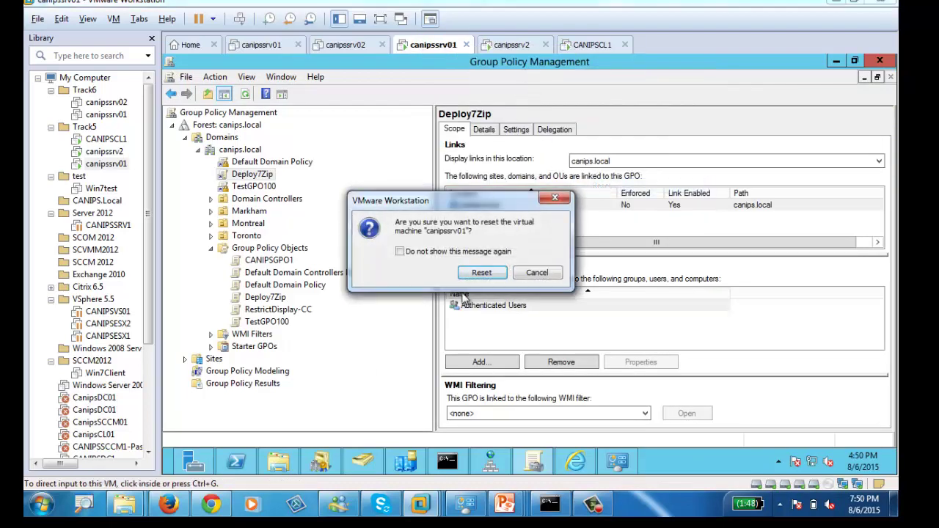
{"action": "left_click", "coordinate": [482, 274]}
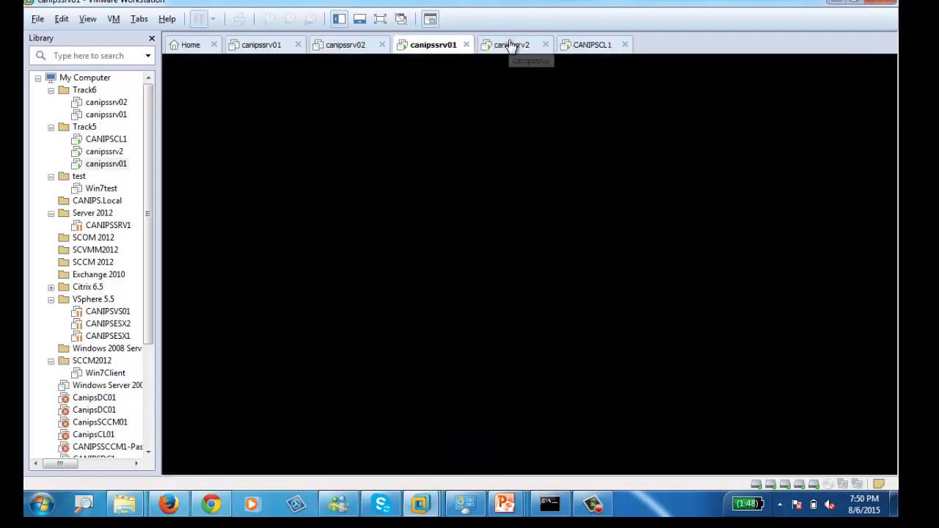
- Reset the canipssrv2 virtual machine
{"action": "left_click", "coordinate": [511, 44]}
{"action": "right_click", "coordinate": [511, 45]}
{"action": "mouse_move", "coordinate": [602, 70]}
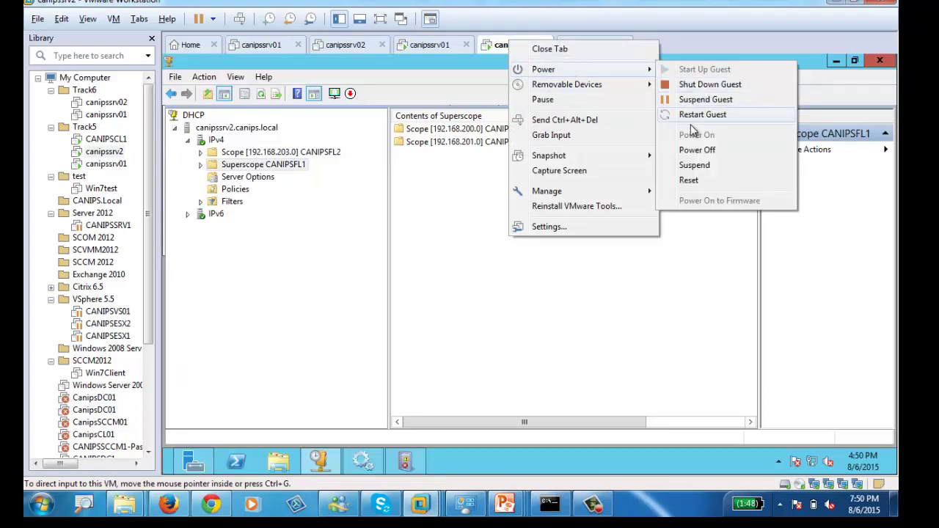
{"action": "left_click", "coordinate": [701, 181]}
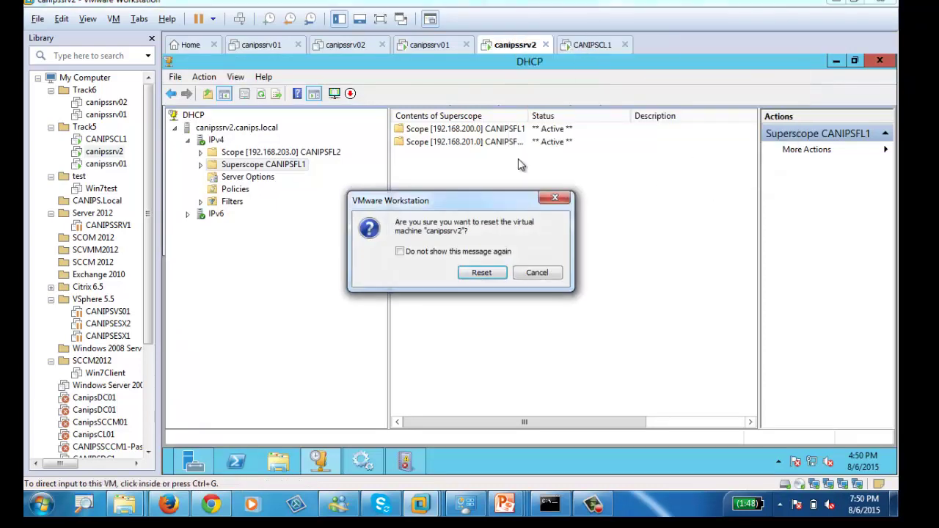
{"action": "left_click", "coordinate": [499, 276]}
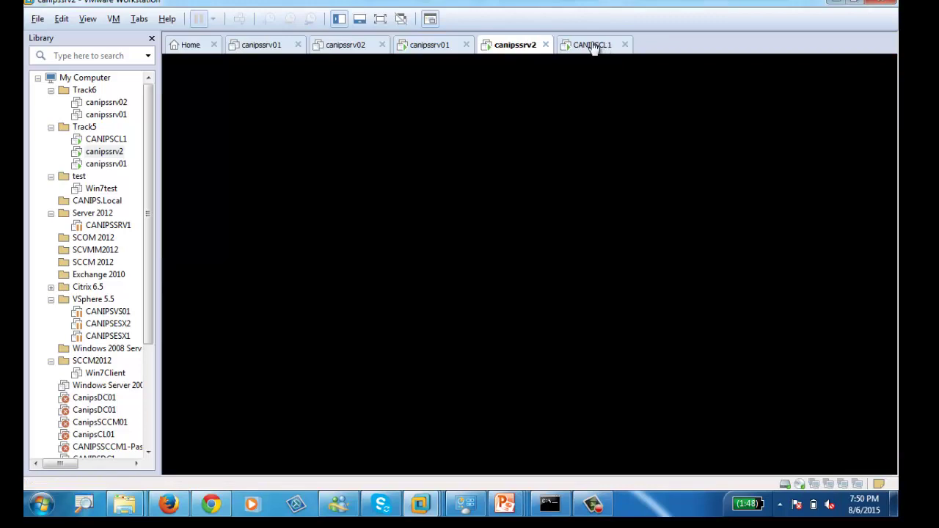
- Reset CANIPSCL1, keep retrying the missing sata0:1 device, and return to canipssrv01
{"action": "right_click", "coordinate": [593, 47]}
{"action": "mouse_move", "coordinate": [665, 72]}
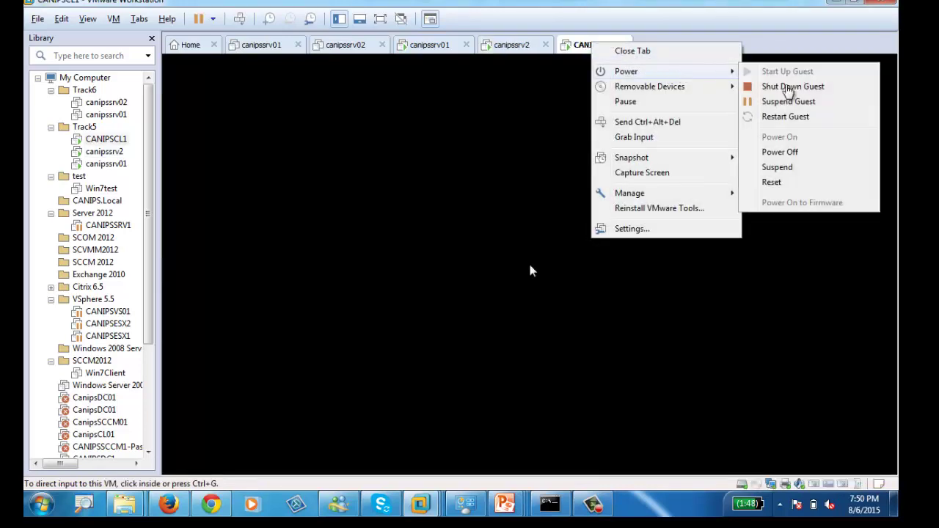
{"action": "left_click", "coordinate": [772, 183]}
{"action": "left_click", "coordinate": [484, 273]}
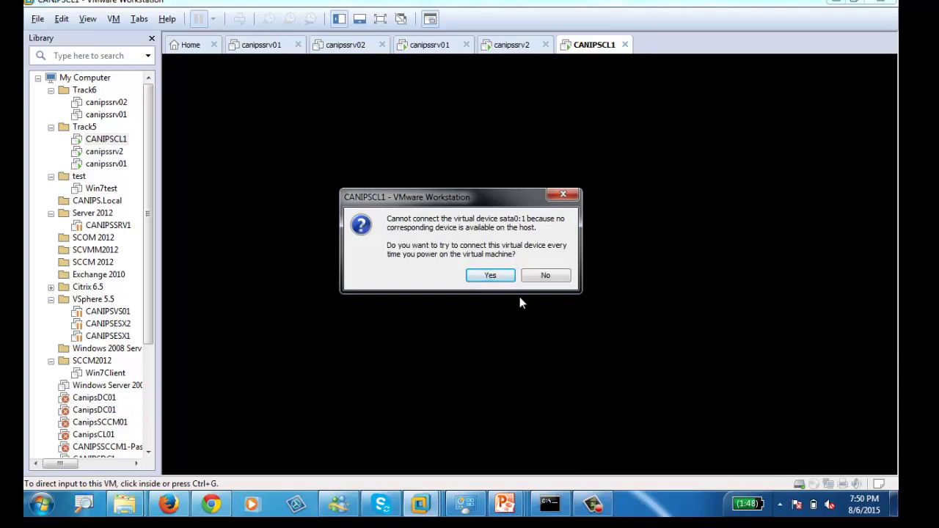
{"action": "left_click", "coordinate": [490, 276]}
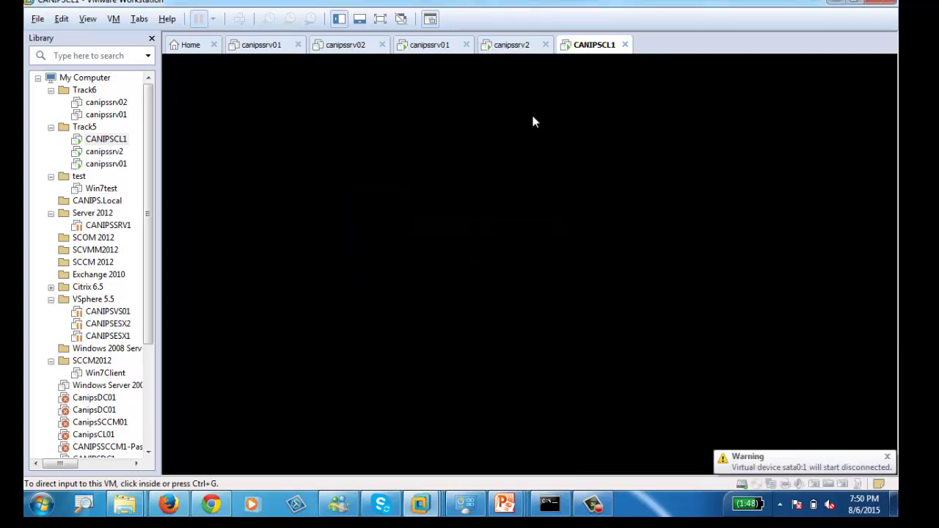
{"action": "left_click", "coordinate": [429, 45]}
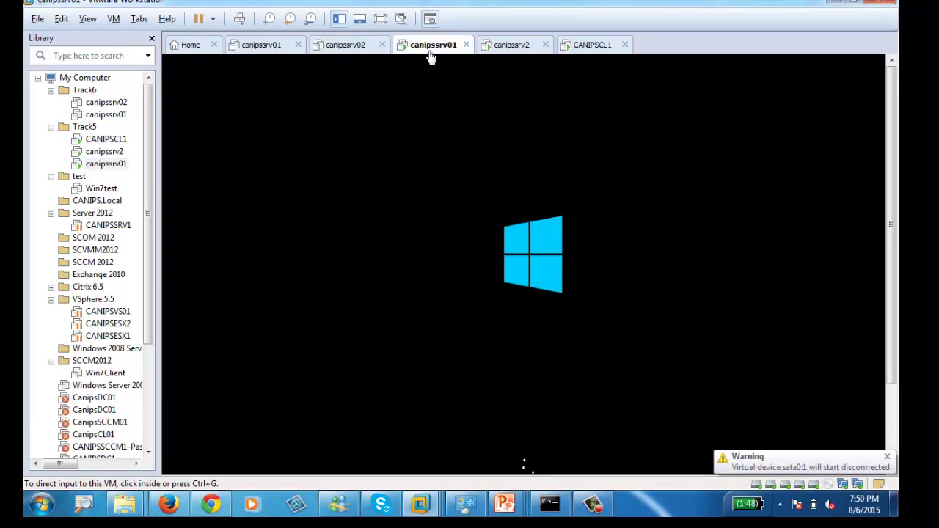
{"action": "left_click", "coordinate": [593, 505]}
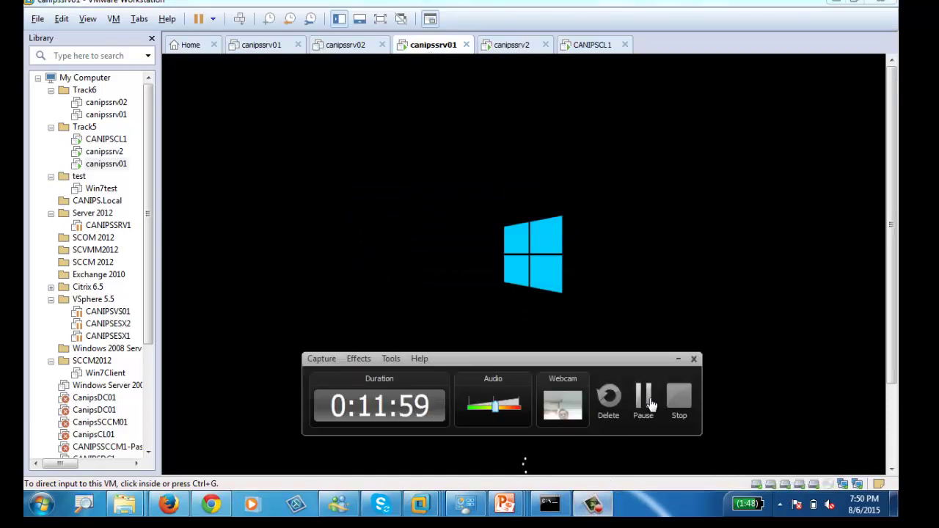
{"action": "left_click", "coordinate": [651, 403]}
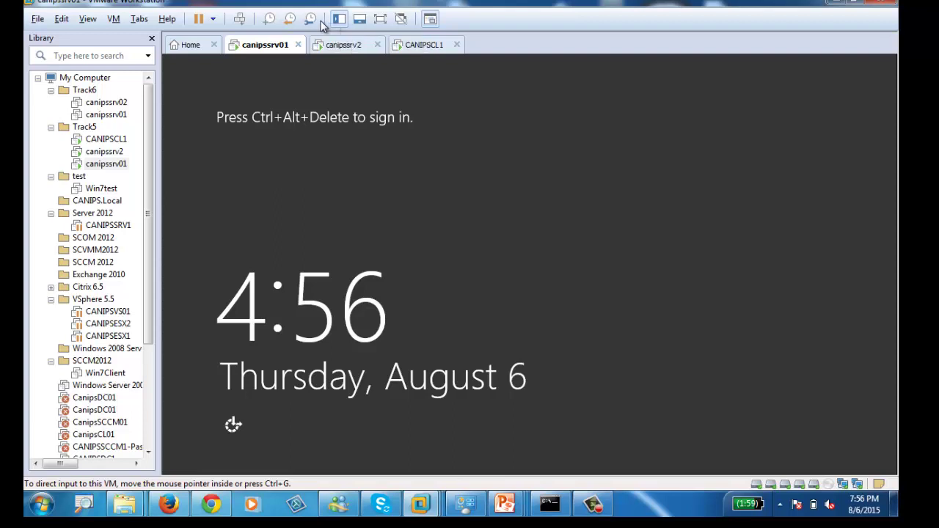
- Sign in to canipssrv01 as domain administrator and dismiss the Shutdown Event Tracker
{"action": "left_click", "coordinate": [237, 20]}
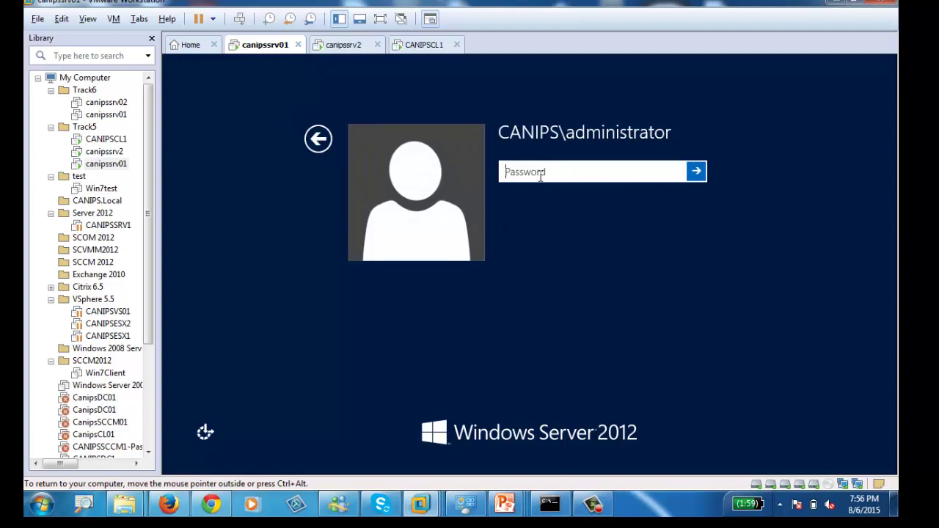
{"action": "type", "text": "••••••••••"}
{"action": "key", "text": "Return"}
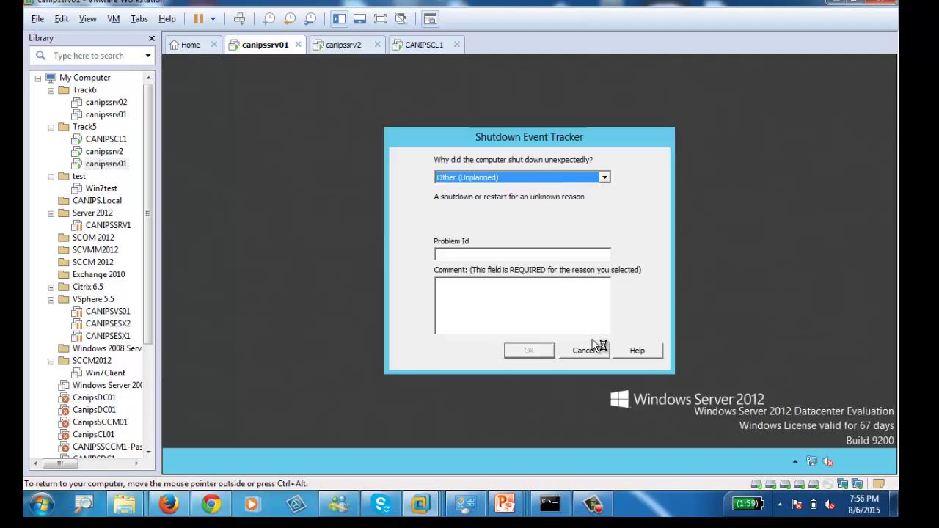
{"action": "left_click", "coordinate": [591, 352]}
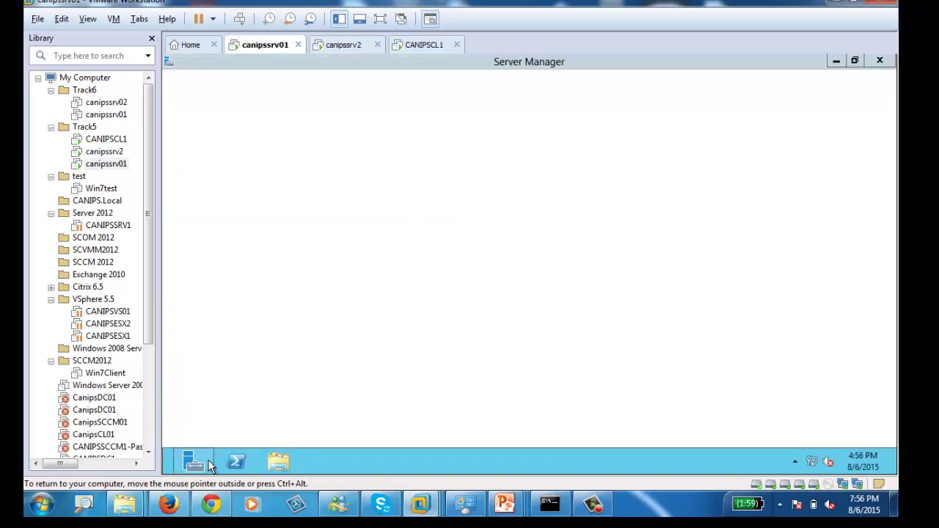
- Launch Group Policy Management from Server Manager's Tools menu
{"action": "mouse_move", "coordinate": [193, 460]}
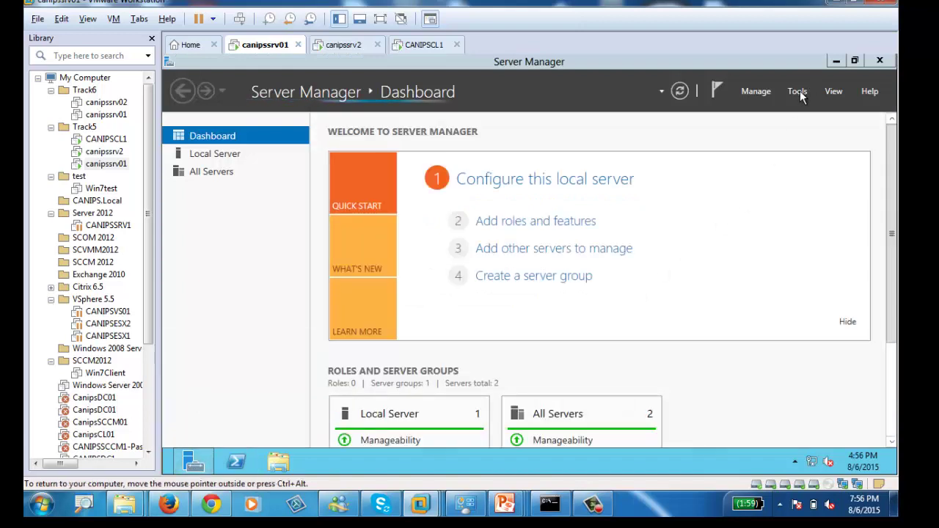
{"action": "left_click", "coordinate": [799, 92]}
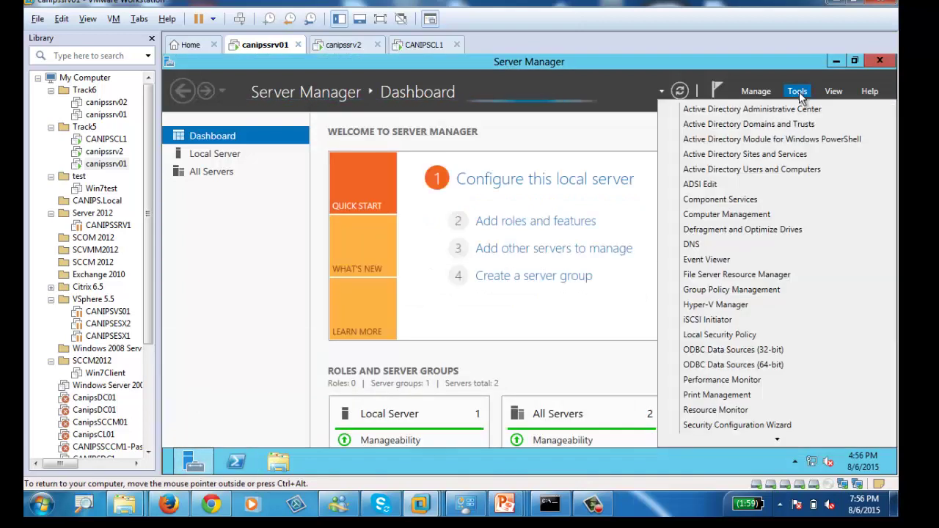
{"action": "left_click", "coordinate": [731, 294]}
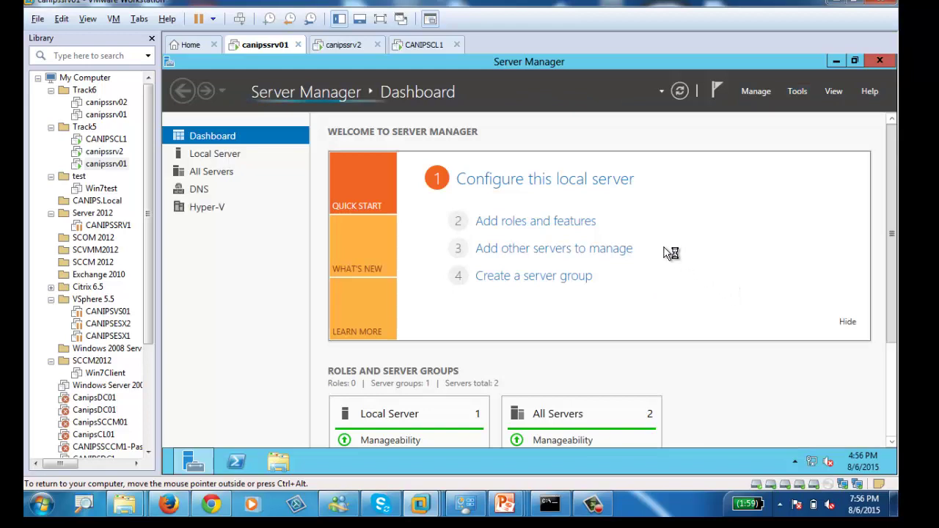
- Log CANIPSCL1 on as the domain user, retrying after a wrong password, then return to canipssrv01
{"action": "left_click", "coordinate": [343, 45]}
{"action": "left_click", "coordinate": [425, 45]}
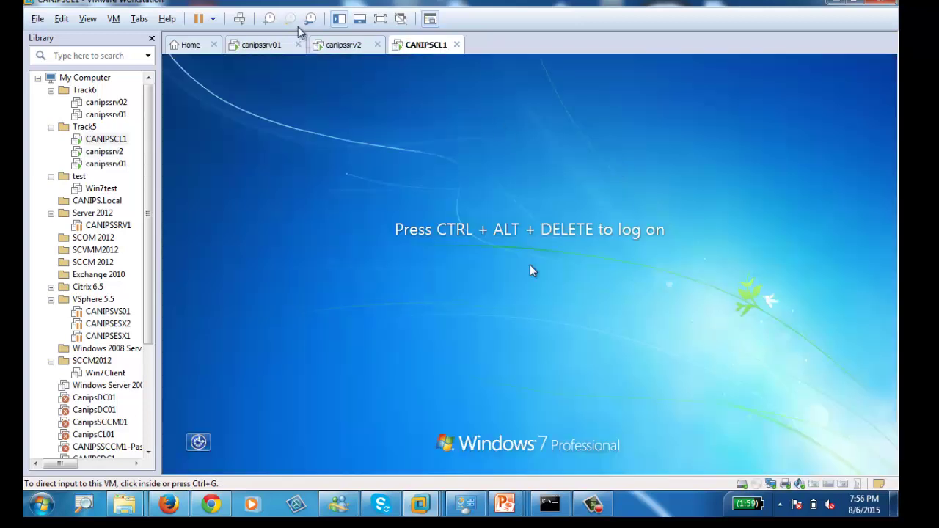
{"action": "left_click", "coordinate": [239, 18]}
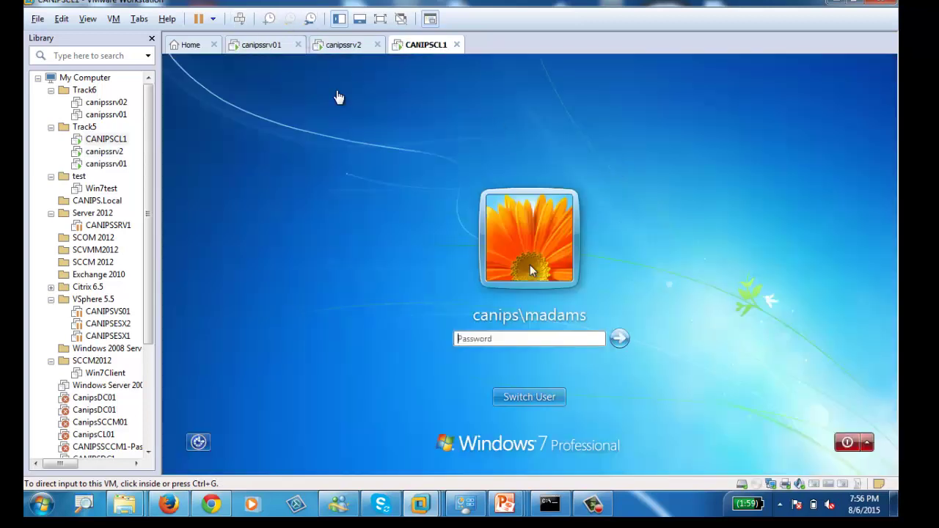
{"action": "left_click", "coordinate": [497, 339]}
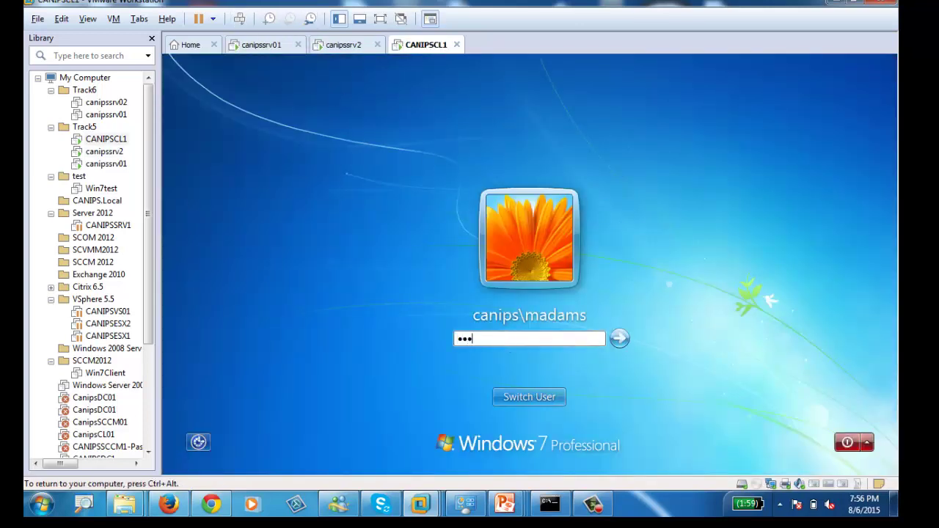
{"action": "key", "text": "Return"}
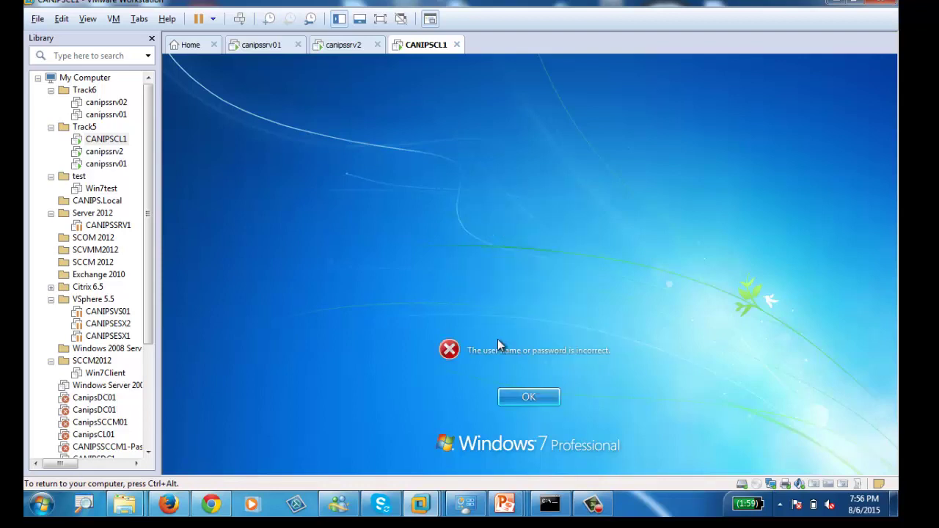
{"action": "key", "text": "Return"}
{"action": "type", "text": "***"}
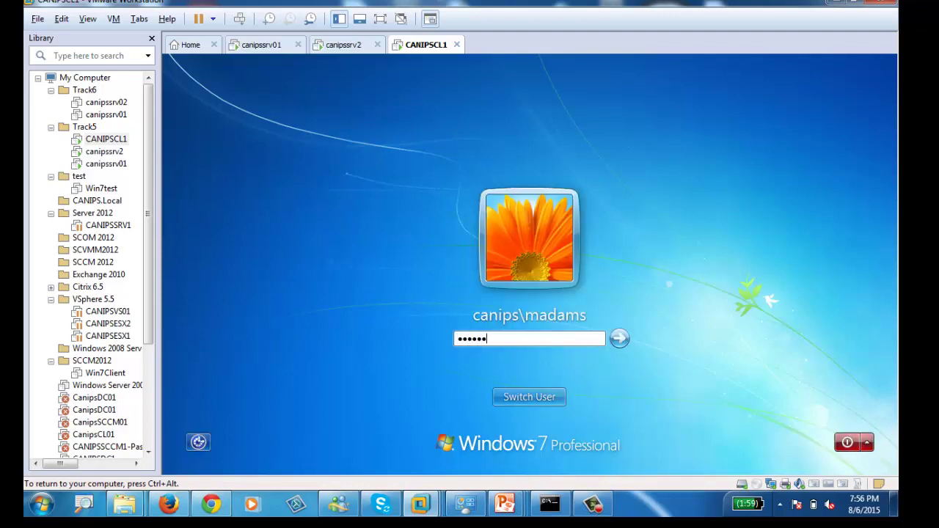
{"action": "type", "text": "*****"}
{"action": "key", "text": "Return"}
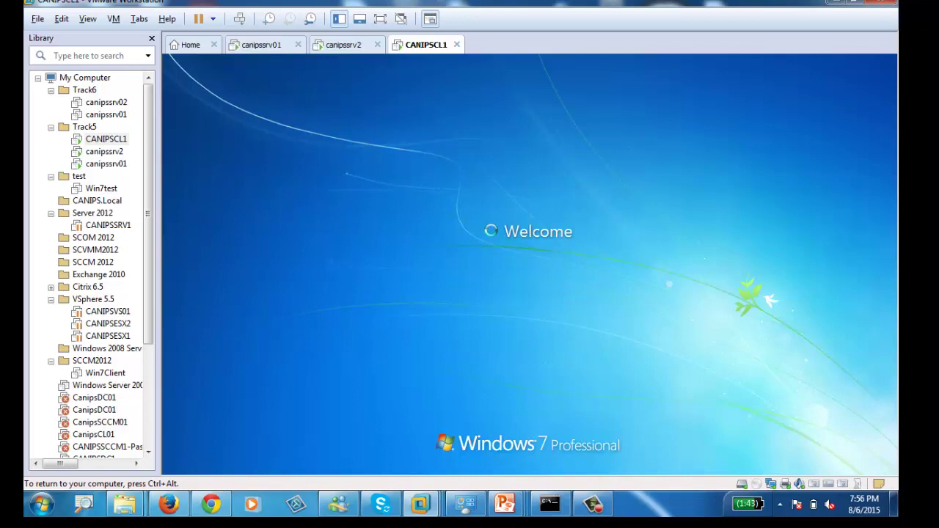
{"action": "left_click", "coordinate": [262, 45]}
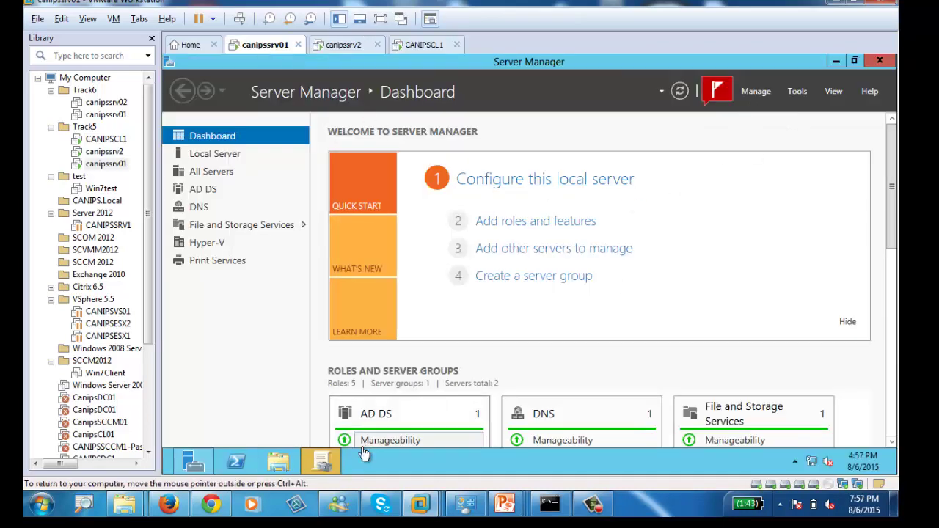
- Check Deploy7Zip's Scope links and Settings report under Group Policy Objects, then go to canipssrv2
{"action": "left_click", "coordinate": [334, 465]}
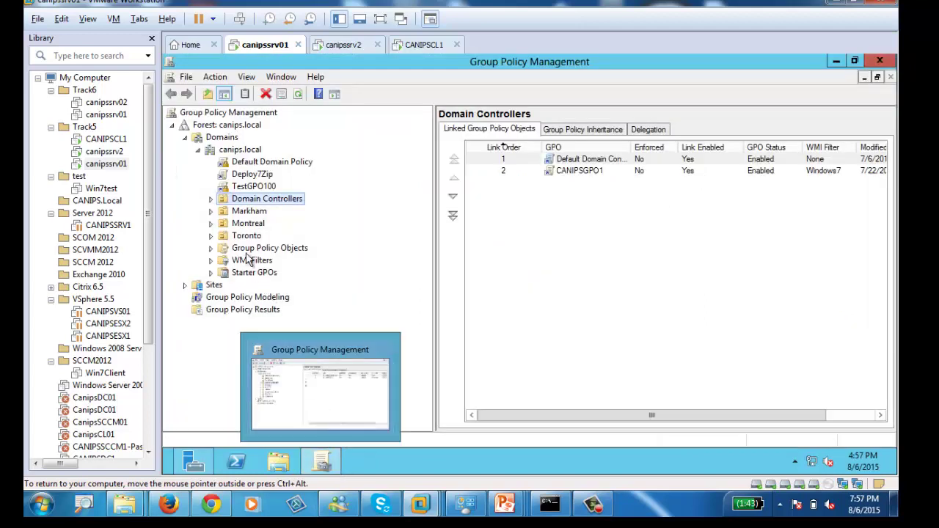
{"action": "left_click", "coordinate": [210, 249]}
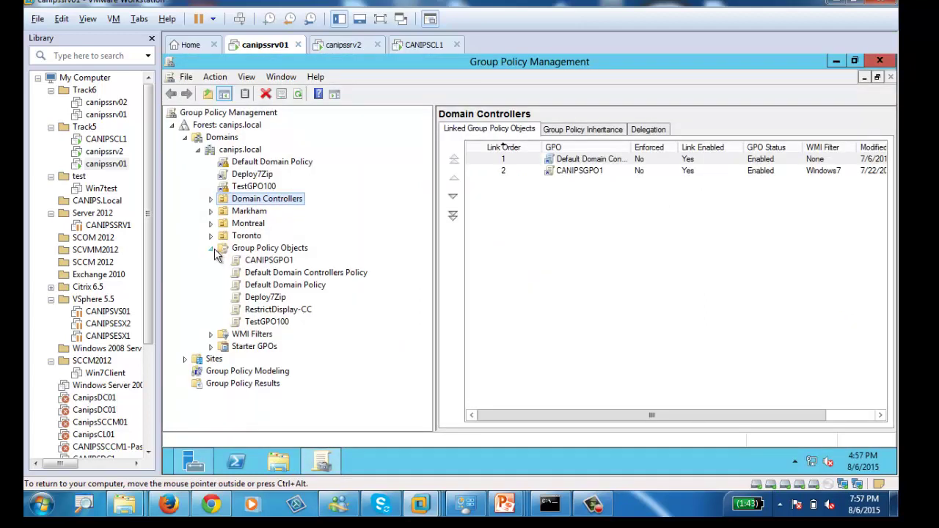
{"action": "left_click", "coordinate": [272, 309]}
{"action": "left_click", "coordinate": [268, 298]}
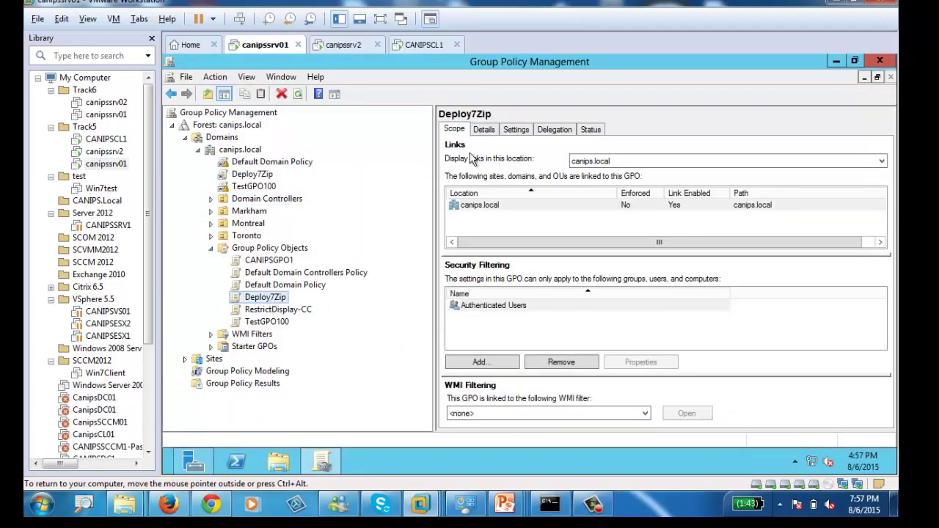
{"action": "left_click", "coordinate": [517, 132]}
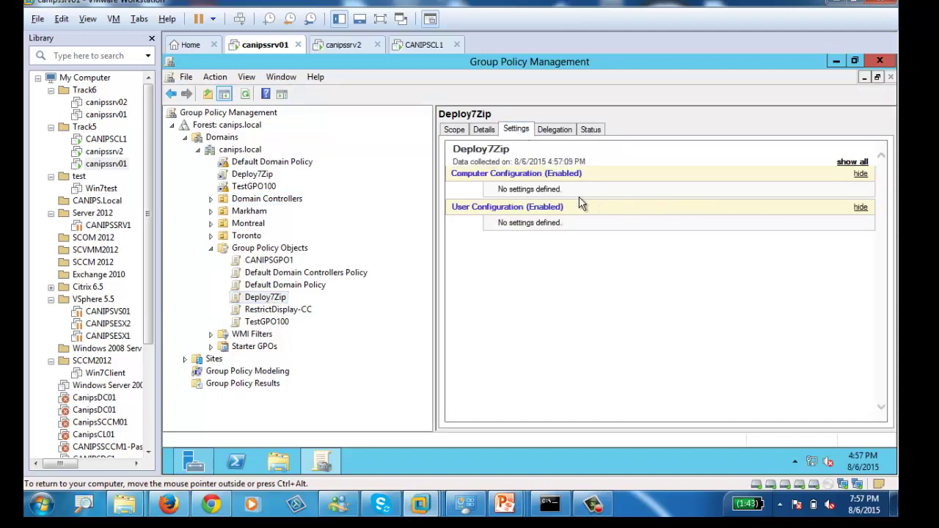
{"action": "left_click", "coordinate": [334, 48]}
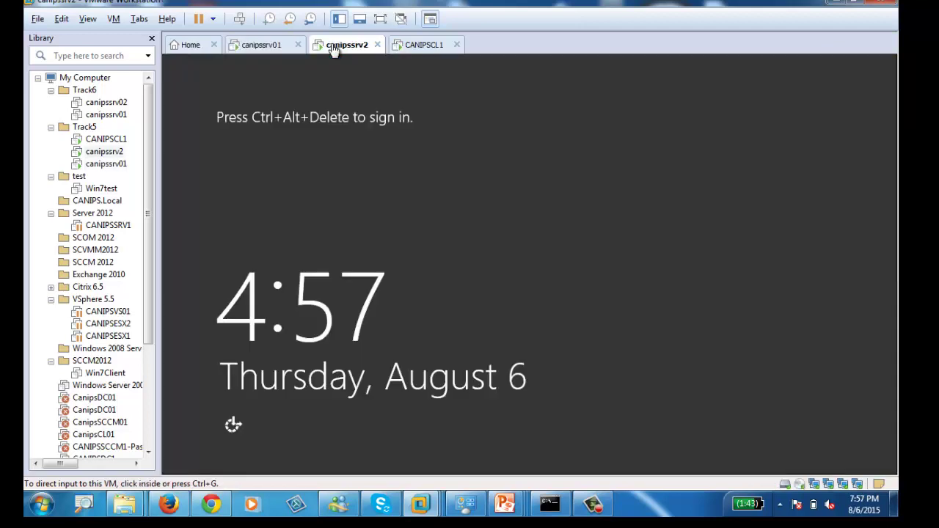
- Close the Windows Activation dialog on CANIPSCL1, then switch back to canipssrv01
{"action": "left_click", "coordinate": [405, 49]}
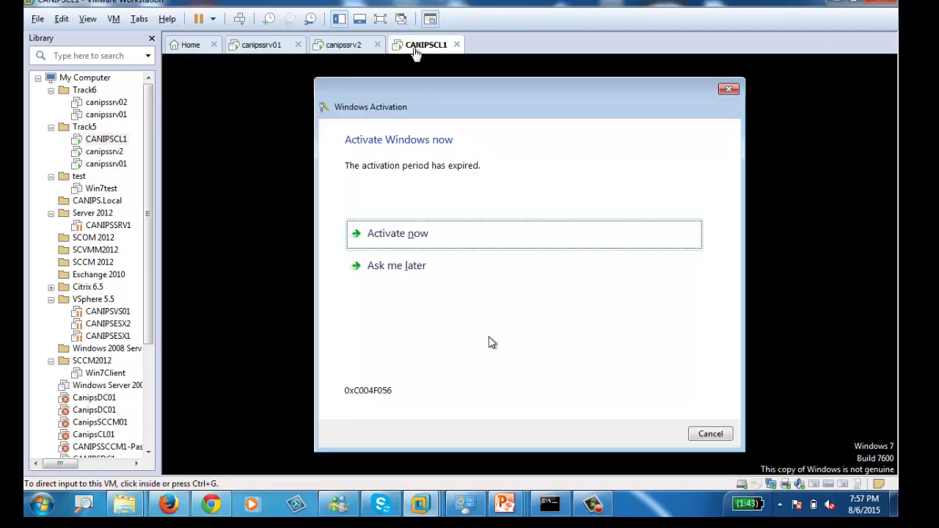
{"action": "left_click", "coordinate": [721, 92]}
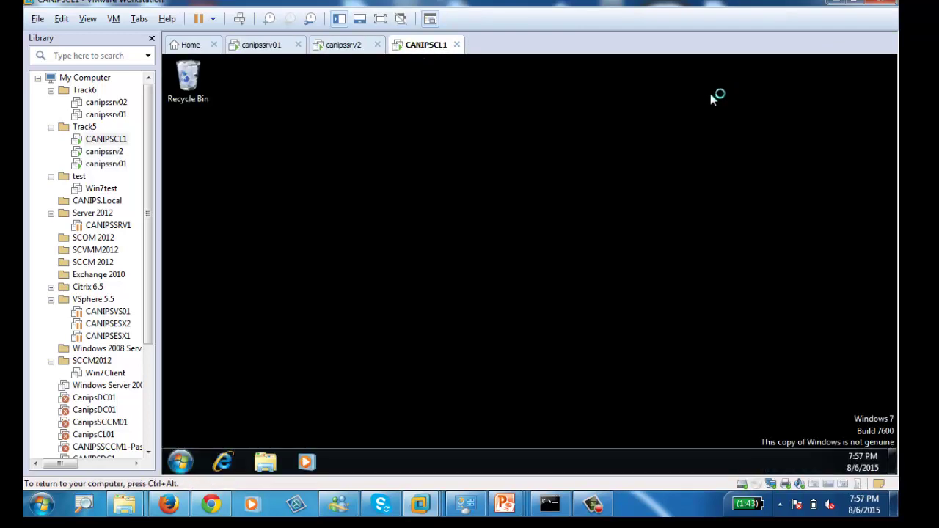
{"action": "left_click", "coordinate": [180, 462]}
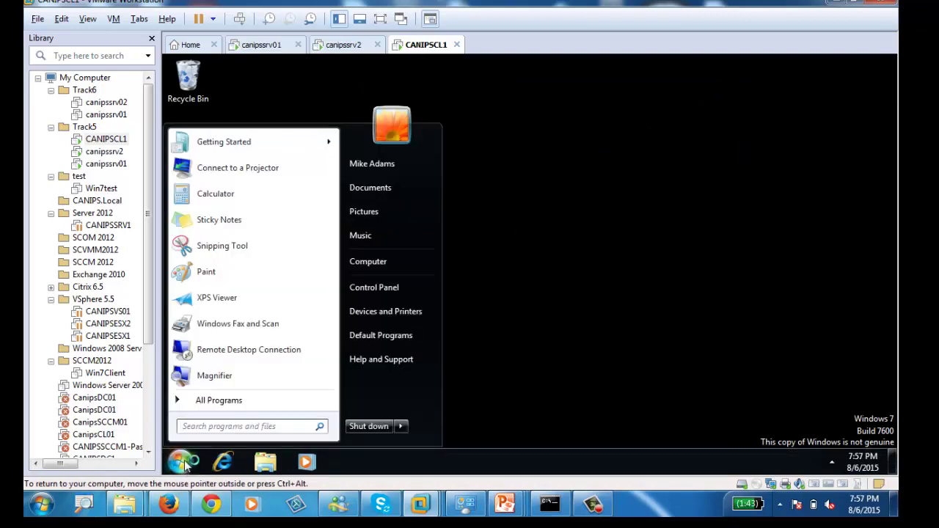
{"action": "left_click", "coordinate": [662, 342]}
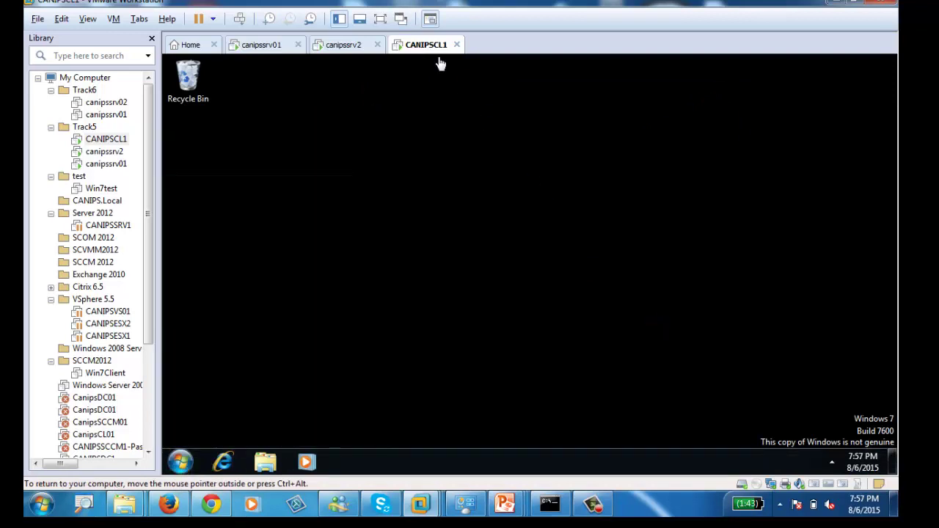
{"action": "left_click", "coordinate": [351, 46]}
{"action": "left_click", "coordinate": [261, 45]}
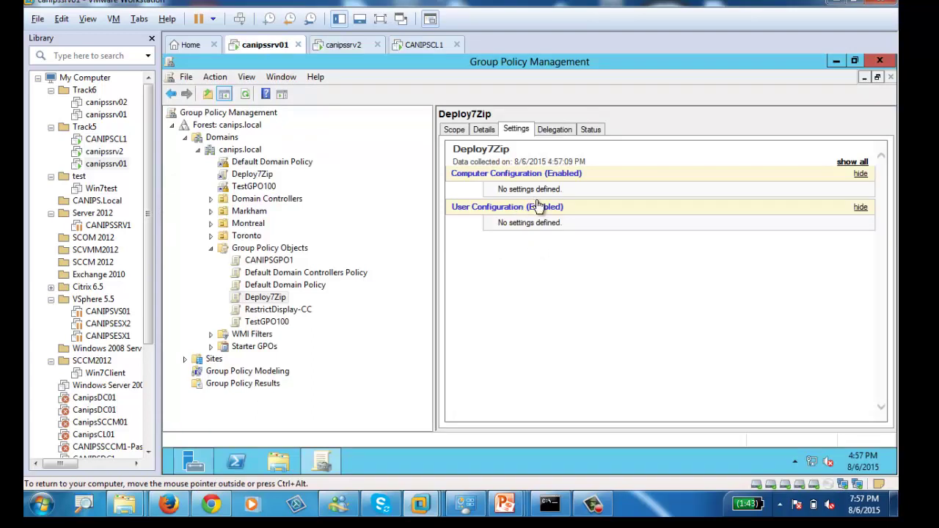
- Create a GPO named 7Zip under Group Policy Objects and open it in the editor
{"action": "left_click", "coordinate": [264, 249]}
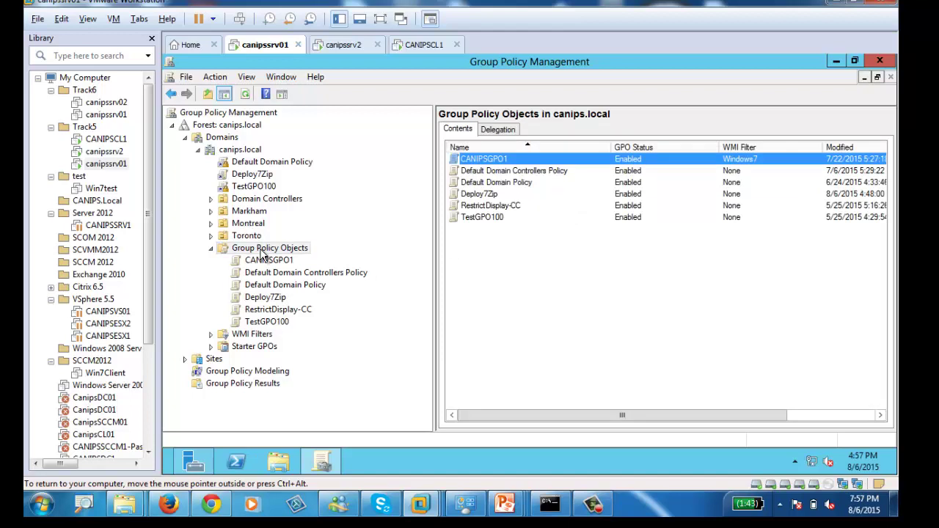
{"action": "right_click", "coordinate": [263, 253]}
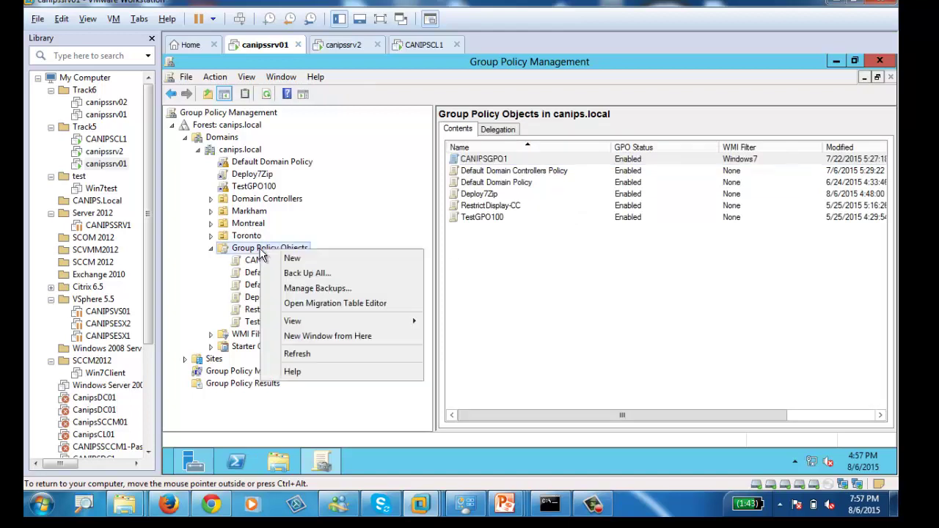
{"action": "left_click", "coordinate": [316, 262]}
{"action": "type", "text": "7"}
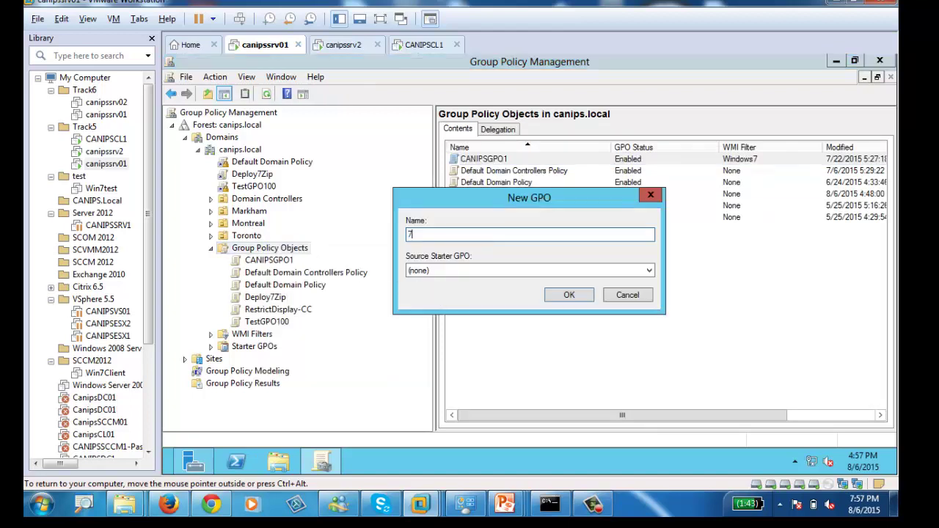
{"action": "type", "text": "Zip"}
{"action": "key", "text": "Return"}
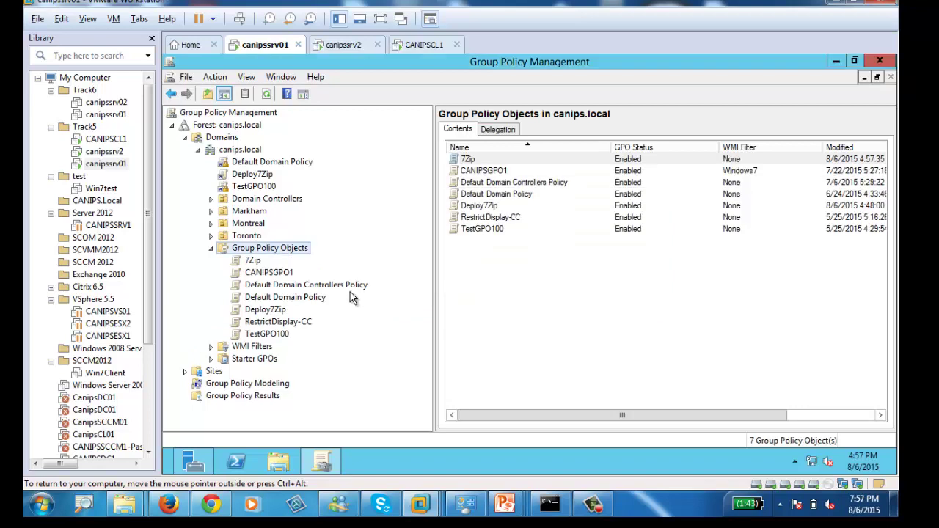
{"action": "left_click", "coordinate": [251, 264]}
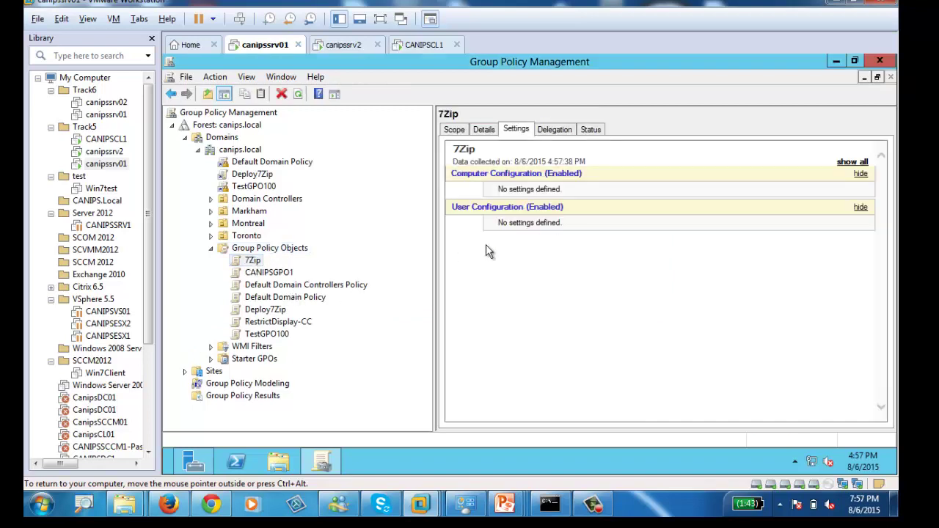
{"action": "right_click", "coordinate": [259, 258]}
{"action": "left_click", "coordinate": [286, 247]}
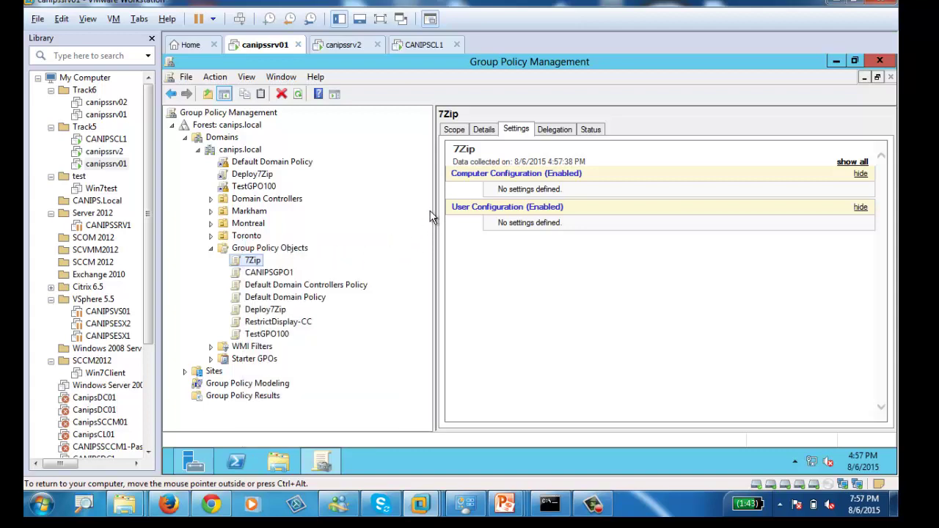
- Add a new package under Computer Configuration > Software Settings > Software installation
{"action": "double_click", "coordinate": [281, 146]}
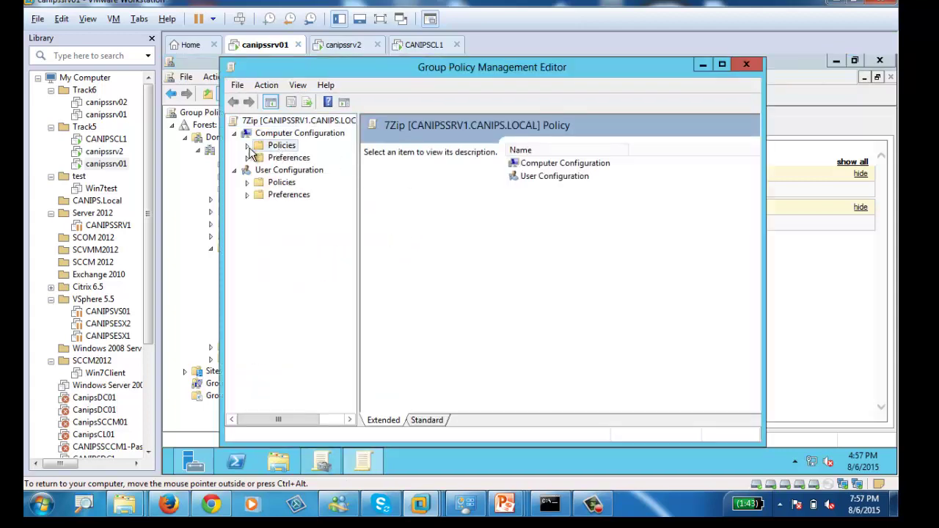
{"action": "double_click", "coordinate": [287, 159]}
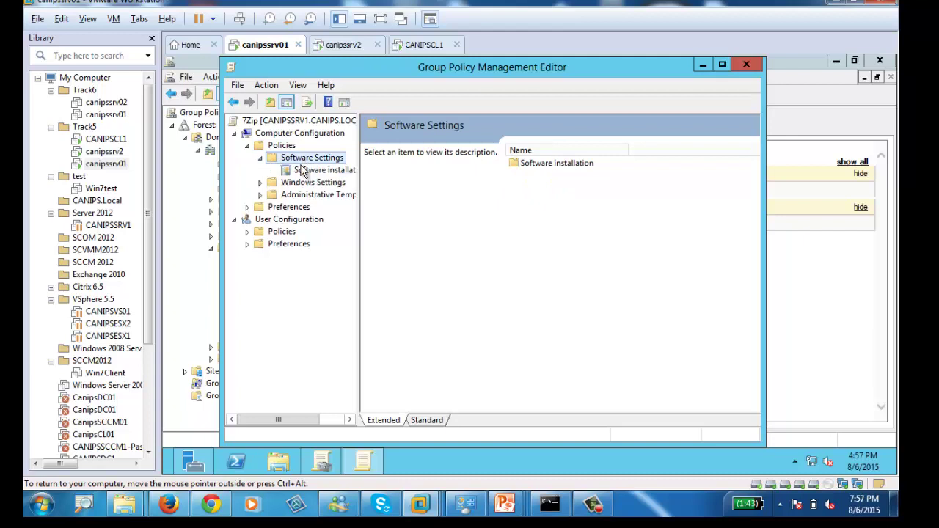
{"action": "left_click", "coordinate": [323, 171]}
{"action": "right_click", "coordinate": [521, 174]}
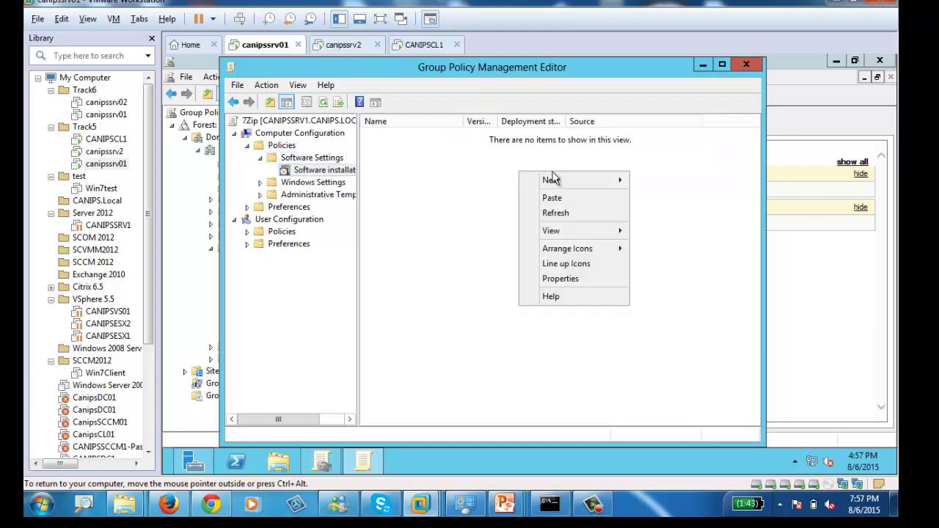
{"action": "mouse_move", "coordinate": [573, 185]}
{"action": "left_click", "coordinate": [664, 180]}
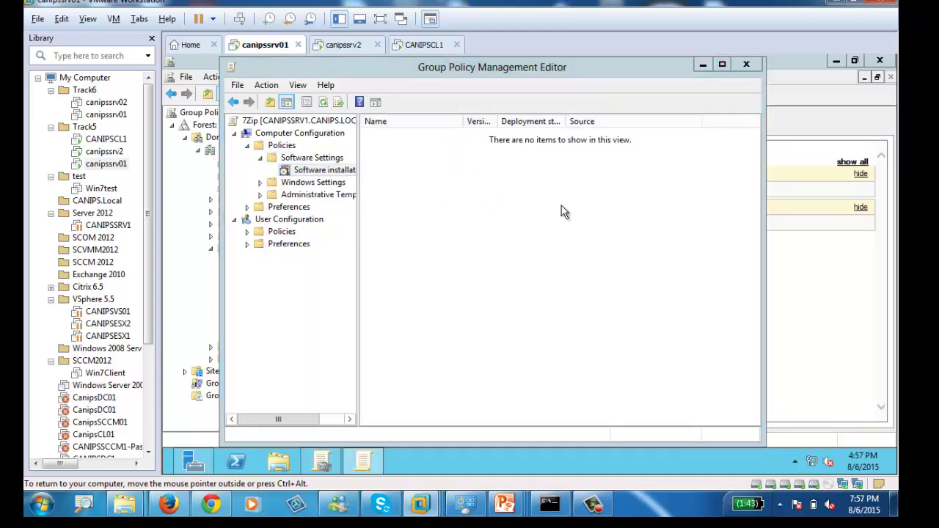
- Select \\canipssrv1\Application\7z920-x64.msi as an Assigned package and close the editor
{"action": "left_click", "coordinate": [386, 174]}
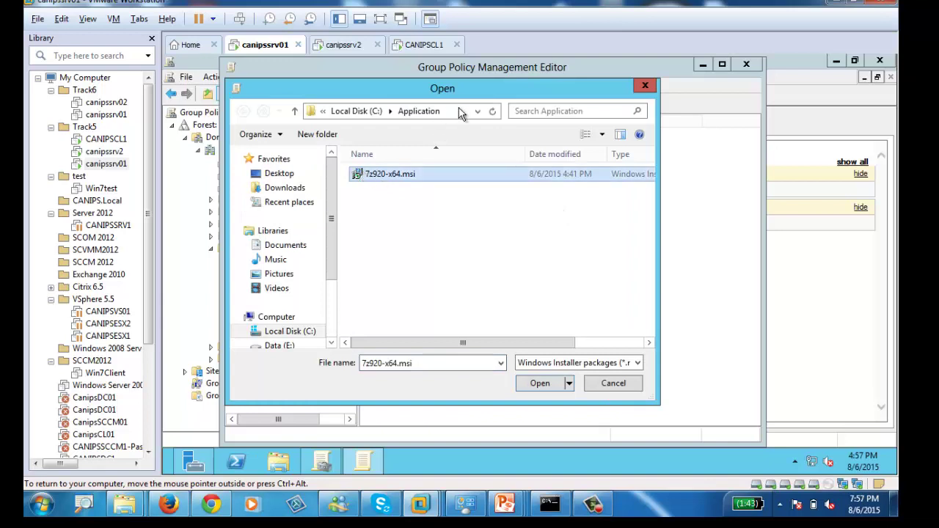
{"action": "left_click", "coordinate": [431, 111]}
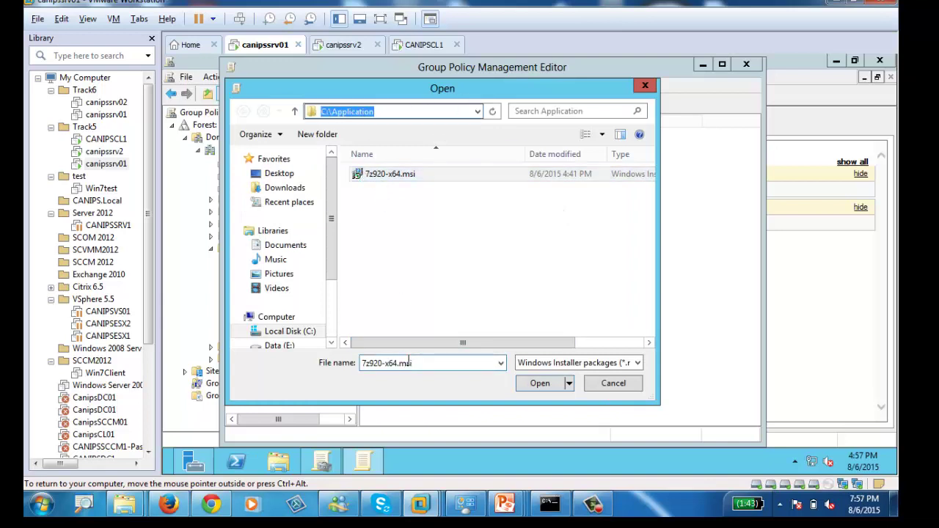
{"action": "type", "text": "\\\\"}
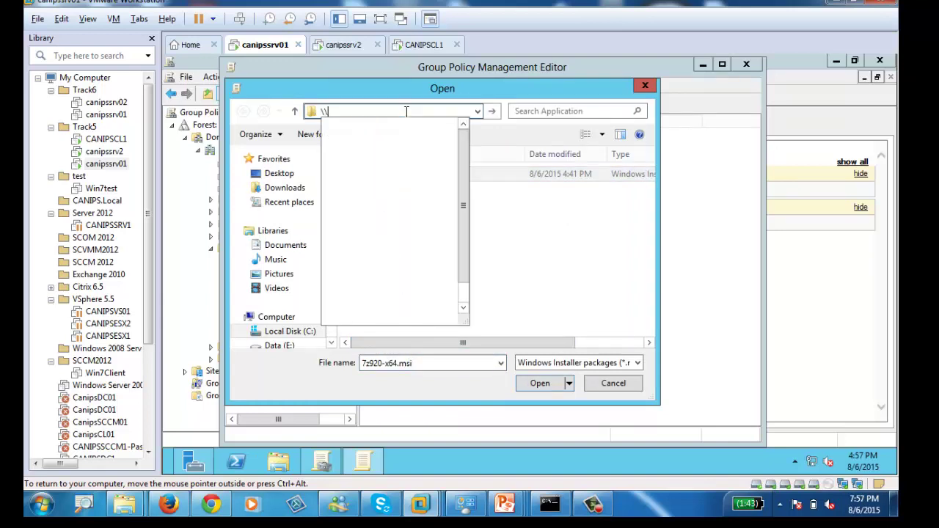
{"action": "type", "text": "canips"}
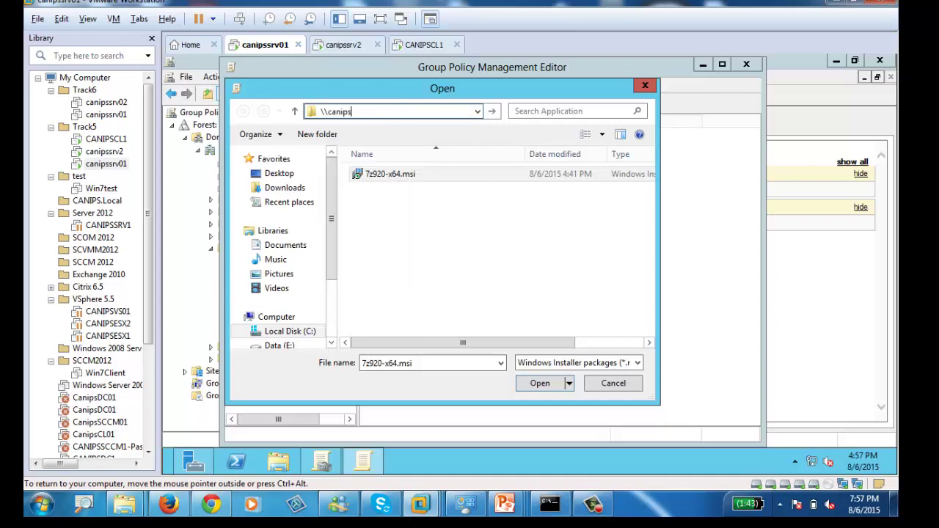
{"action": "type", "text": "srv1\\"}
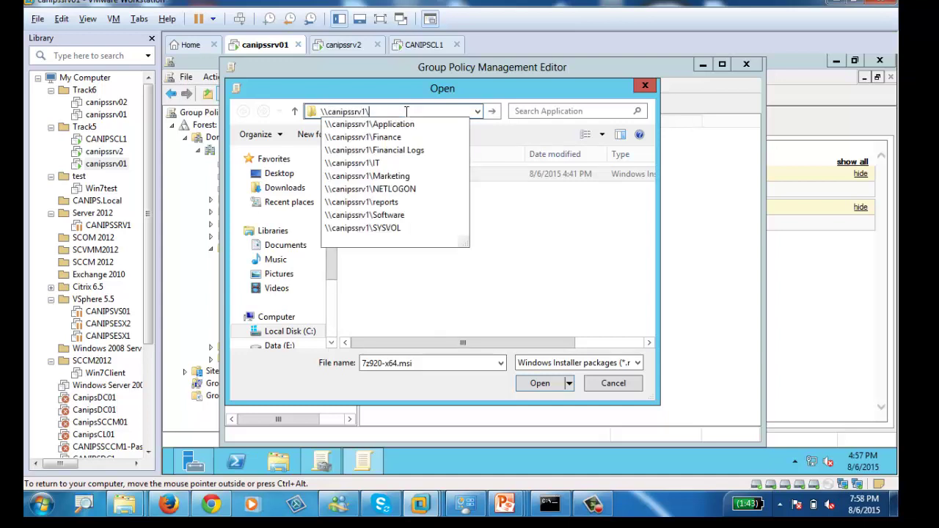
{"action": "left_click", "coordinate": [402, 122]}
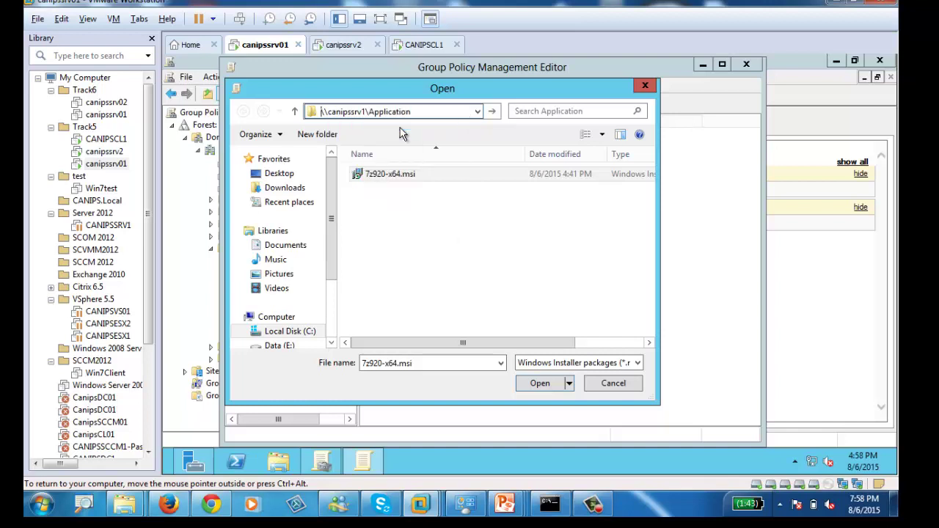
{"action": "double_click", "coordinate": [395, 174]}
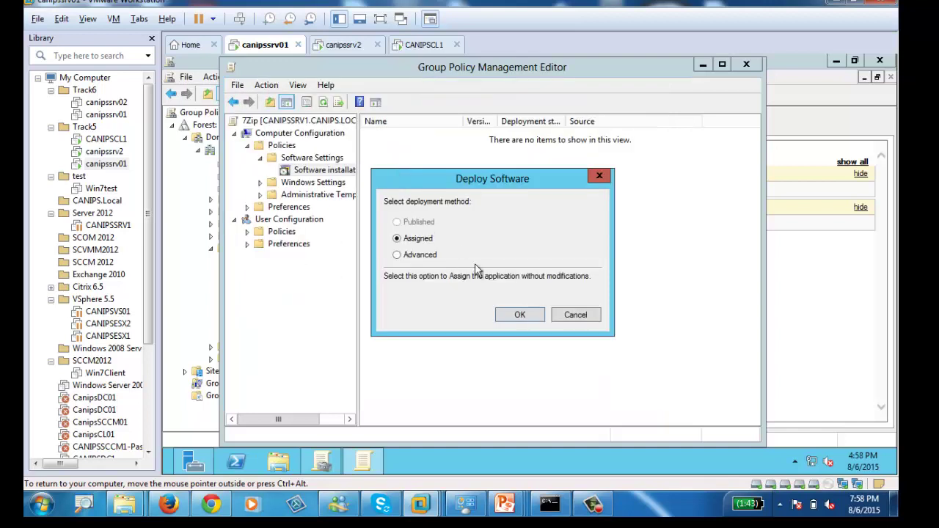
{"action": "left_click", "coordinate": [518, 315]}
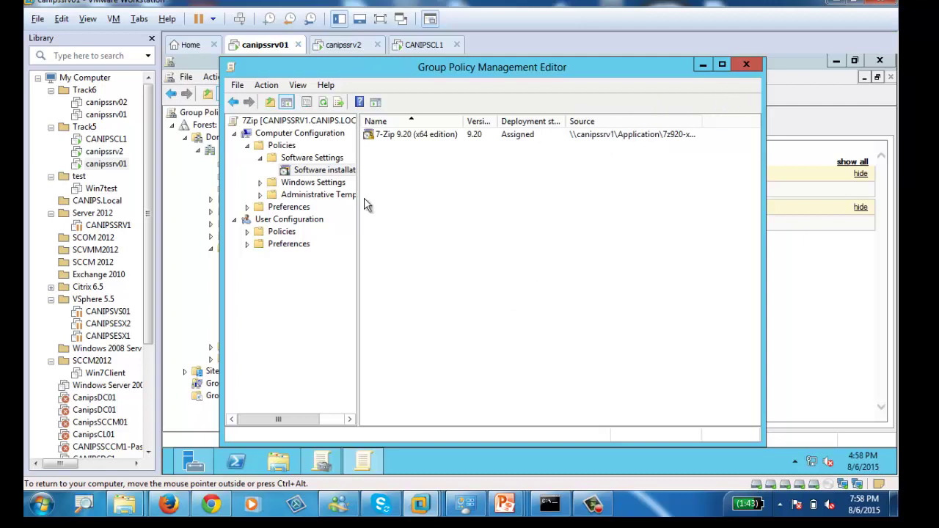
{"action": "left_click", "coordinate": [756, 66]}
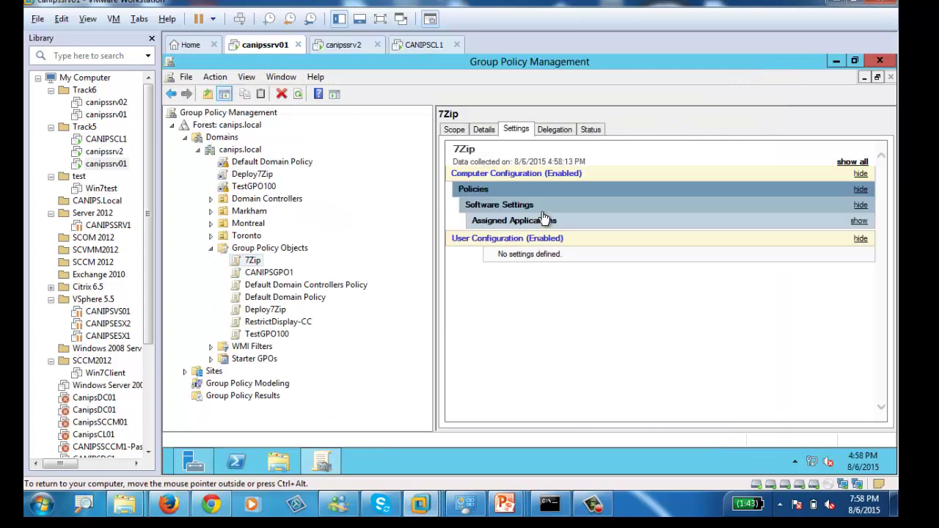
- Delete the Deploy7Zip GPO along with its links
{"action": "left_click", "coordinate": [860, 221]}
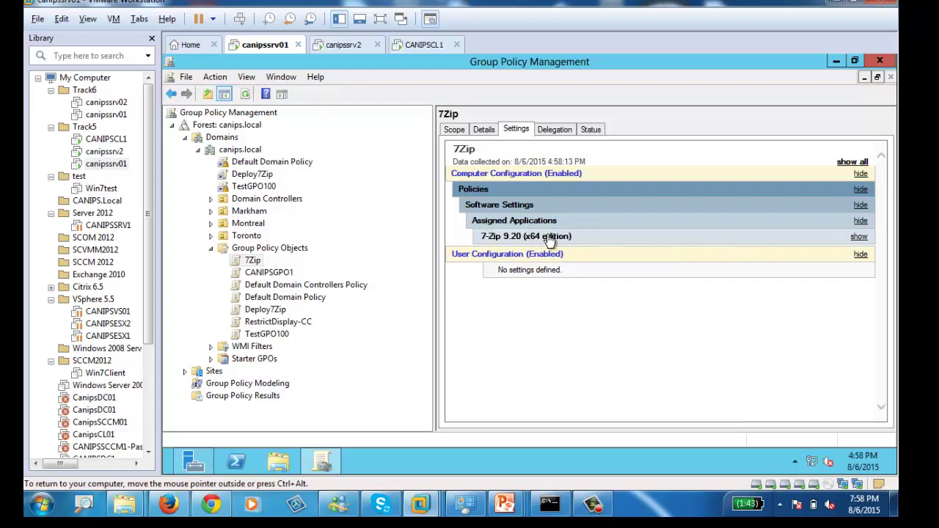
{"action": "left_click", "coordinate": [278, 310]}
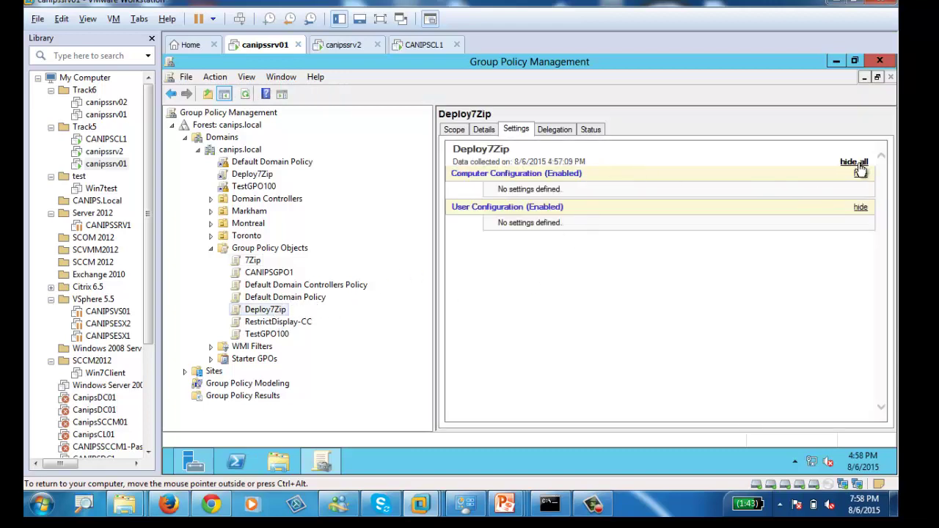
{"action": "left_click", "coordinate": [857, 163]}
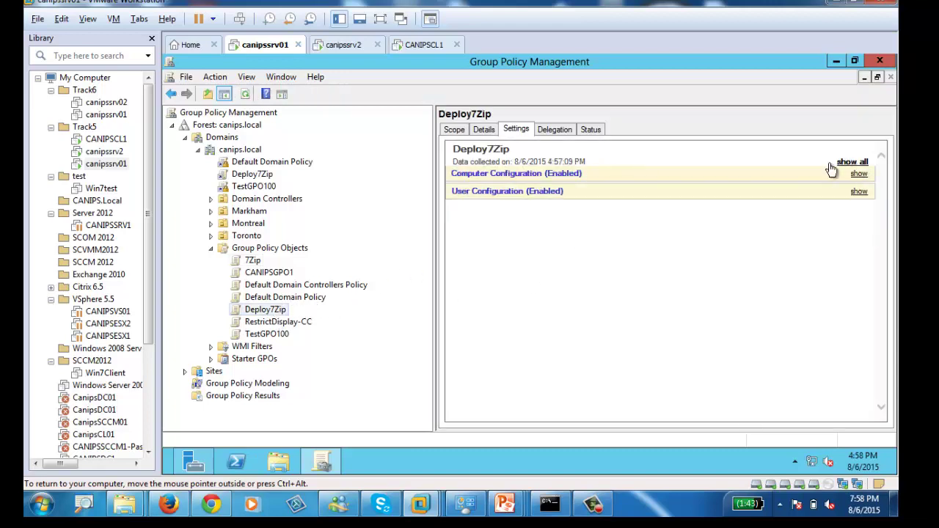
{"action": "right_click", "coordinate": [259, 314]}
{"action": "left_click", "coordinate": [301, 256]}
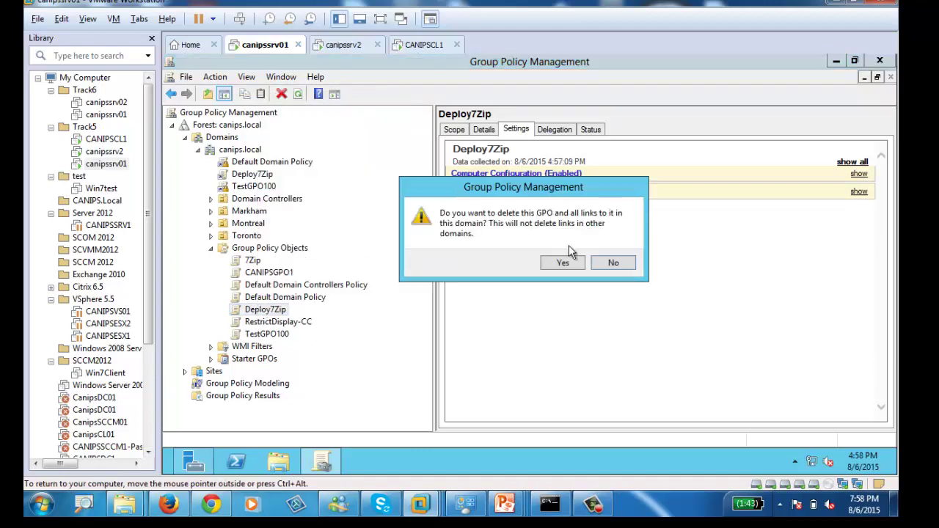
{"action": "left_click", "coordinate": [564, 263]}
- Link the 7Zip GPO to the canips.local domain, then go to the Windows 7 client
{"action": "left_click", "coordinate": [251, 249]}
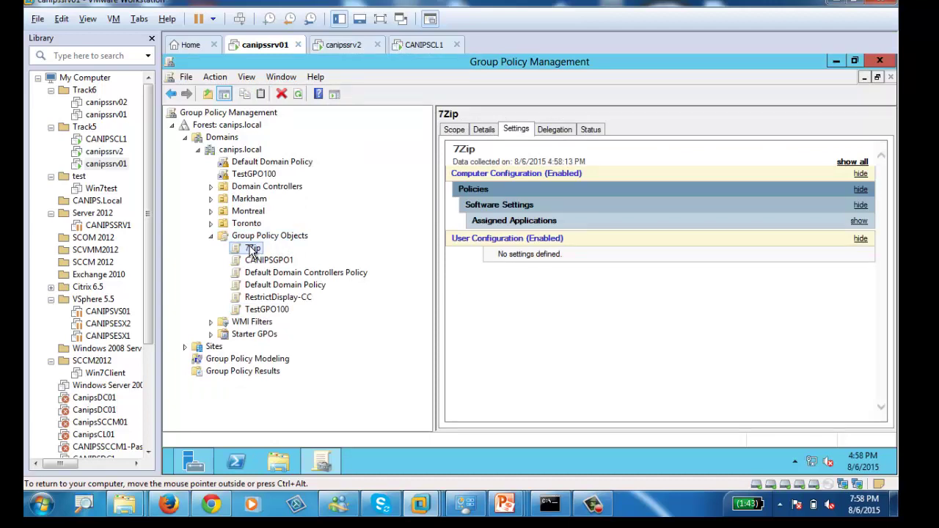
{"action": "left_click_drag", "start_coordinate": [252, 249], "coordinate": [237, 152]}
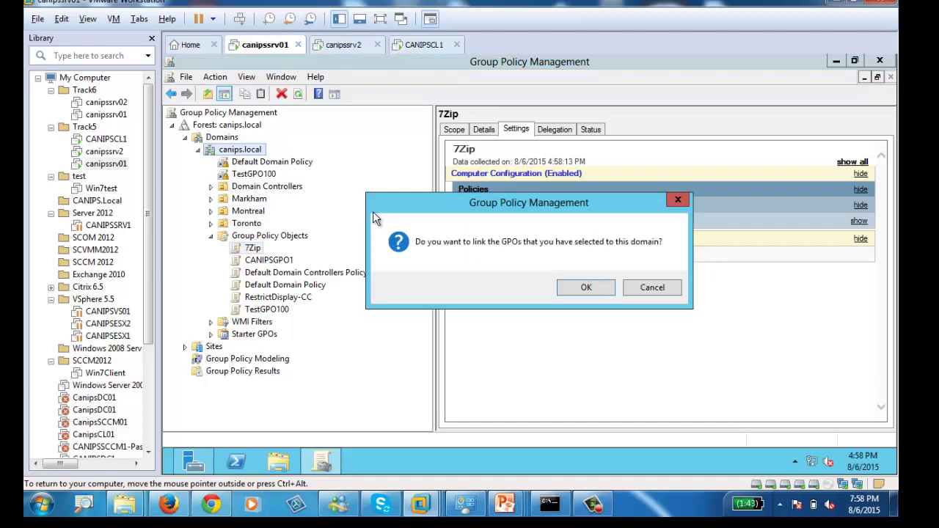
{"action": "left_click", "coordinate": [587, 287]}
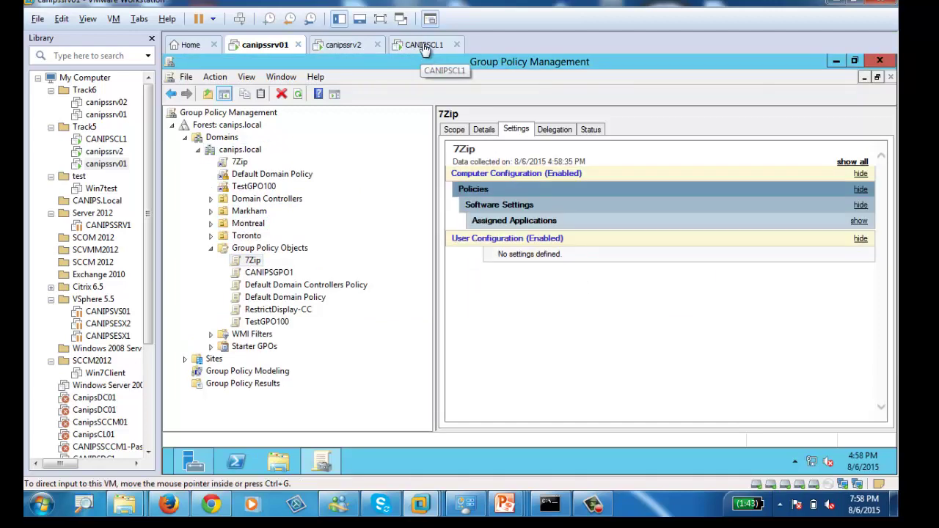
{"action": "left_click", "coordinate": [425, 45]}
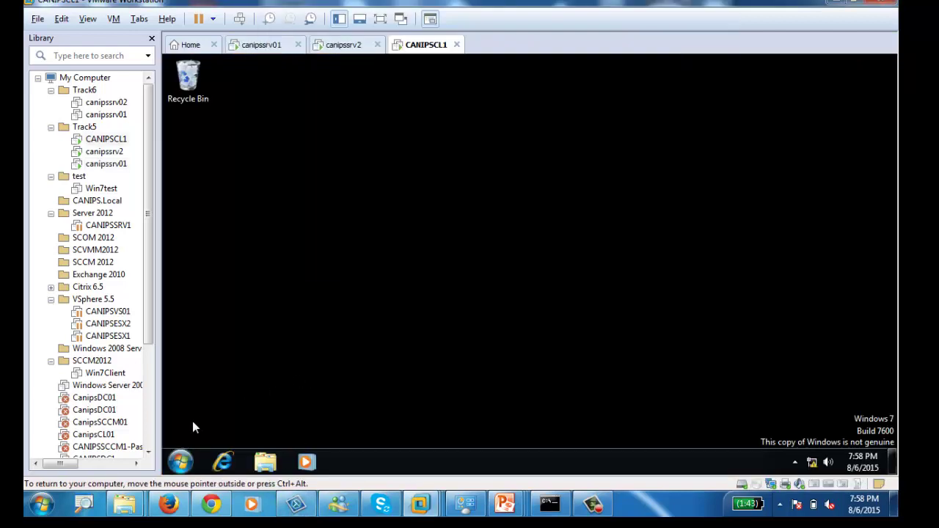
- Run gpupdate in Command Prompt on CANIPSCL1; user and computer policy fail to update
{"action": "left_click", "coordinate": [180, 462]}
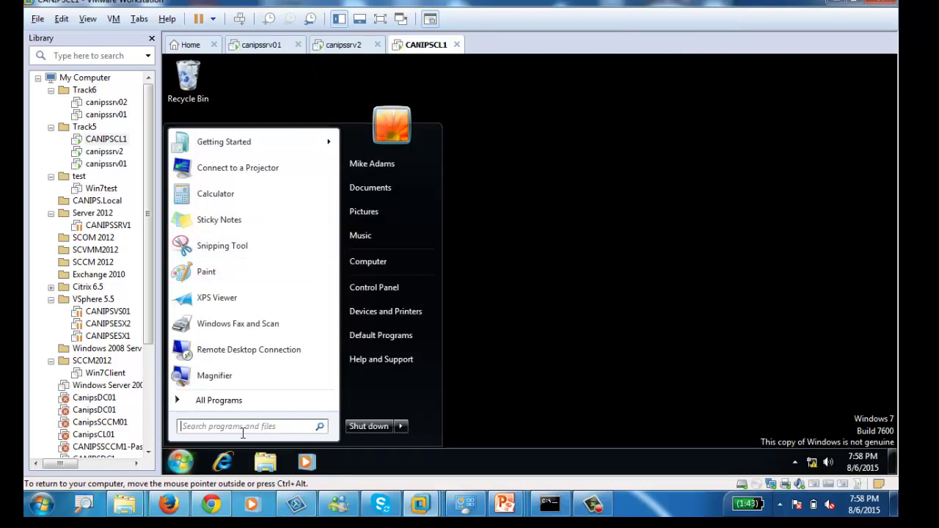
{"action": "type", "text": "cmd"}
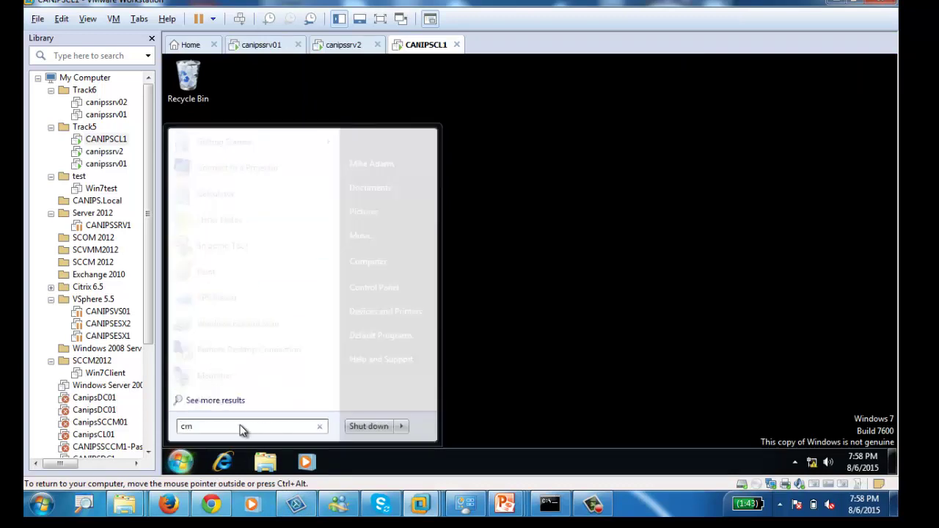
{"action": "key", "text": "Return"}
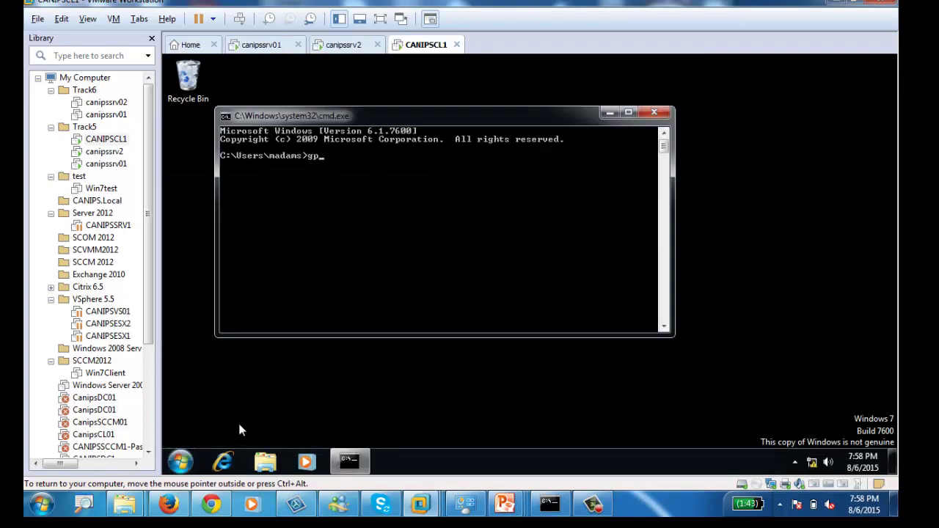
{"action": "type", "text": "gpupda"}
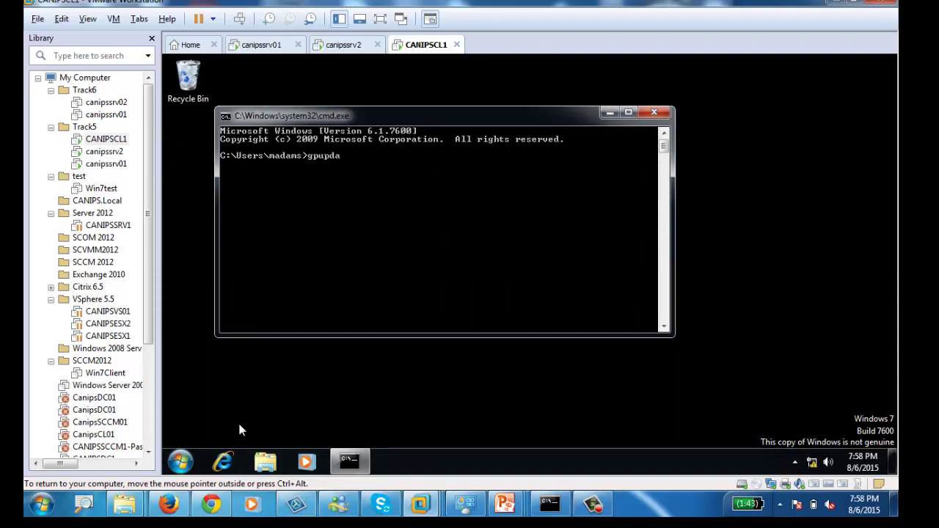
{"action": "type", "text": "te"}
{"action": "key", "text": "Return"}
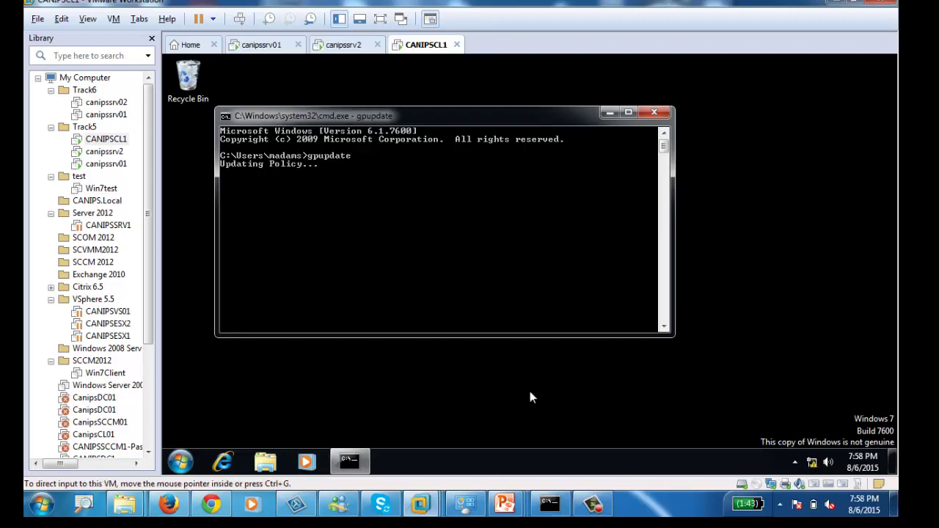
{"action": "left_click_drag", "start_coordinate": [452, 117], "coordinate": [525, 114]}
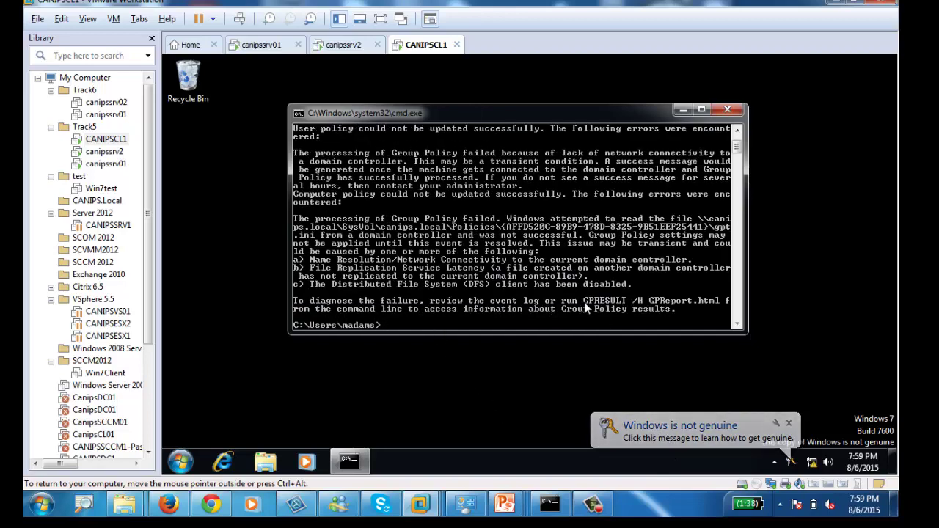
- Sign in to canipssrv2 with the domain administrator password
{"action": "left_click", "coordinate": [349, 45]}
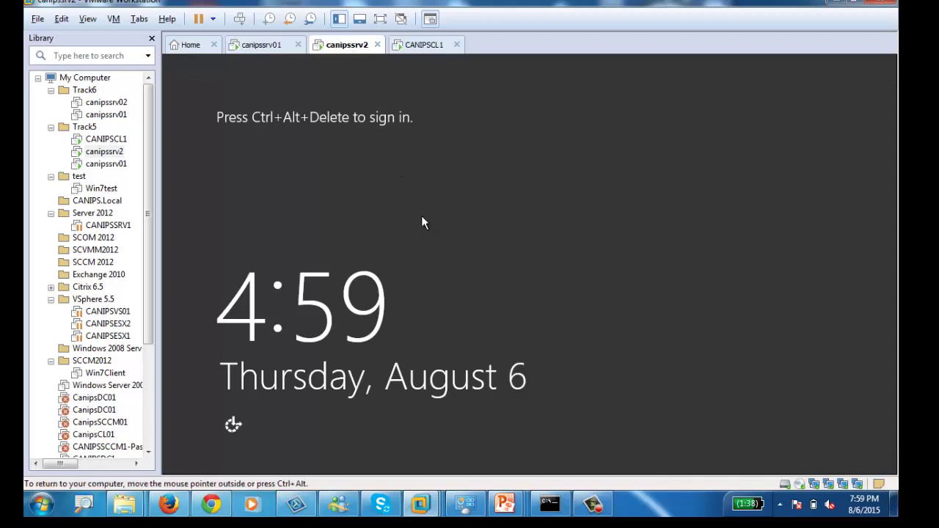
{"action": "left_click", "coordinate": [241, 18]}
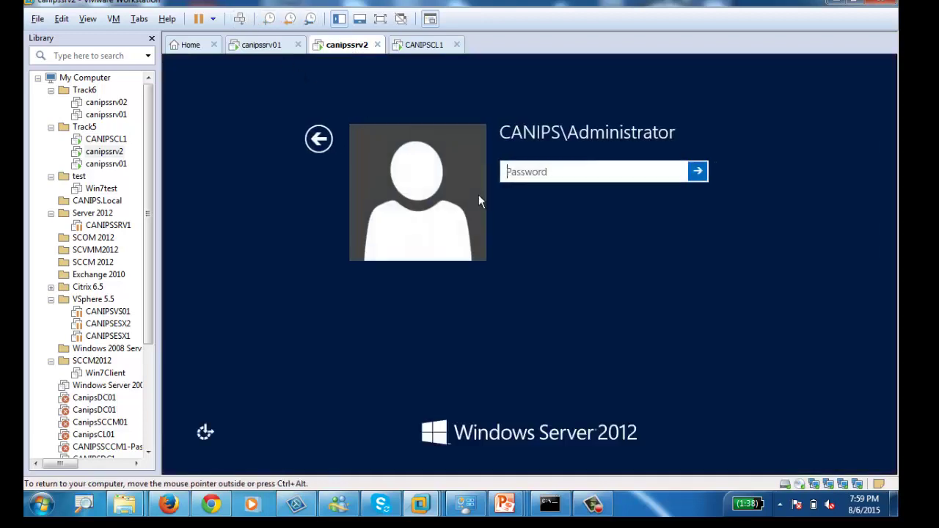
{"action": "type", "text": "P"}
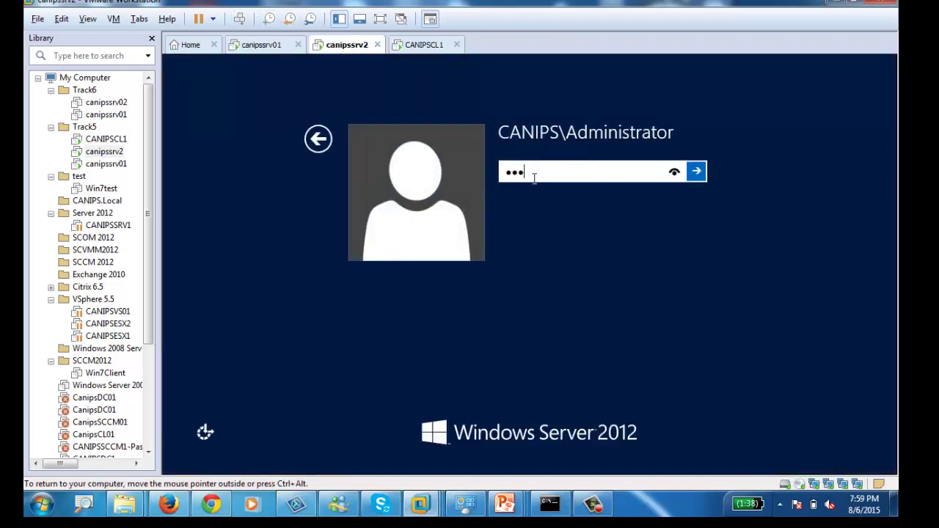
{"action": "key", "text": "Return"}
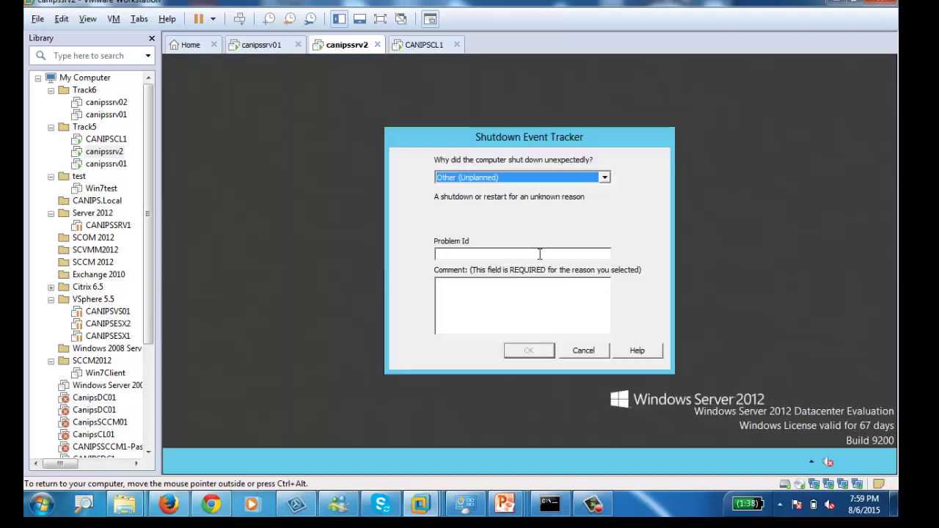
- Dismiss the Shutdown Event Tracker, minimize Server Manager and bring up the Start screen
{"action": "left_click", "coordinate": [590, 351]}
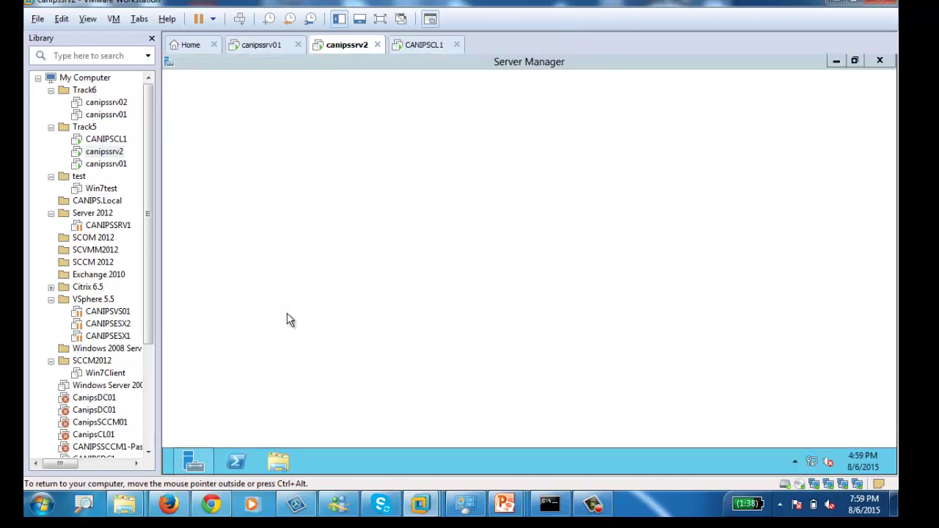
{"action": "left_click", "coordinate": [836, 61]}
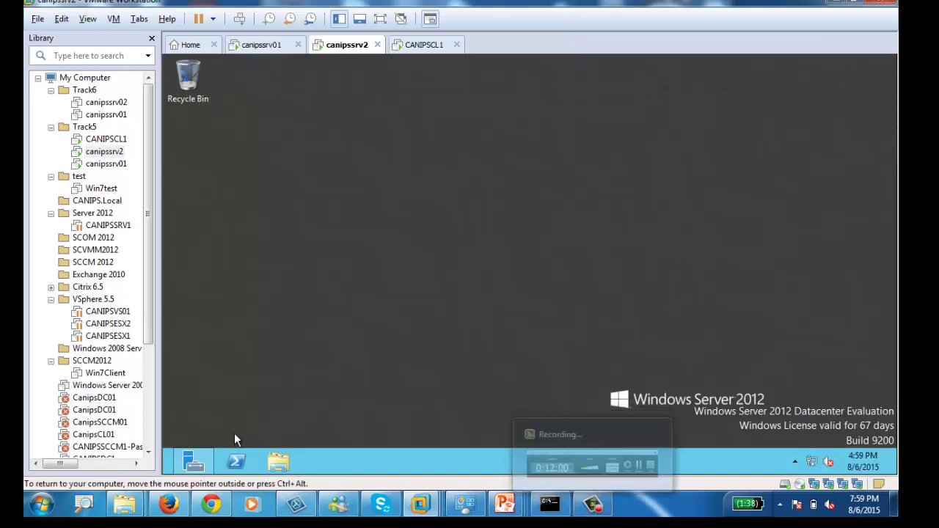
{"action": "left_click", "coordinate": [167, 468]}
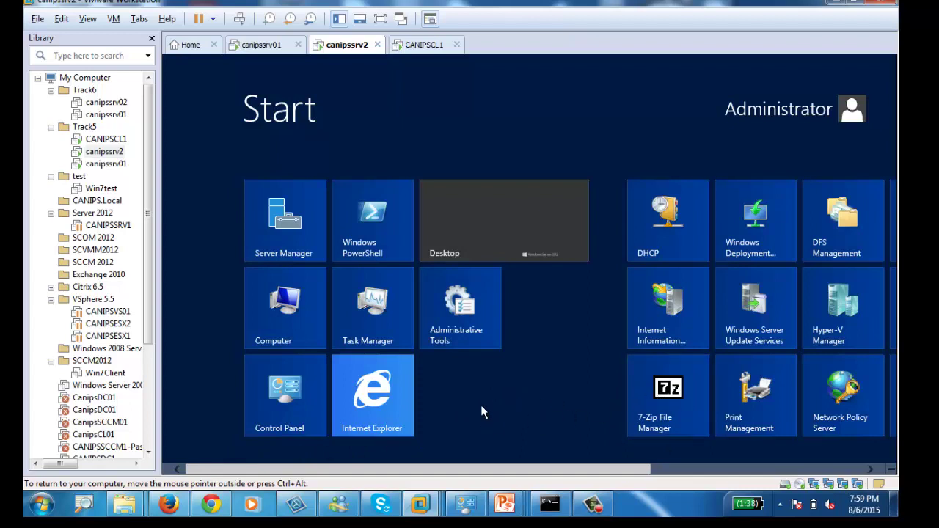
- Run gpresult /r in a Command Prompt on canipssrv2
{"action": "type", "text": "cmd"}
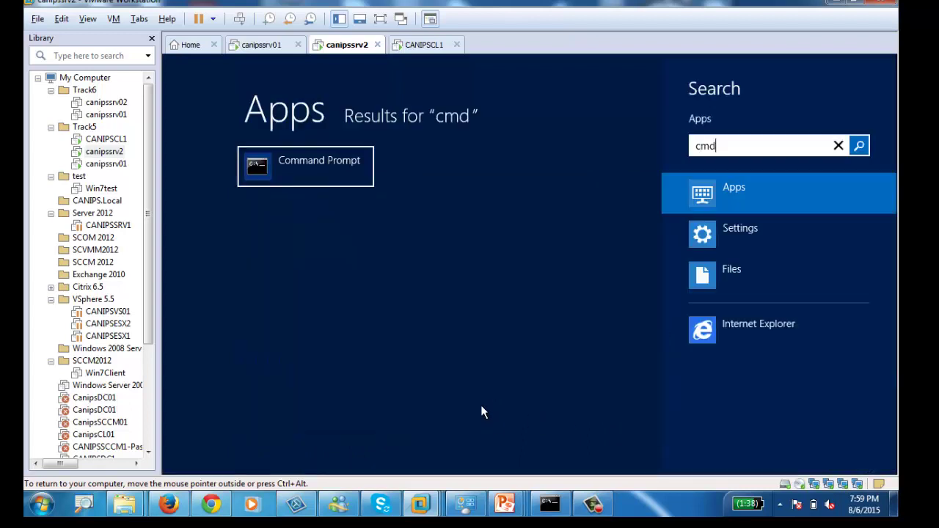
{"action": "key", "text": "Return"}
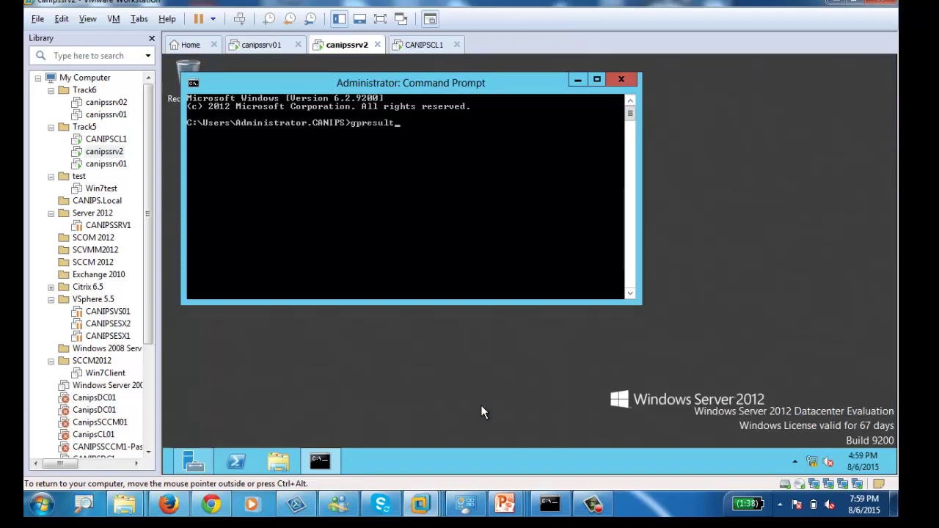
{"action": "type", "text": "gpresult /r"}
{"action": "key", "text": "Return"}
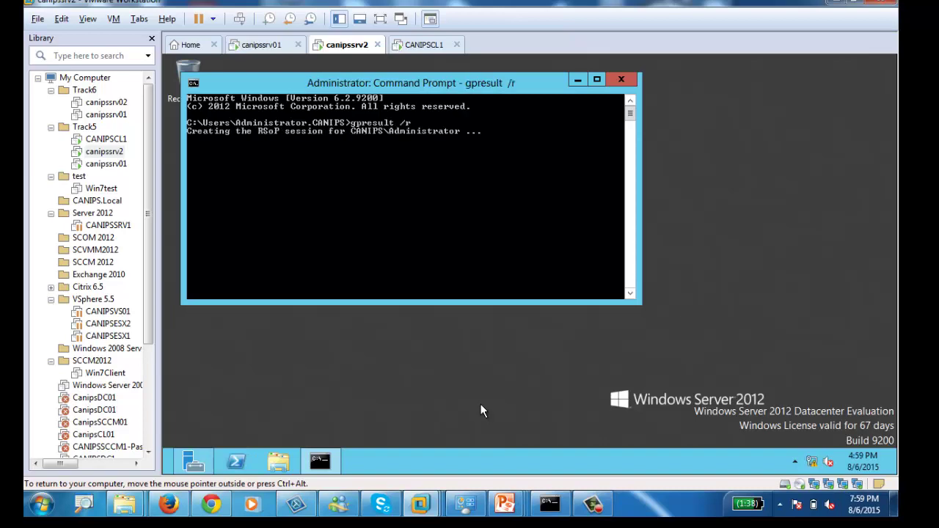
- Maximize the results and scroll to COMPUTER SETTINGS, showing Deploy7Zip applied and TestGPO100 filtered
{"action": "left_click", "coordinate": [596, 80]}
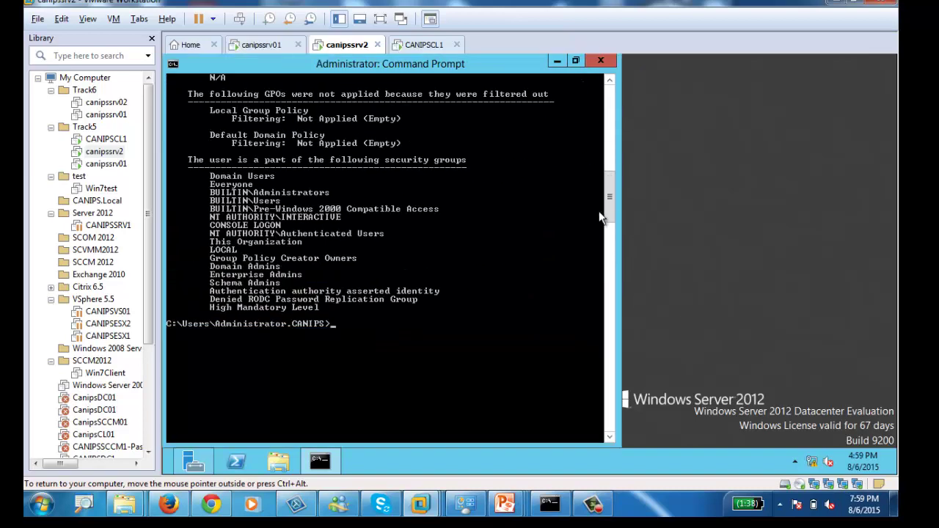
{"action": "left_click_drag", "start_coordinate": [613, 200], "coordinate": [614, 134]}
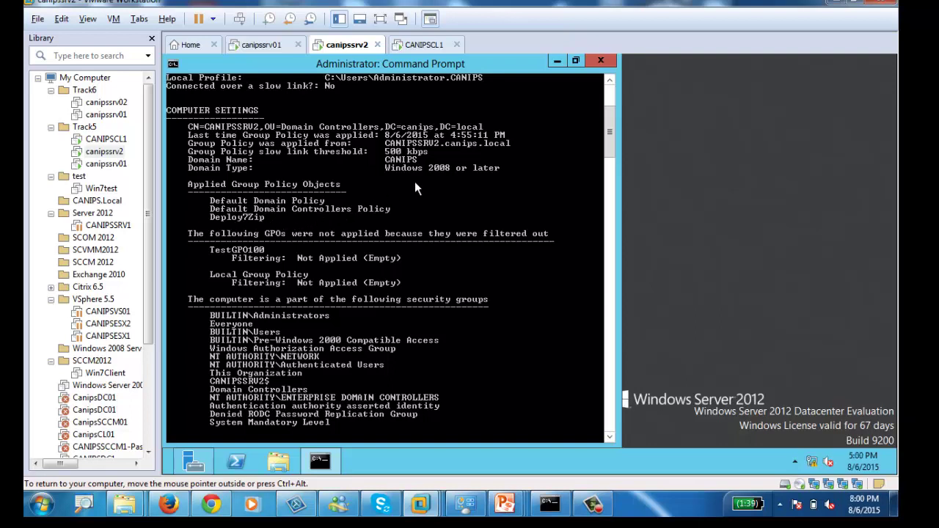
{"action": "left_click", "coordinate": [593, 503]}
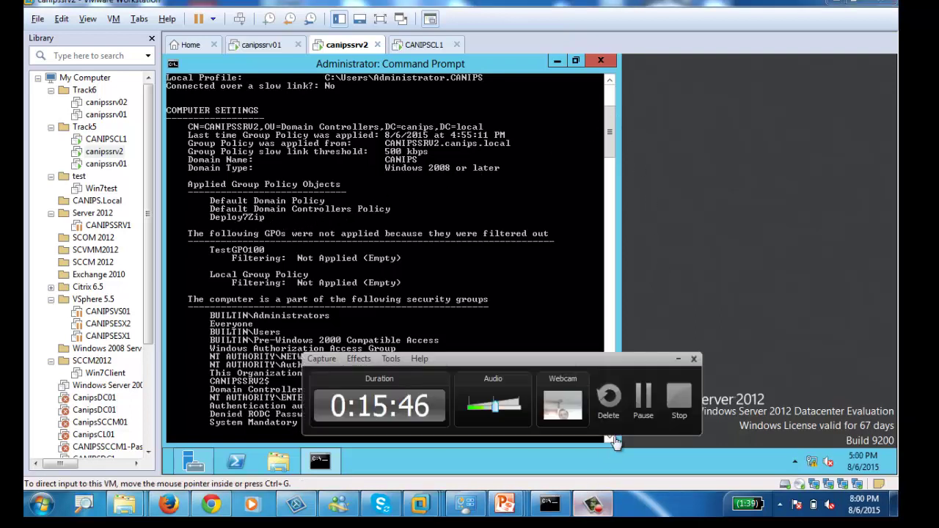
{"action": "left_click", "coordinate": [680, 400]}
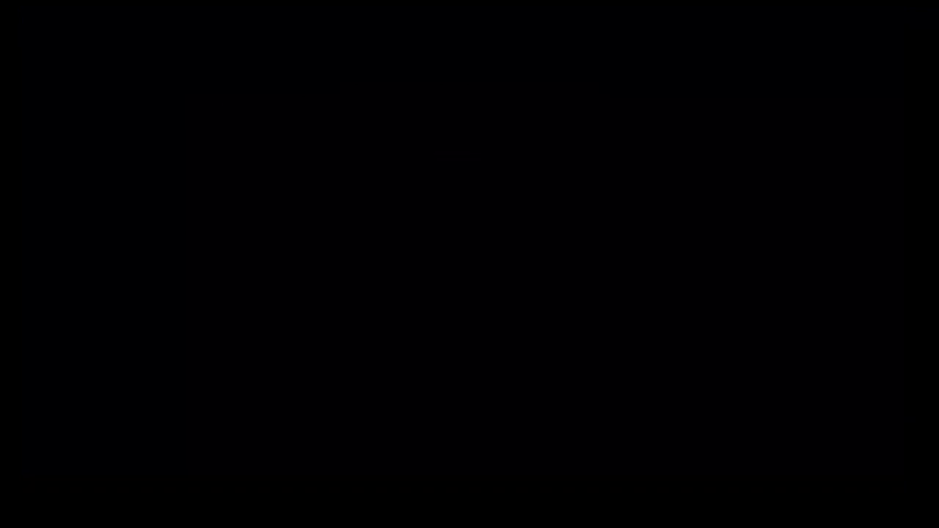